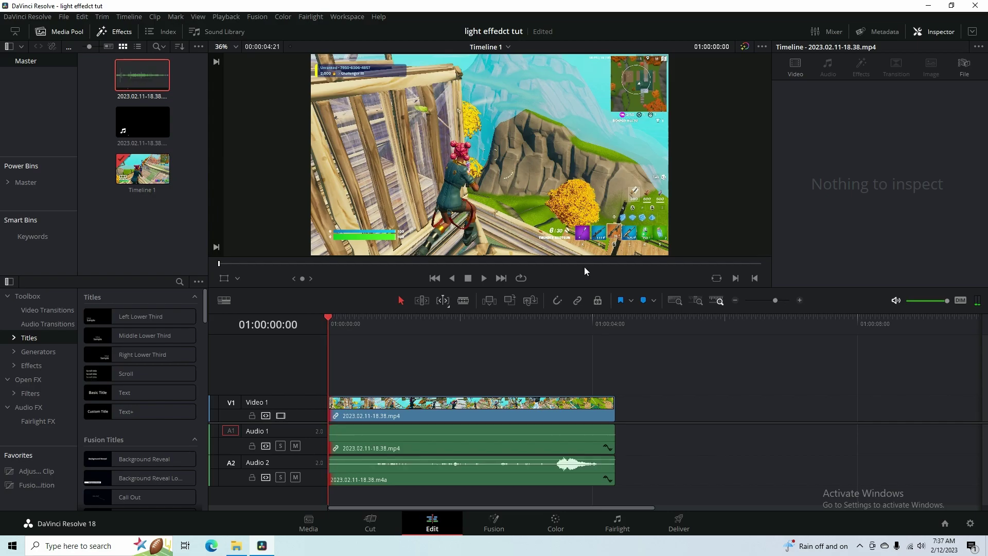
- Preview the gameplay clip on the timeline and browse the Downloads folder in File Explorer for a song
{"action": "left_click", "coordinate": [485, 278]}
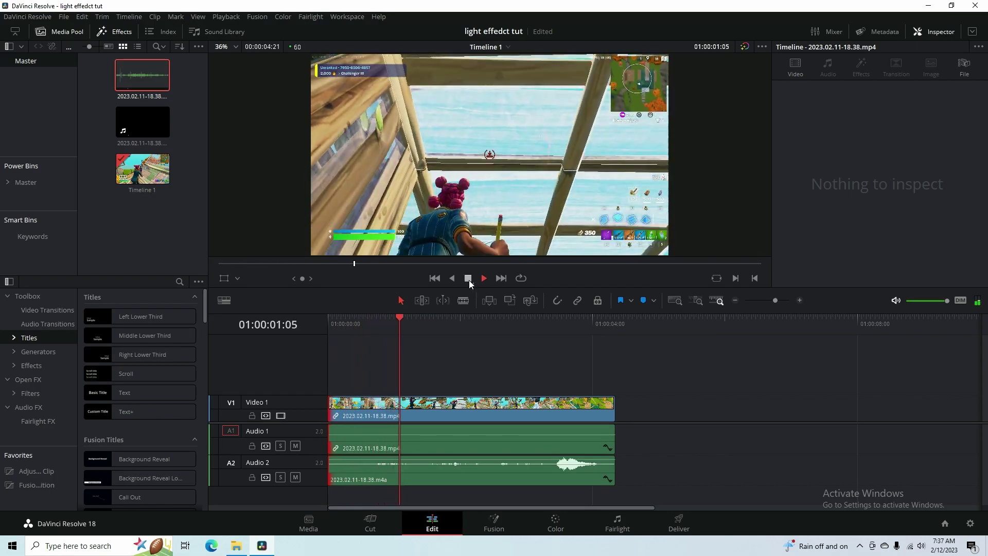
{"action": "left_click", "coordinate": [468, 279]}
{"action": "left_click", "coordinate": [237, 545]}
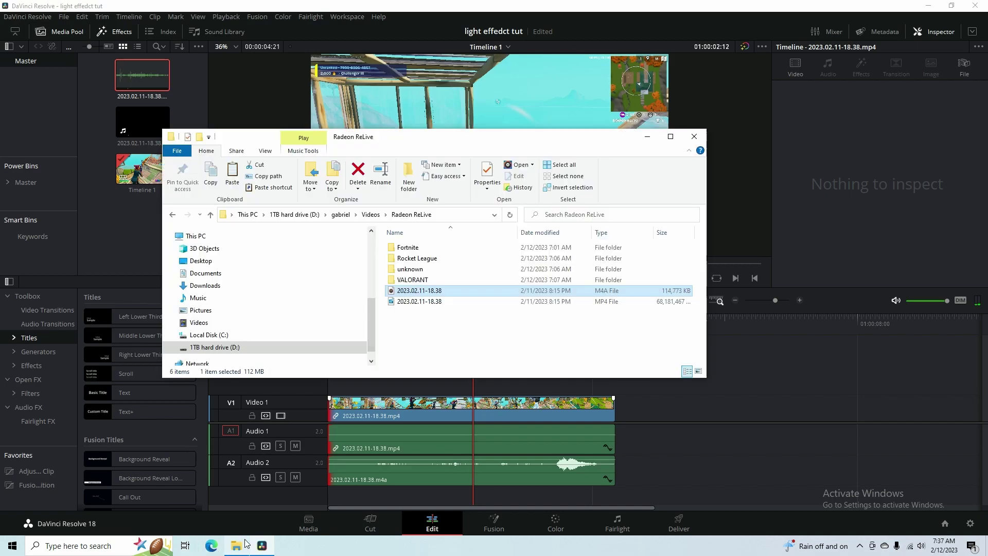
{"action": "left_click", "coordinate": [204, 286]}
{"action": "scroll", "coordinate": [538, 304], "scroll_direction": "down", "scroll_amount": 3}
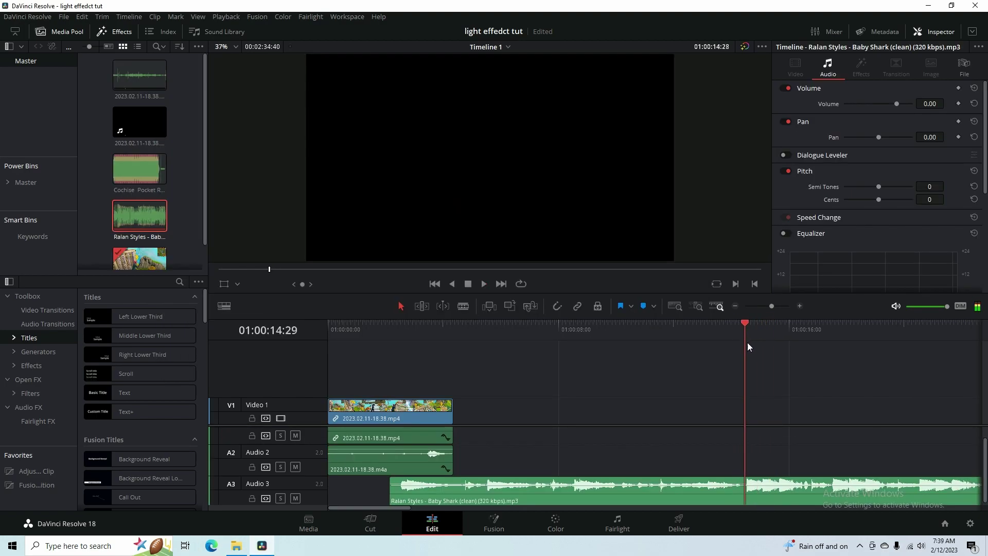
- Mark the Baby Shark song's beat drop at 01:00:14:32, play from there, and trim the start of the song clip
{"action": "key", "text": "Right"}
{"action": "key", "text": "Right"}
{"action": "key", "text": "Right"}
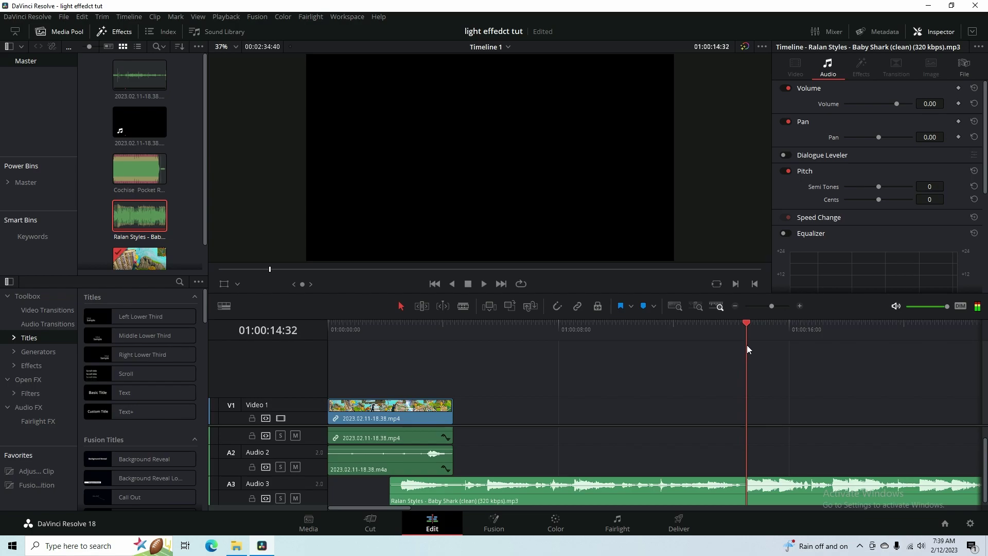
{"action": "key", "text": "m"}
{"action": "key", "text": "space"}
{"action": "left_click", "coordinate": [746, 345]}
{"action": "key", "text": "Right"}
{"action": "key", "text": "space"}
{"action": "left_click", "coordinate": [468, 284]}
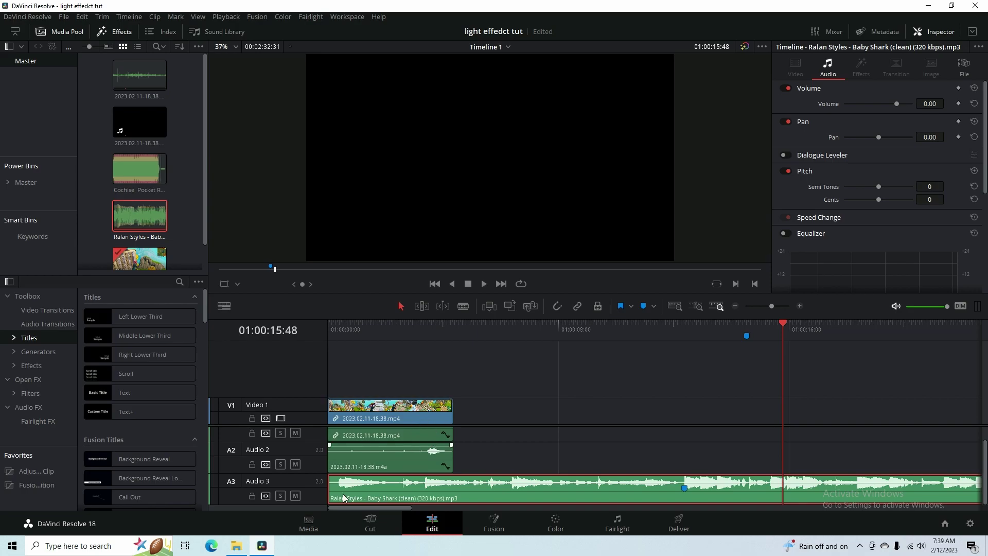
{"action": "left_click_drag", "start_coordinate": [332, 490], "coordinate": [406, 489]}
- Turn on the retime controls for the gameplay video clip
{"action": "left_click", "coordinate": [421, 444]}
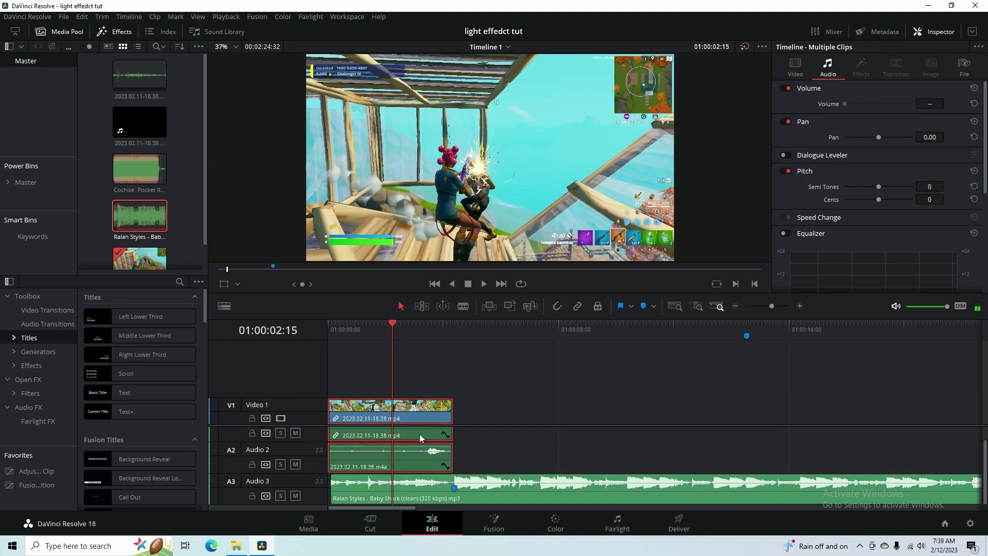
{"action": "key", "text": "ctrl+r"}
{"action": "left_click", "coordinate": [437, 383]}
{"action": "left_click_drag", "start_coordinate": [391, 323], "coordinate": [407, 398]}
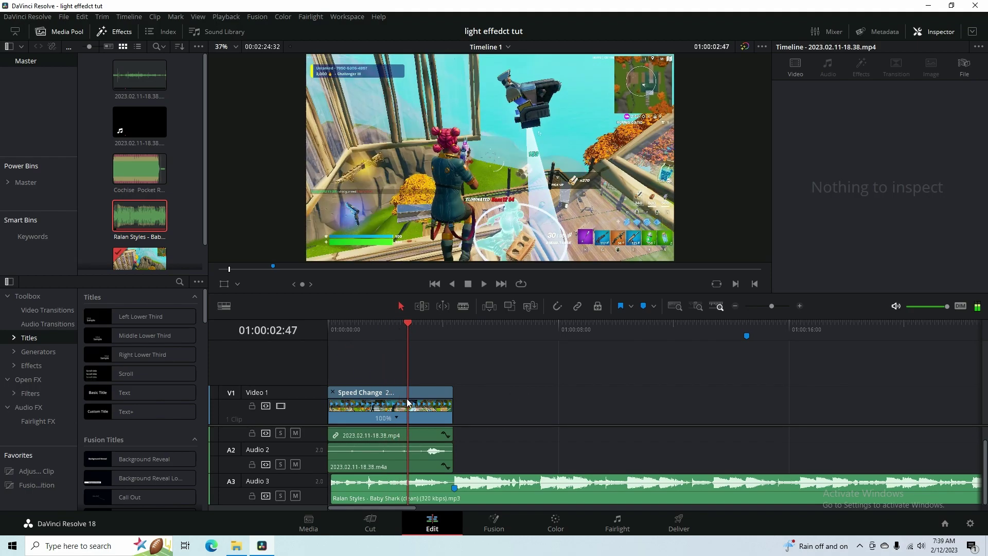
{"action": "right_click", "coordinate": [406, 401]}
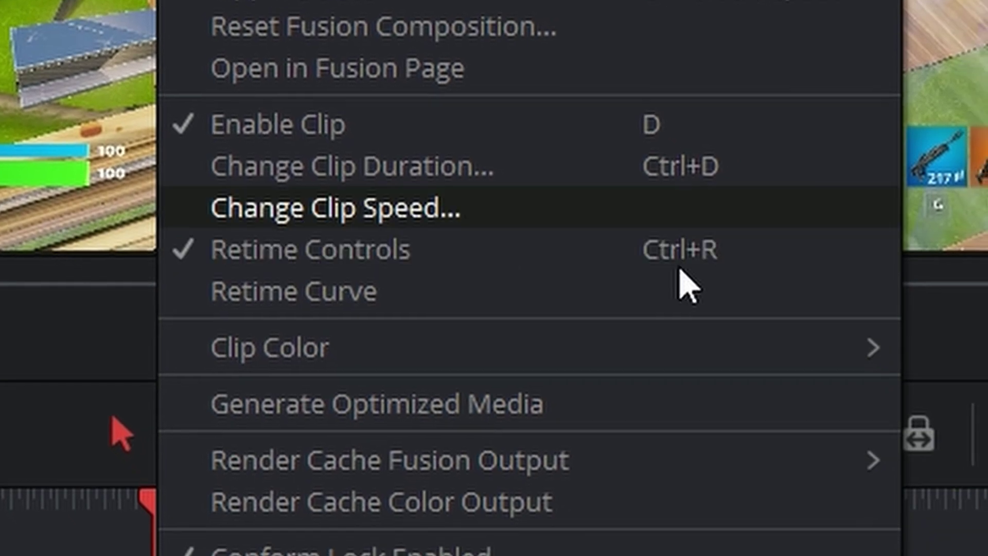
{"action": "left_click", "coordinate": [810, 498]}
- Add a speed point to the gameplay video clip at 01:00:02:11, just before the kill
{"action": "left_click_drag", "start_coordinate": [159, 527], "coordinate": [132, 530]}
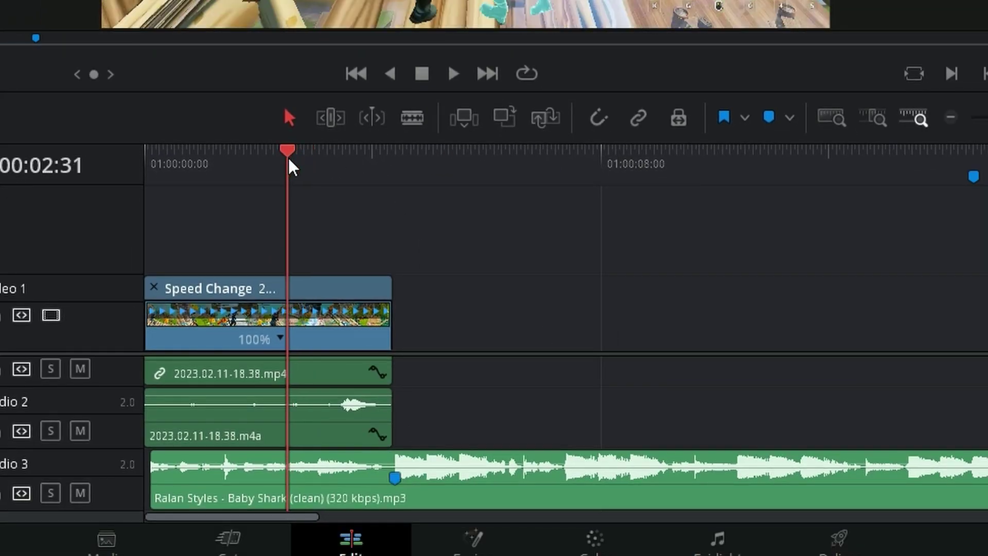
{"action": "left_click_drag", "start_coordinate": [289, 158], "coordinate": [302, 155]}
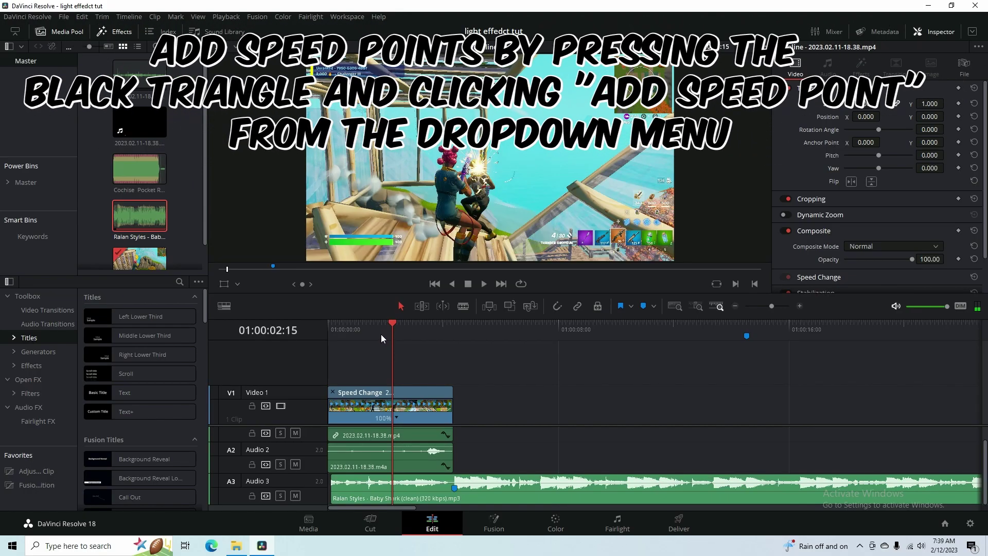
{"action": "key", "text": "Left"}
{"action": "key", "text": "Left"}
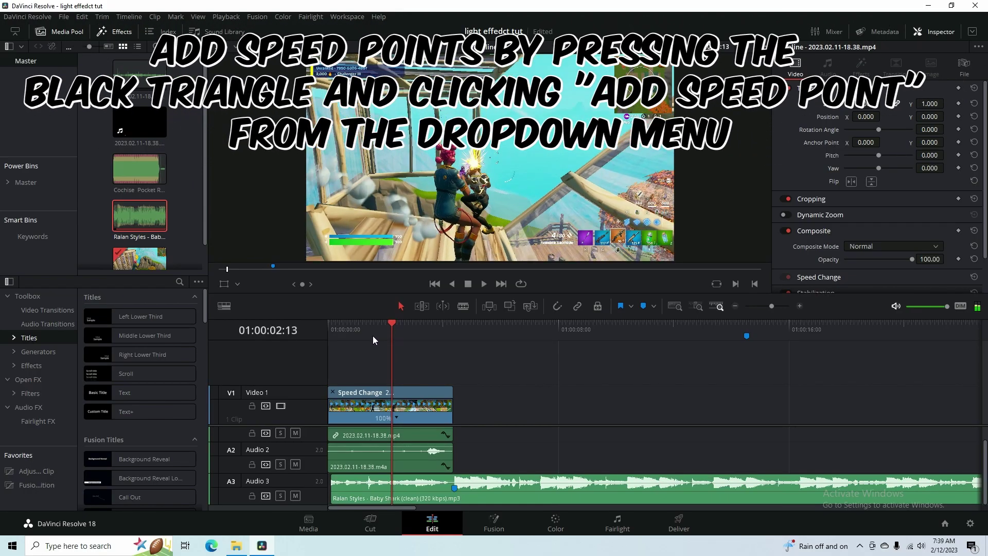
{"action": "key", "text": "Left"}
{"action": "key", "text": "Left"}
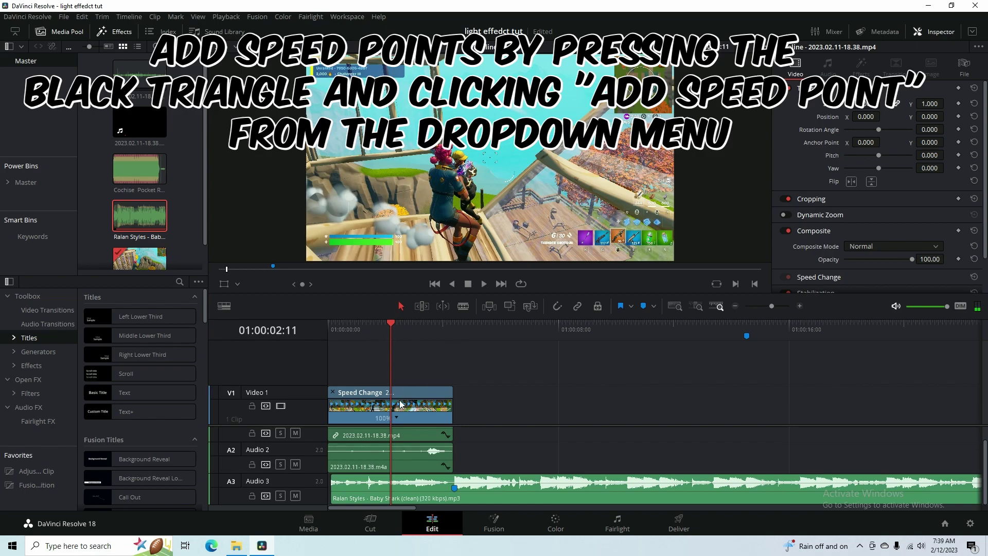
{"action": "left_click", "coordinate": [396, 418]}
{"action": "left_click", "coordinate": [415, 433]}
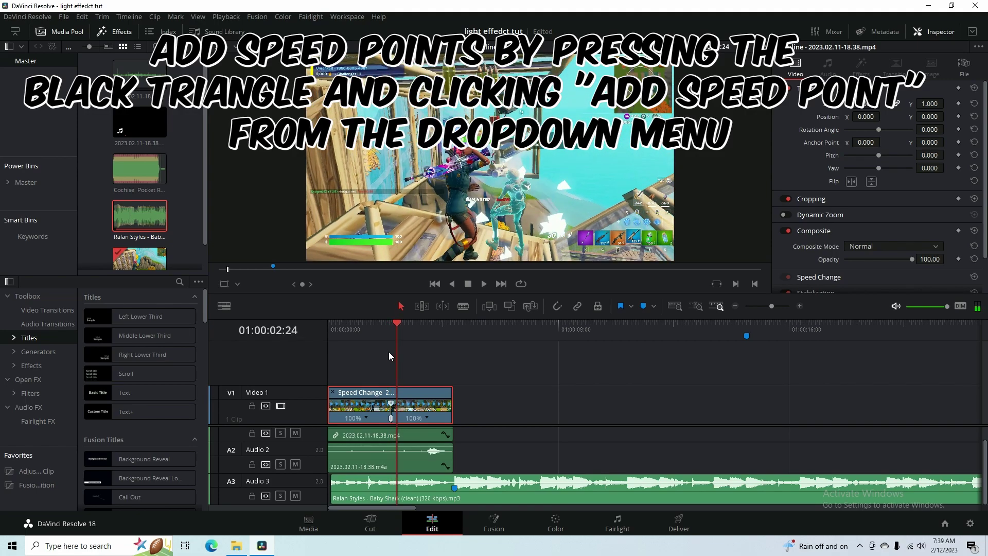
- Add two more speed points to the gameplay video clip, at 01:00:02:24 and 01:00:01:48
{"action": "left_click", "coordinate": [427, 418]}
{"action": "left_click", "coordinate": [464, 444]}
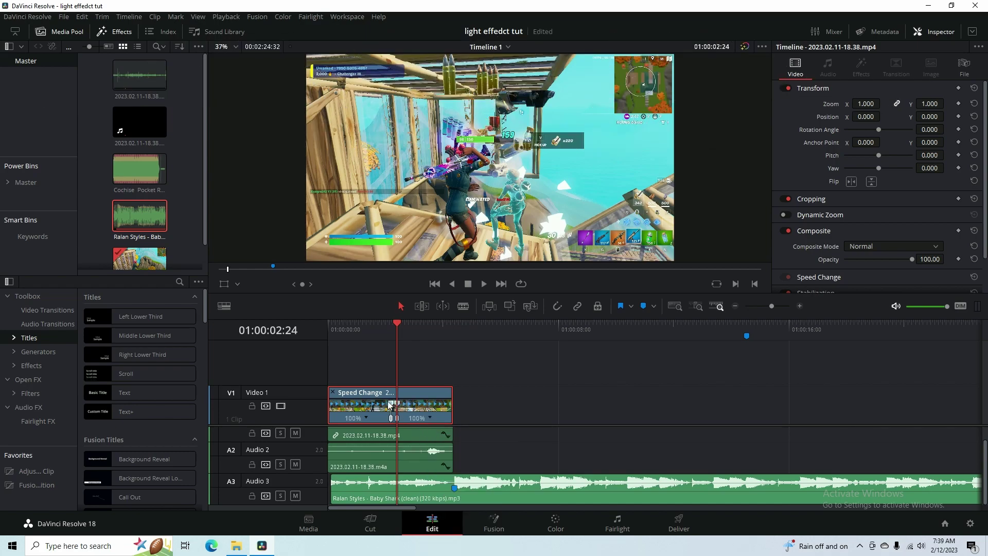
{"action": "mouse_move", "coordinate": [395, 330]}
{"action": "left_mouse_down"}
{"action": "mouse_move", "coordinate": [365, 330]}
{"action": "mouse_move", "coordinate": [380, 336]}
{"action": "left_mouse_up"}
{"action": "left_click", "coordinate": [366, 418]}
{"action": "left_click", "coordinate": [379, 430]}
- Speed up the short section between the last two speed points, slow the section before it to 49%, and play the result
{"action": "mouse_move", "coordinate": [772, 306]}
{"action": "left_mouse_down"}
{"action": "mouse_move", "coordinate": [787, 310]}
{"action": "mouse_move", "coordinate": [778, 308]}
{"action": "left_mouse_up"}
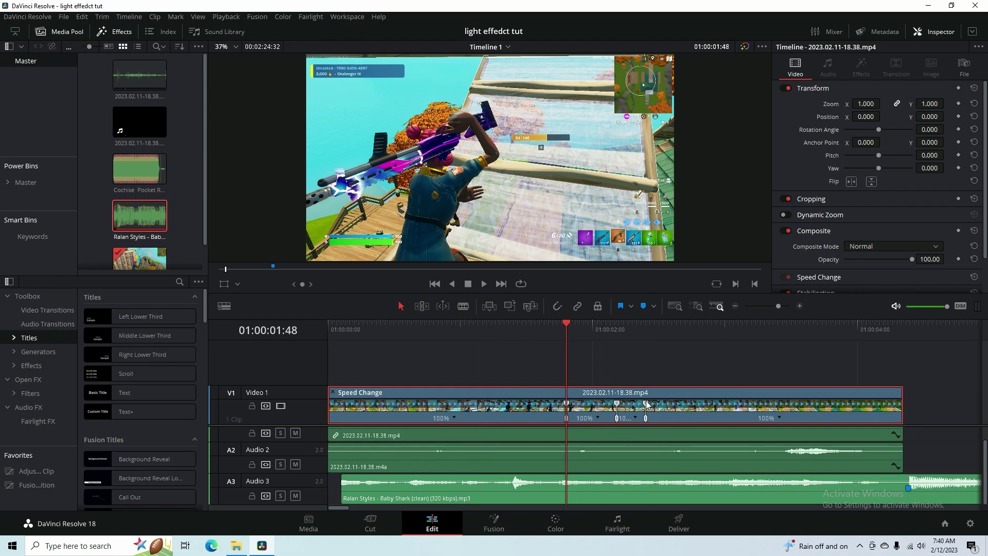
{"action": "left_click_drag", "start_coordinate": [647, 405], "coordinate": [621, 405]}
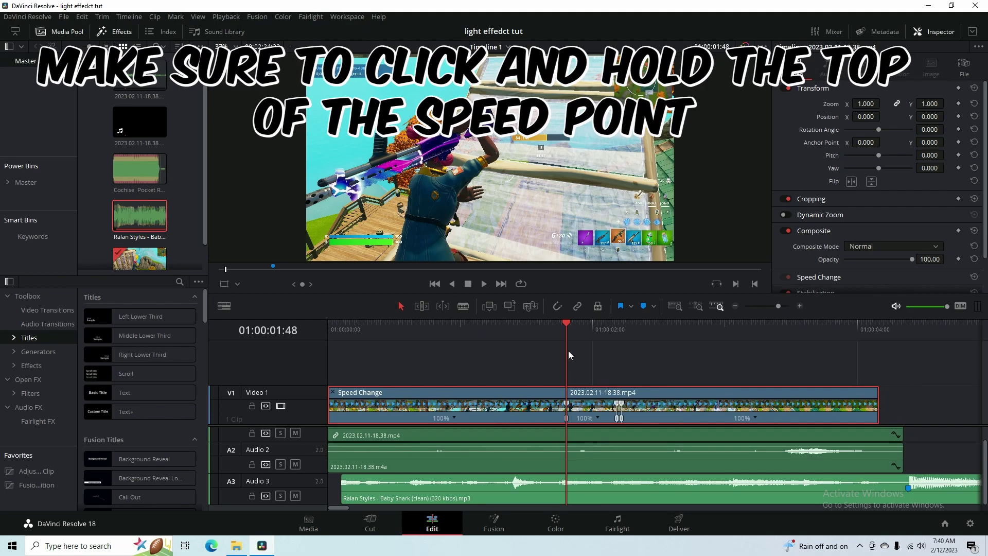
{"action": "left_click_drag", "start_coordinate": [618, 407], "coordinate": [673, 406]}
{"action": "left_click", "coordinate": [485, 284]}
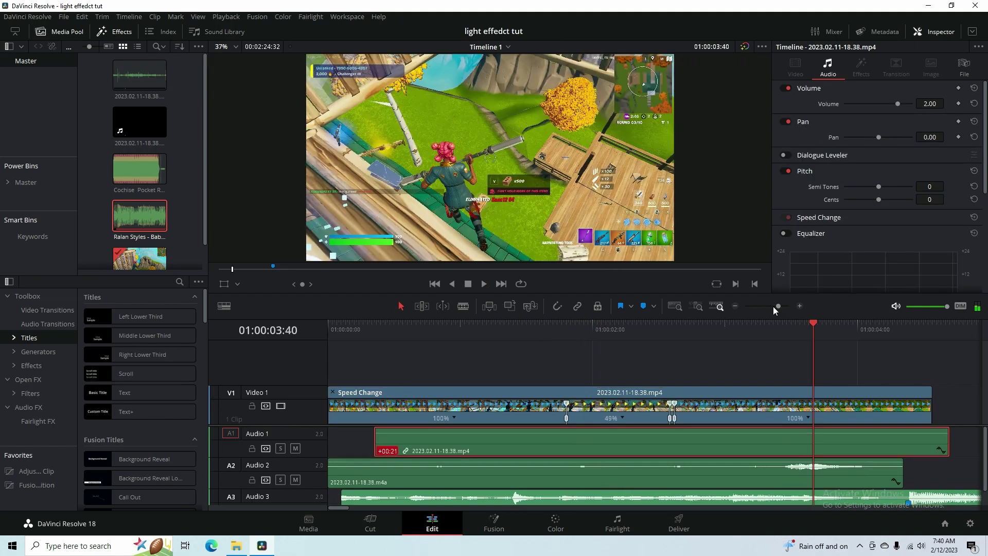
{"action": "left_click_drag", "start_coordinate": [589, 391], "coordinate": [838, 397]}
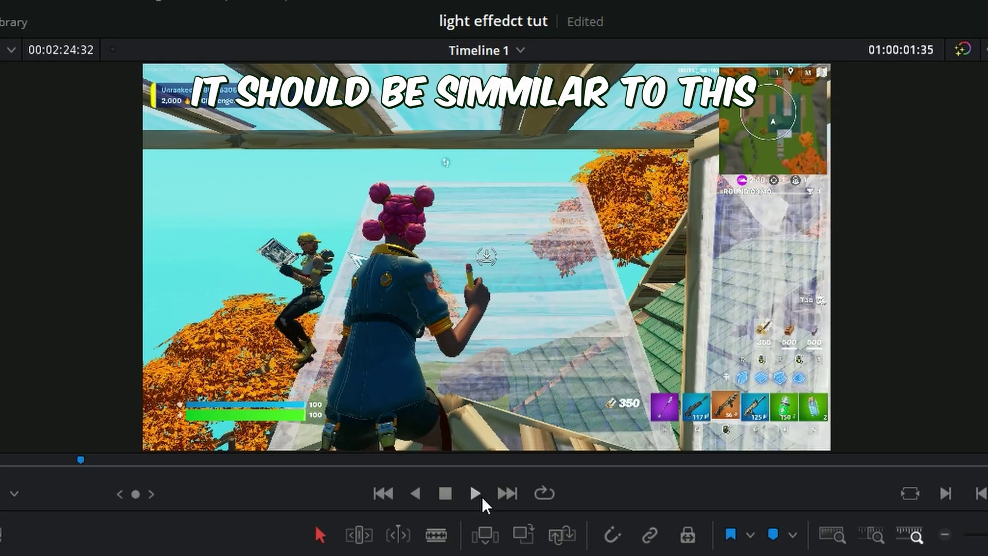
{"action": "left_click", "coordinate": [483, 284]}
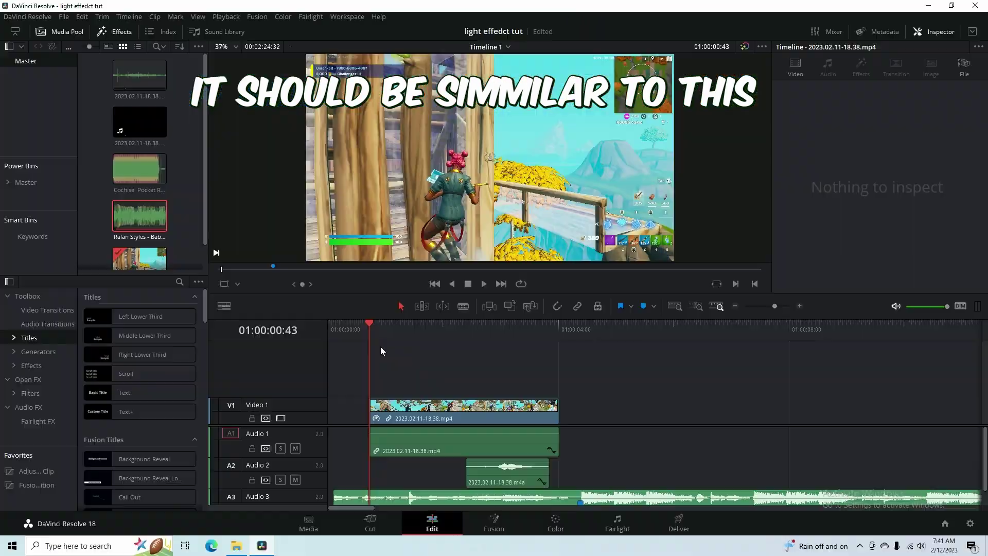
- Move the gameplay video and audio clips together so the kill moment lines up with the song's beat marker, and play the timeline
{"action": "left_click_drag", "start_coordinate": [380, 347], "coordinate": [412, 479]}
{"action": "left_click", "coordinate": [399, 327]}
{"action": "left_click_drag", "start_coordinate": [413, 337], "coordinate": [437, 344]}
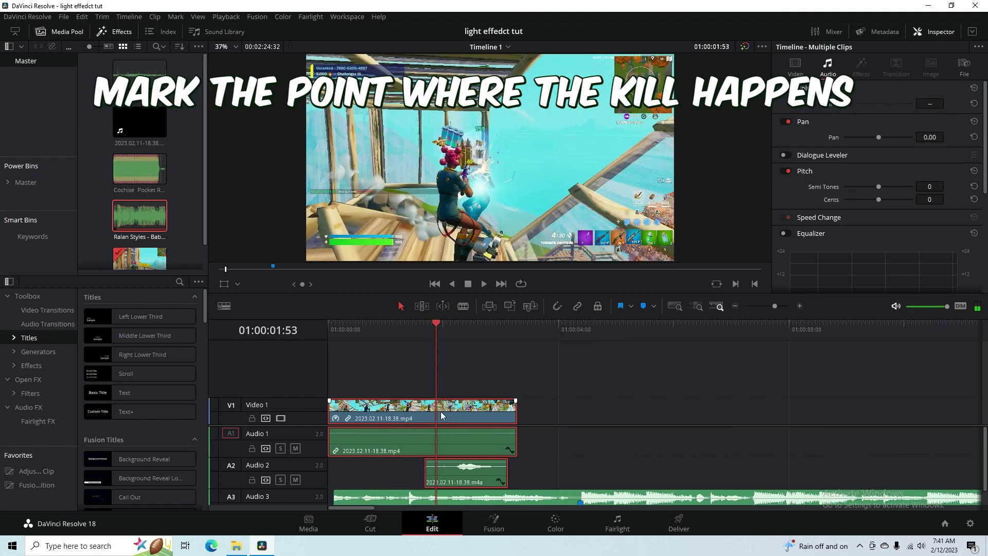
{"action": "left_click_drag", "start_coordinate": [440, 414], "coordinate": [624, 477]}
{"action": "left_click", "coordinate": [491, 339]}
{"action": "left_click", "coordinate": [484, 284]}
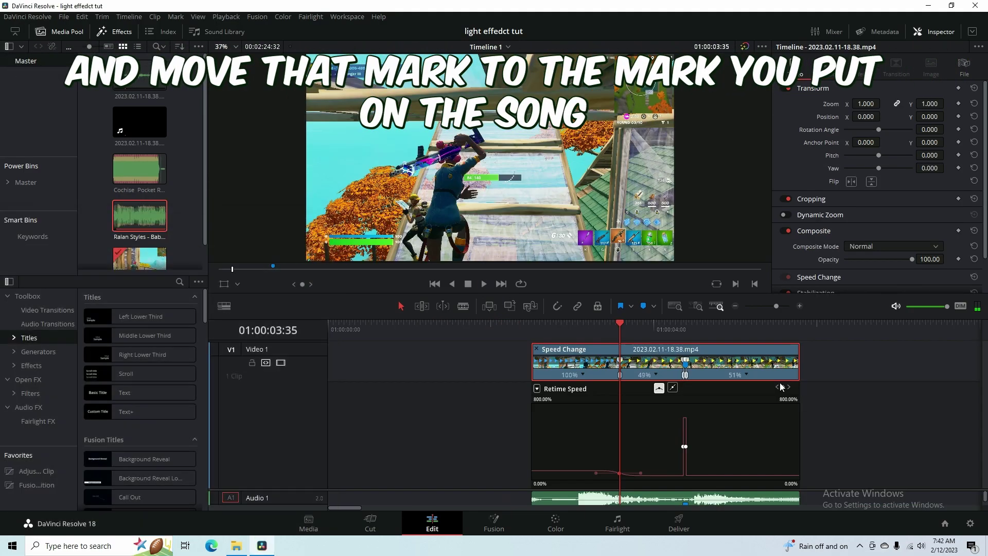
- Isolate the slow-motion part by splitting the gameplay video at 01:00:03:35 and 01:00:04:22, with retime controls shown on the second piece
{"action": "key", "text": "ctrl+b"}
{"action": "left_click", "coordinate": [653, 369]}
{"action": "right_click", "coordinate": [659, 367]}
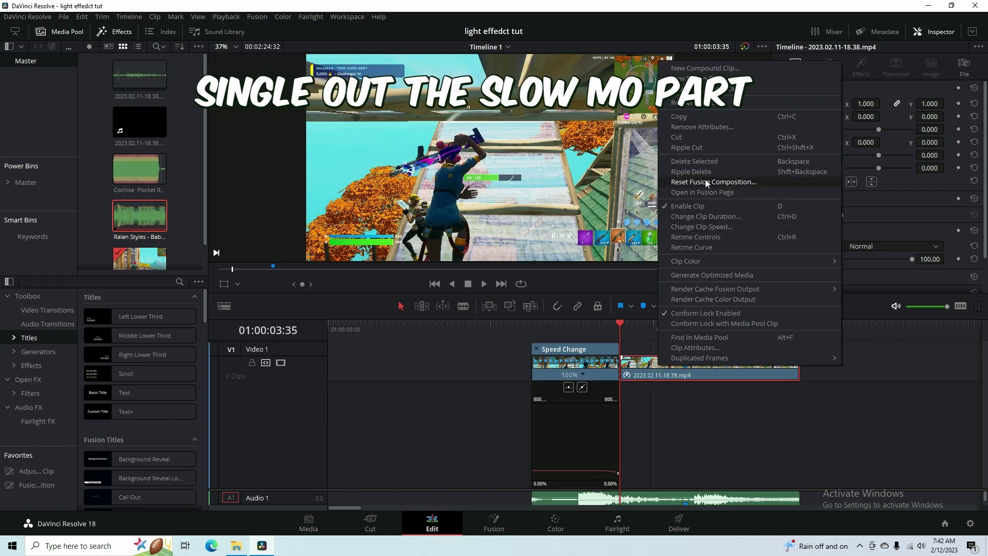
{"action": "left_click", "coordinate": [707, 237]}
{"action": "left_click_drag", "start_coordinate": [619, 324], "coordinate": [685, 346]}
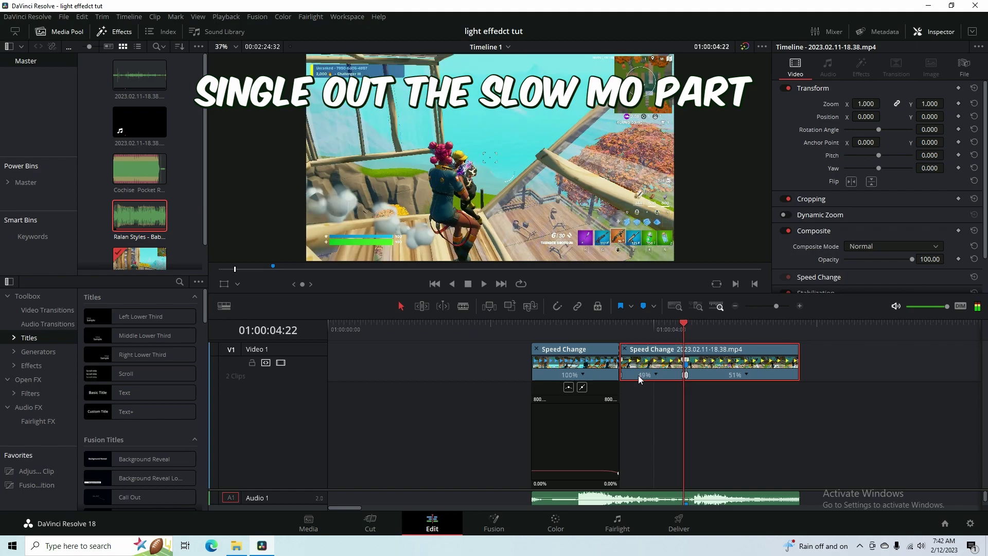
{"action": "key", "text": "ctrl+b"}
- Copy the isolated slow-motion section of the gameplay video
{"action": "left_click_drag", "start_coordinate": [682, 331], "coordinate": [653, 330]}
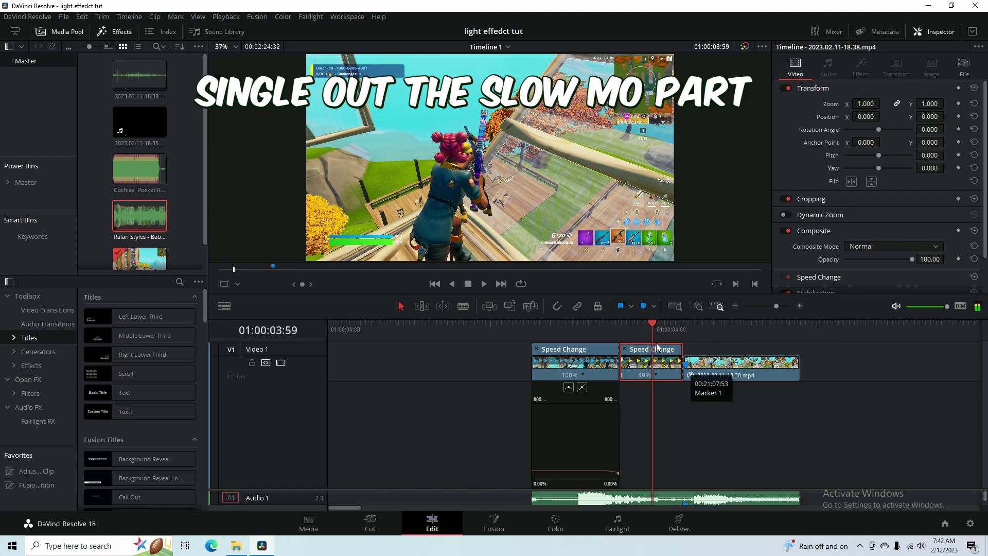
{"action": "right_click", "coordinate": [644, 372]}
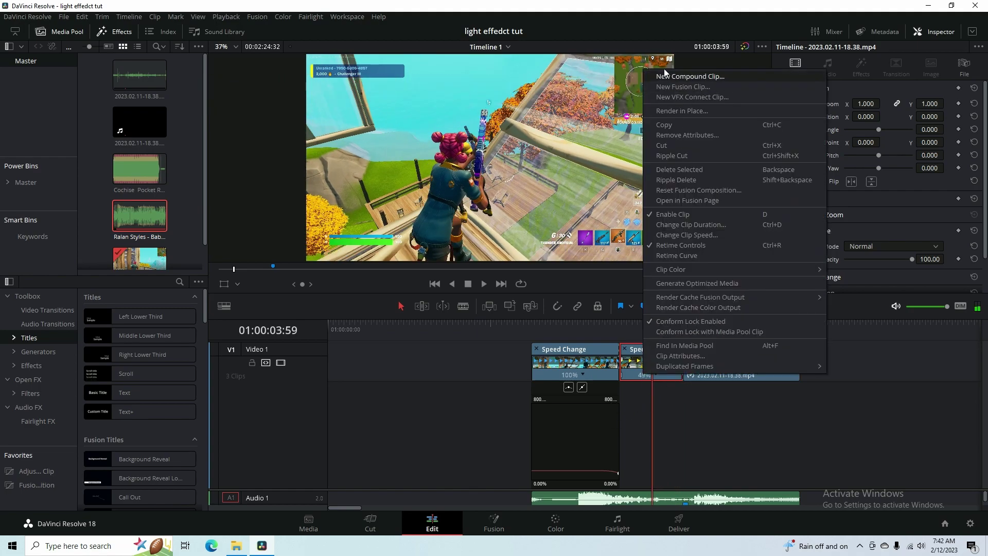
{"action": "left_click", "coordinate": [634, 374]}
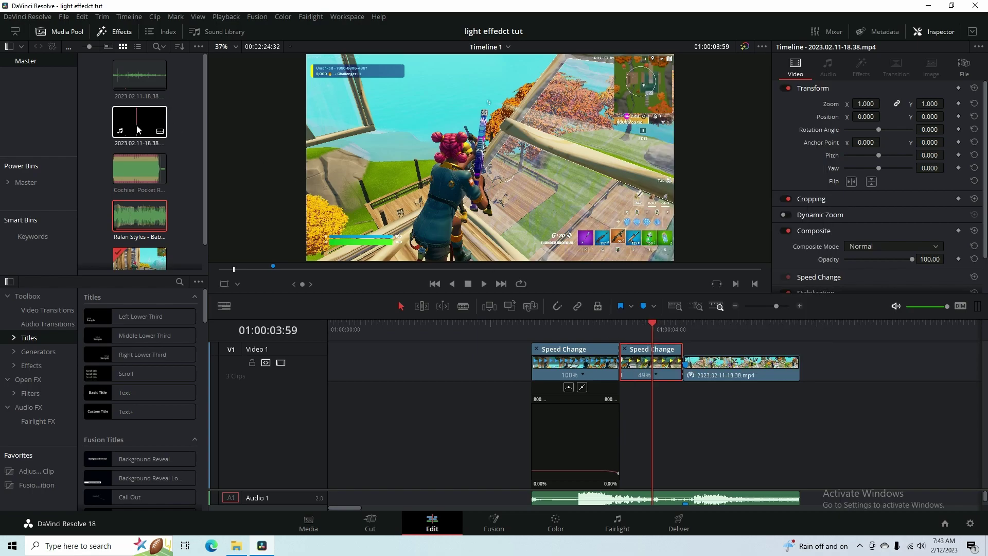
- Create a new empty timeline named Timeline 2 using the project settings
{"action": "scroll", "coordinate": [149, 165], "scroll_direction": "down", "scroll_amount": 1}
{"action": "right_click", "coordinate": [173, 236]}
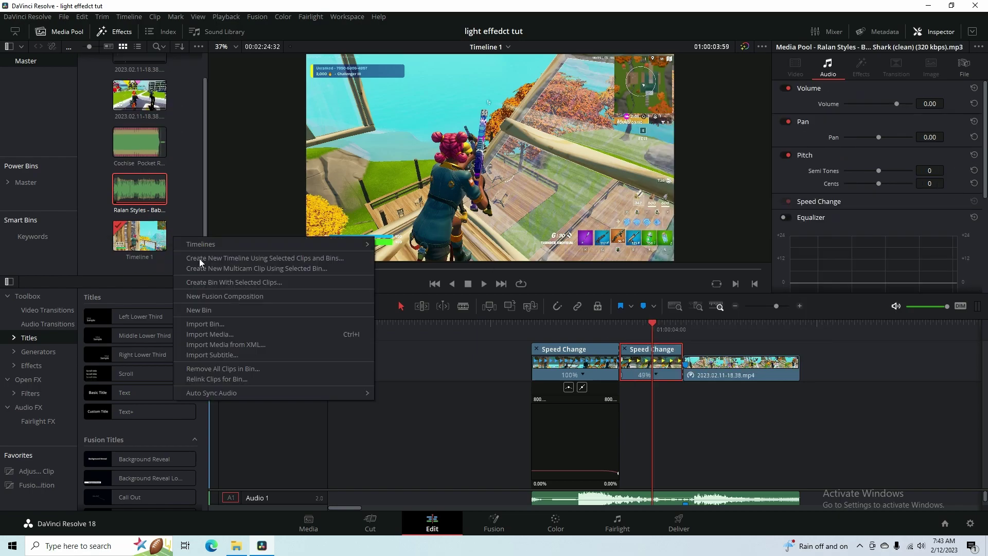
{"action": "left_click", "coordinate": [181, 150]}
{"action": "key", "text": "ctrl+n"}
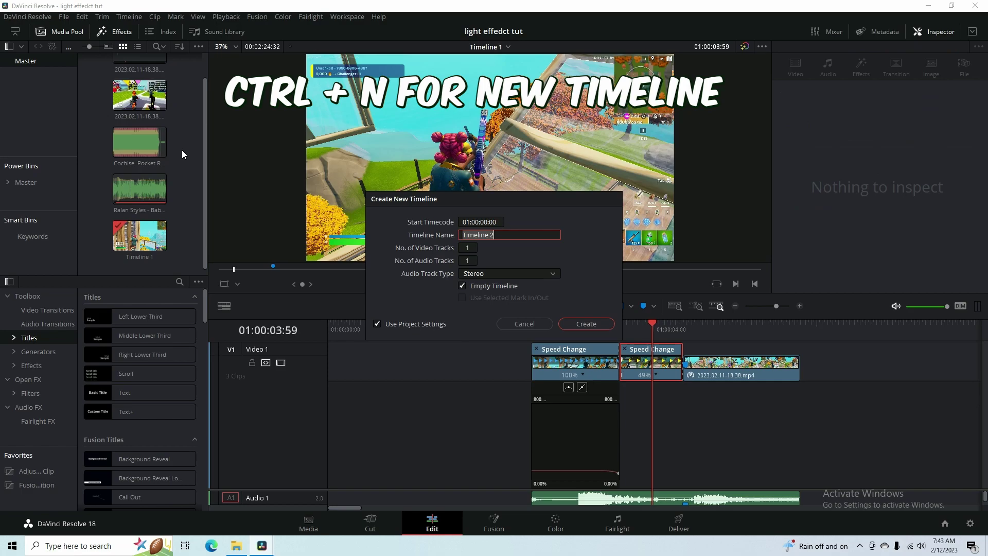
{"action": "left_click", "coordinate": [586, 326]}
- Paste the slow-motion clip at the start of the new timeline and play it through
{"action": "key", "text": "ctrl+v"}
{"action": "left_click_drag", "start_coordinate": [391, 329], "coordinate": [311, 336]}
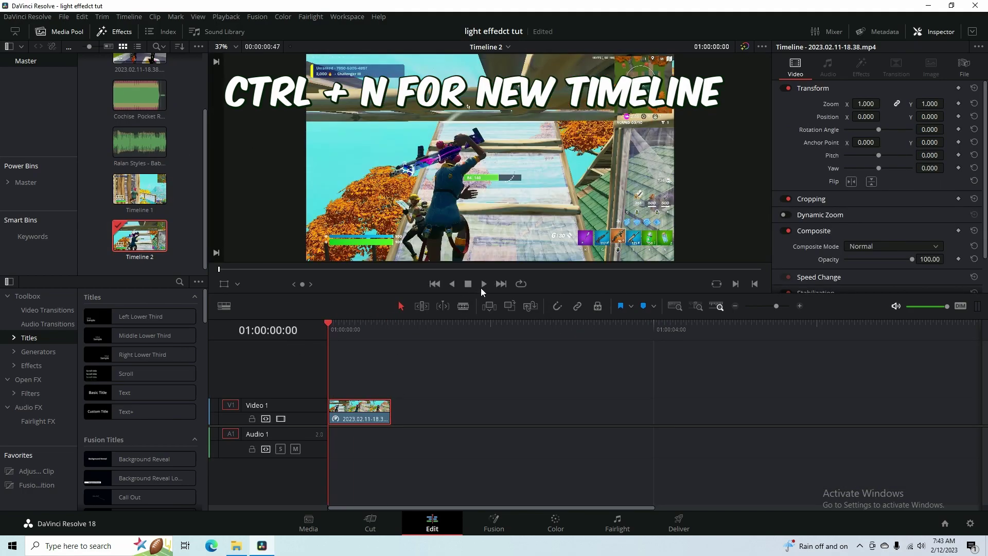
{"action": "left_click", "coordinate": [484, 285]}
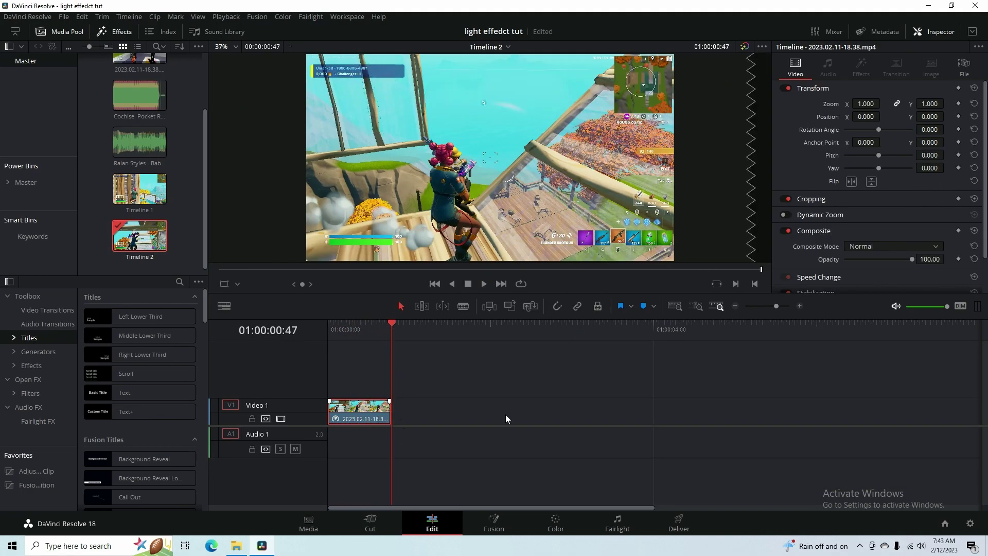
- Set the render's file name to "clip for mask" and its destination to the Downloads folder
{"action": "key", "text": "shift+8"}
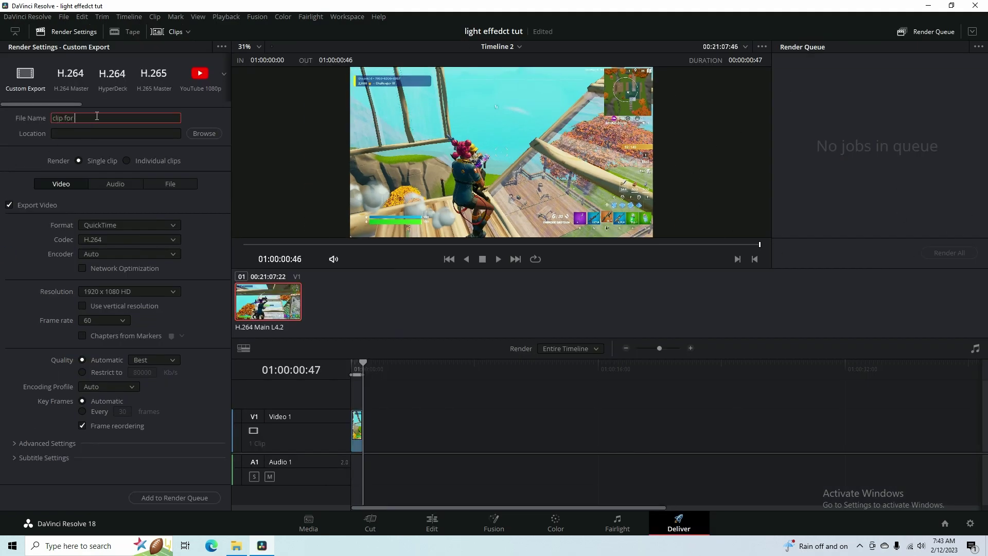
{"action": "left_click", "coordinate": [204, 133]}
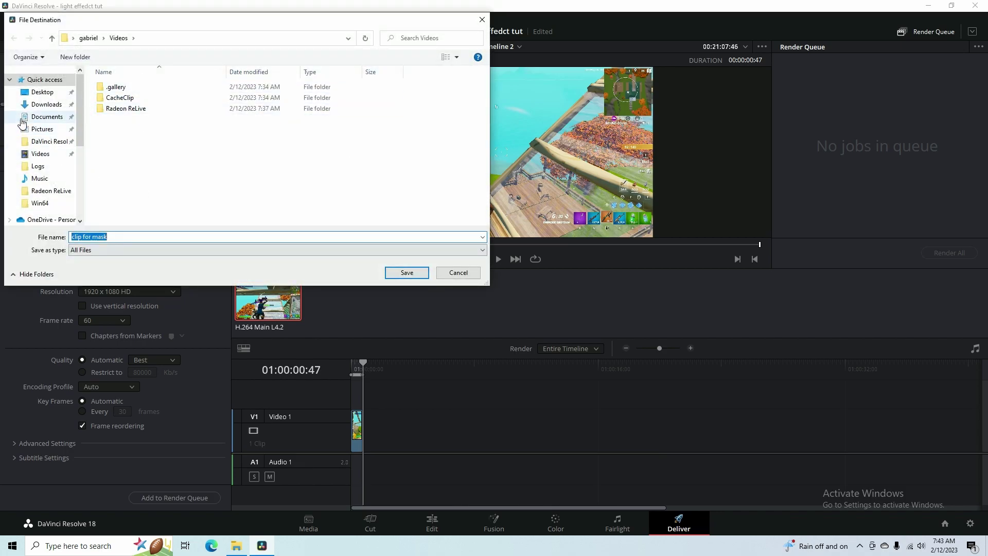
{"action": "left_click", "coordinate": [45, 104]}
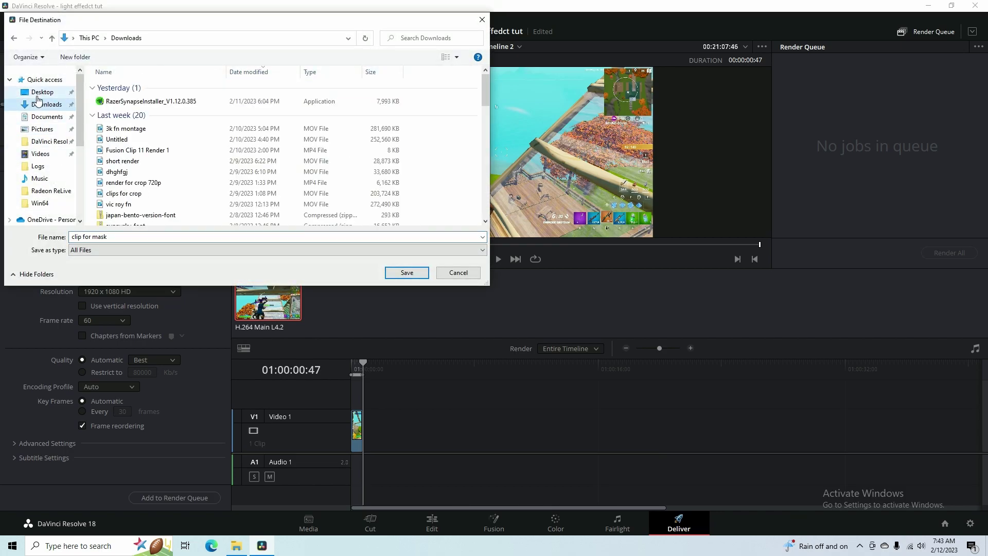
{"action": "left_click", "coordinate": [406, 273]}
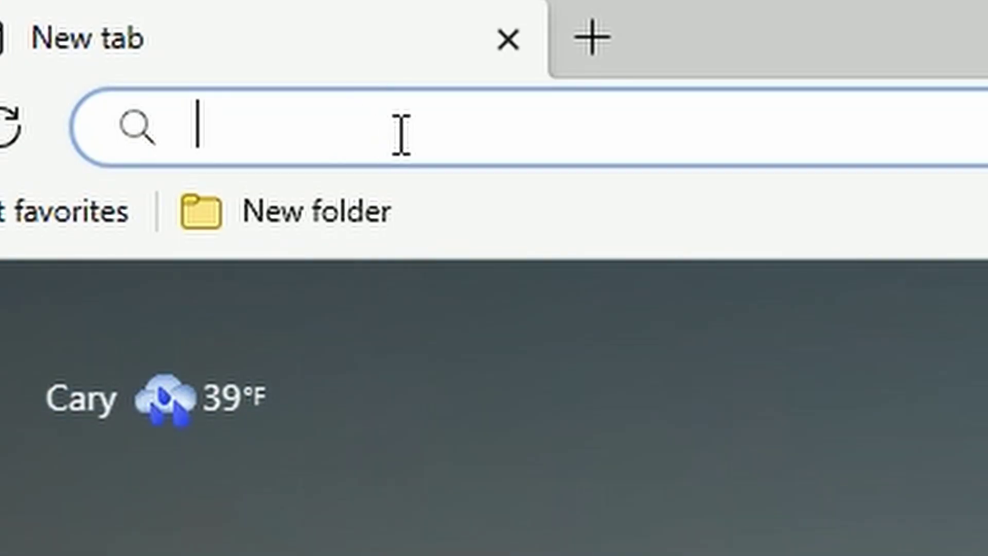
- Search the web for runwayml and open the Runway website
{"action": "type", "text": "rul"}
{"action": "key", "text": "BackSpace"}
{"action": "type", "text": "r"}
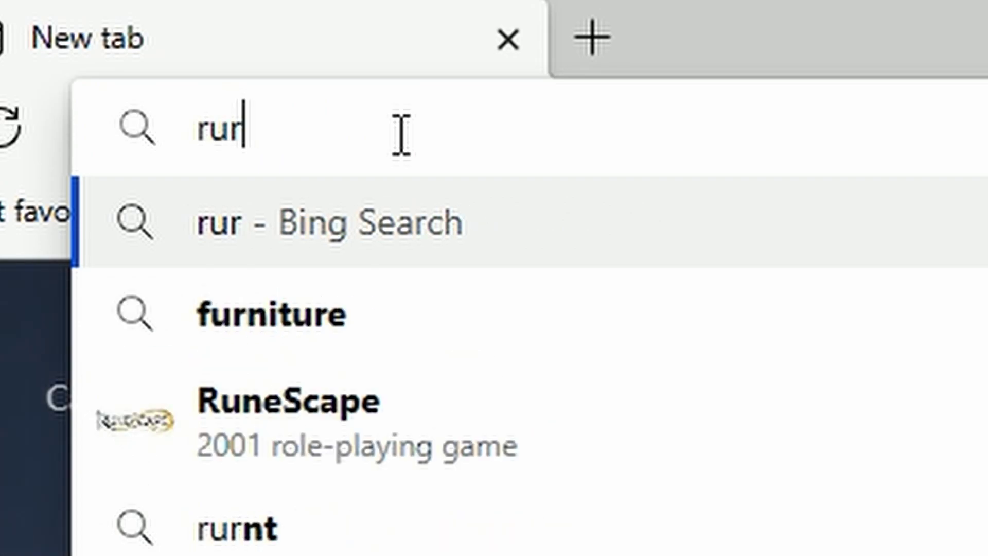
{"action": "key", "text": "BackSpace"}
{"action": "type", "text": "nway"}
{"action": "key", "text": "Return"}
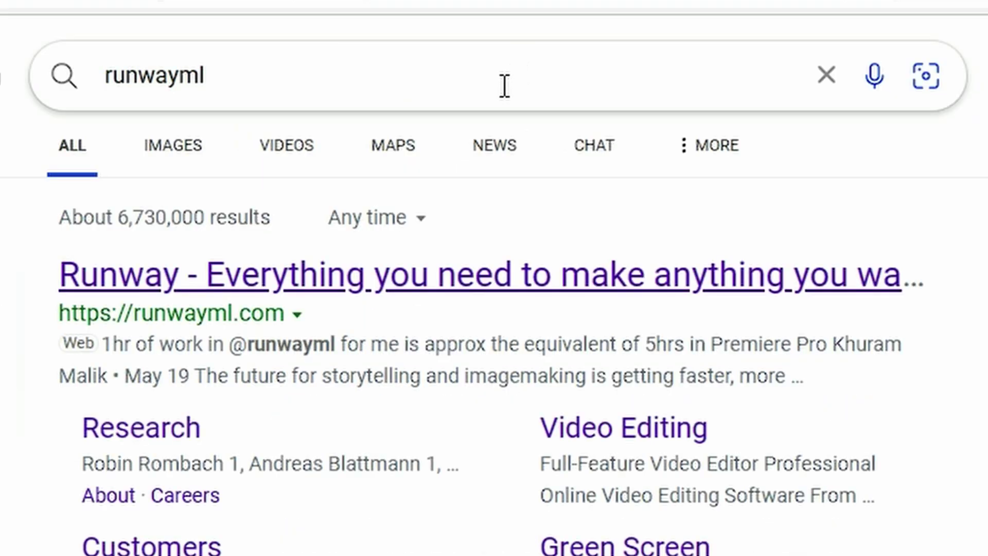
{"action": "left_click", "coordinate": [578, 273]}
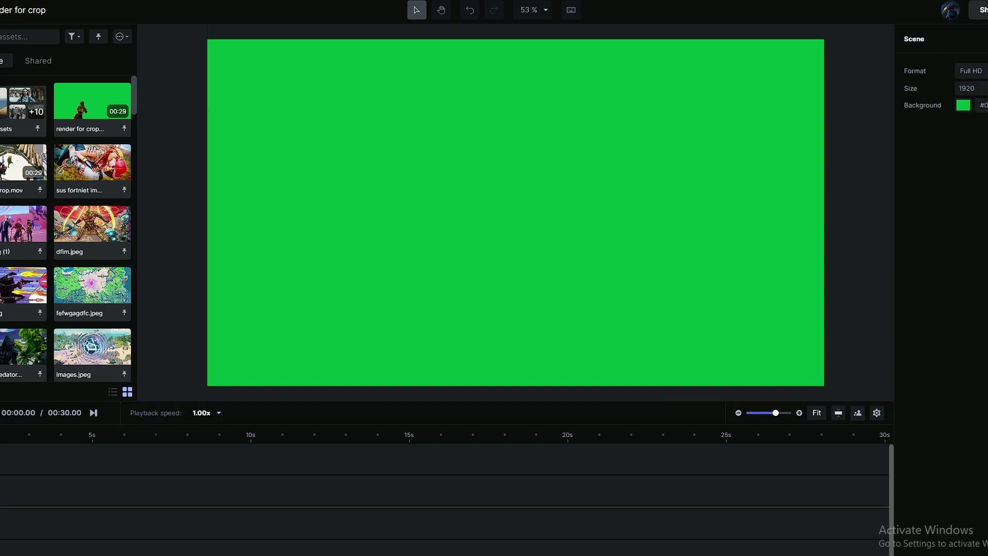
- Check the Downloads folder for the rendered clip and add the Timeline 2 export to DaVinci Resolve's render queue
{"action": "left_click", "coordinate": [77, 555]}
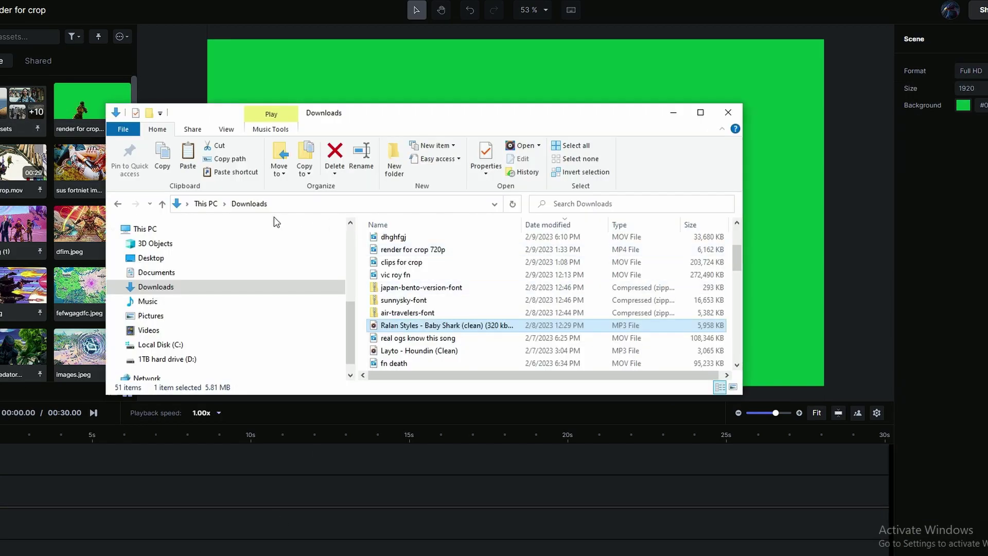
{"action": "mouse_move", "coordinate": [437, 327]}
{"action": "left_mouse_down"}
{"action": "mouse_move", "coordinate": [433, 333]}
{"action": "mouse_move", "coordinate": [440, 324]}
{"action": "left_mouse_up"}
{"action": "scroll", "coordinate": [418, 251], "scroll_direction": "up", "scroll_amount": 3}
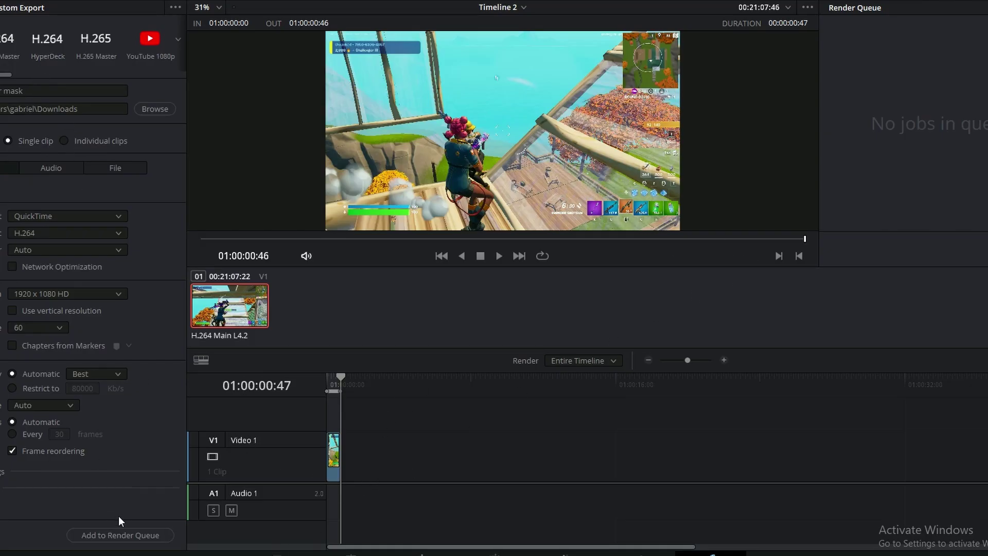
{"action": "left_click", "coordinate": [124, 535]}
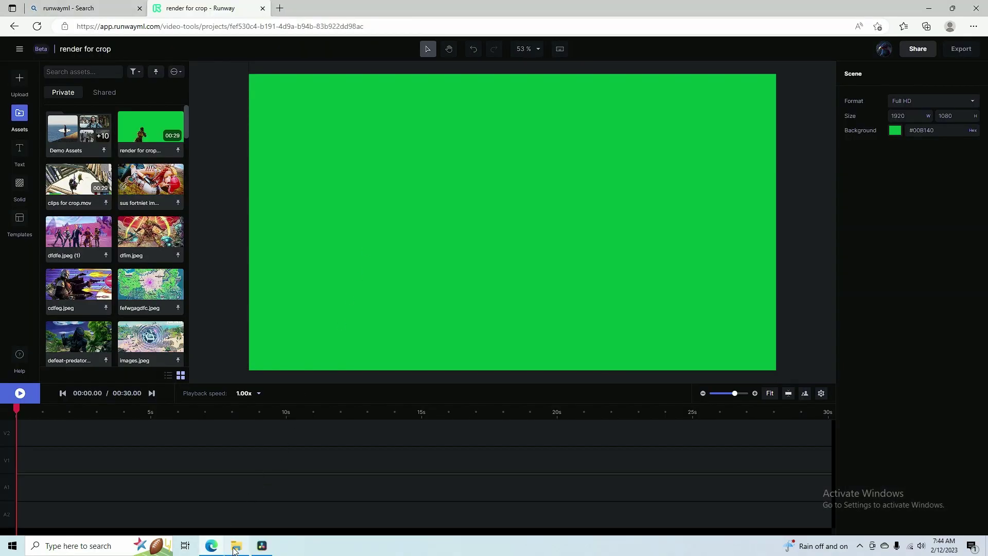
- Bring "clip for mask" from the Downloads folder into the Runway project and start the Green Screen tool on it
{"action": "left_click", "coordinate": [233, 549]}
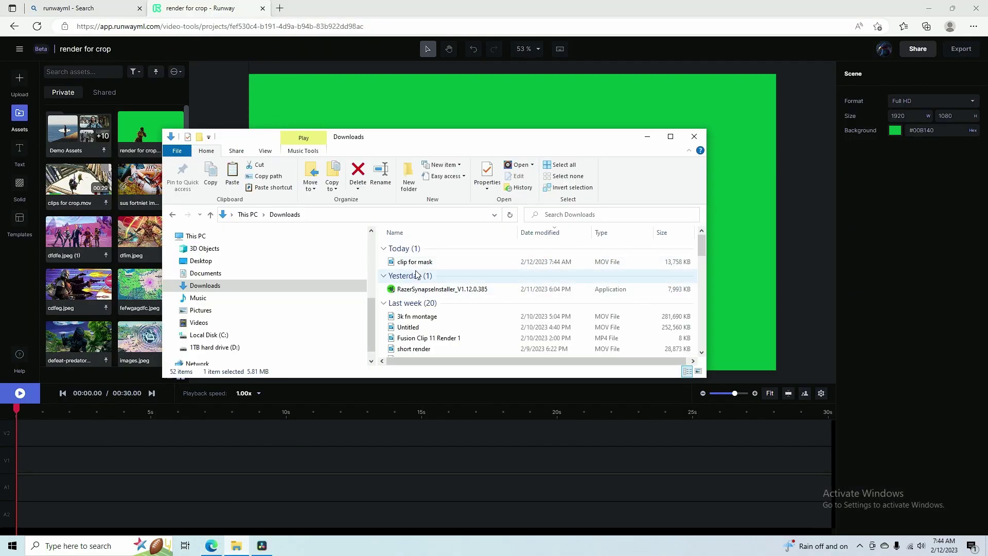
{"action": "left_click_drag", "start_coordinate": [416, 271], "coordinate": [408, 464]}
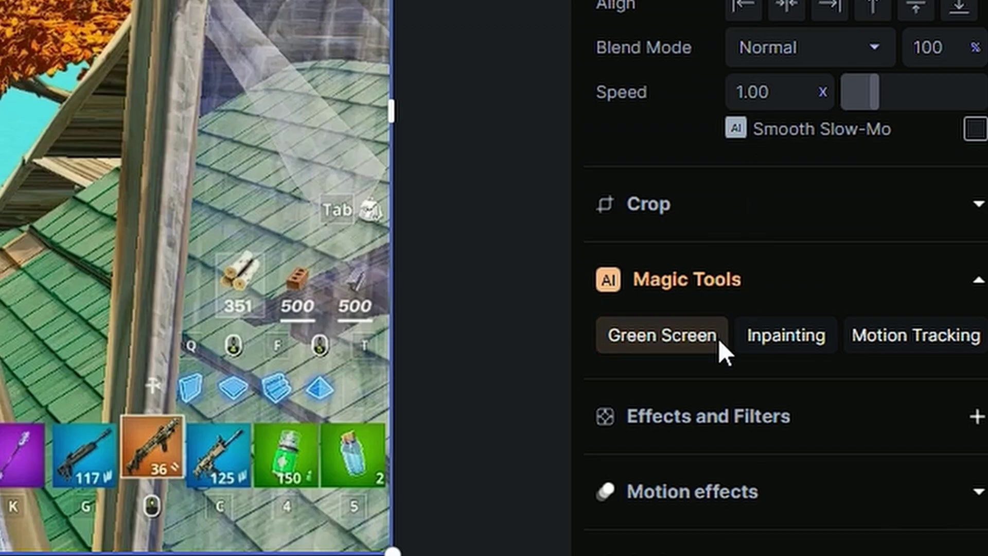
{"action": "left_click", "coordinate": [940, 302]}
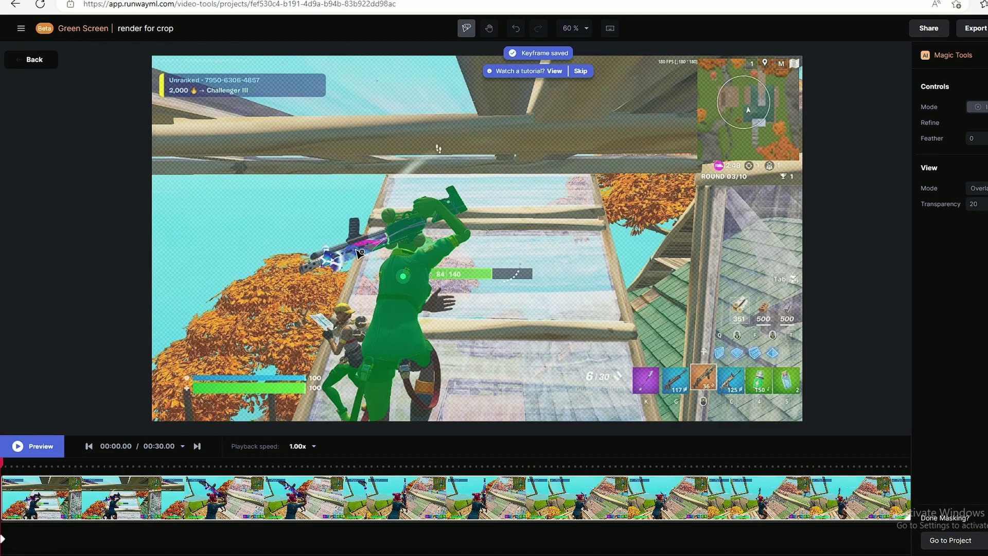
- Refine the first frame's mask to include the character's weapon, hand and legs and exclude the teammate behind
{"action": "left_click", "coordinate": [430, 407]}
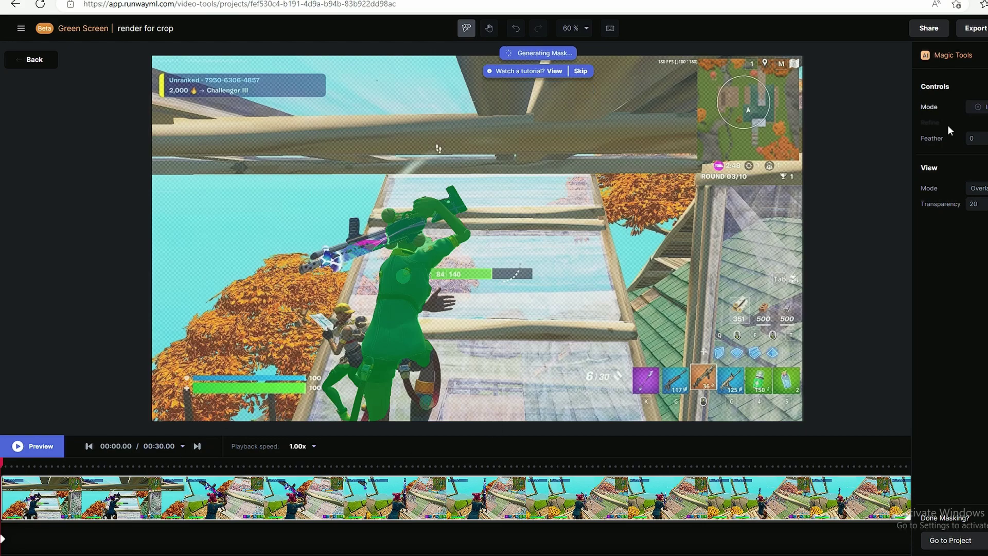
{"action": "left_click", "coordinate": [362, 383]}
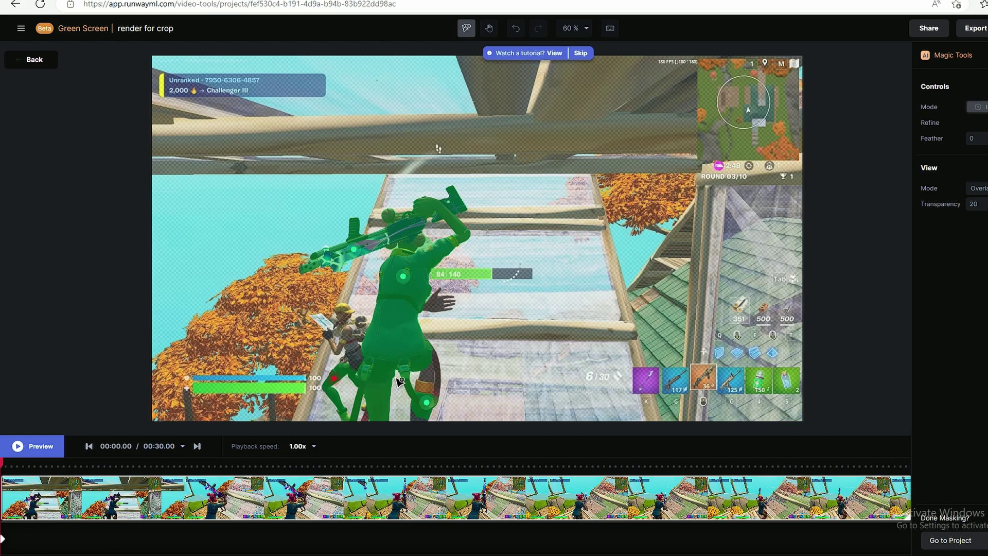
{"action": "left_click", "coordinate": [425, 377]}
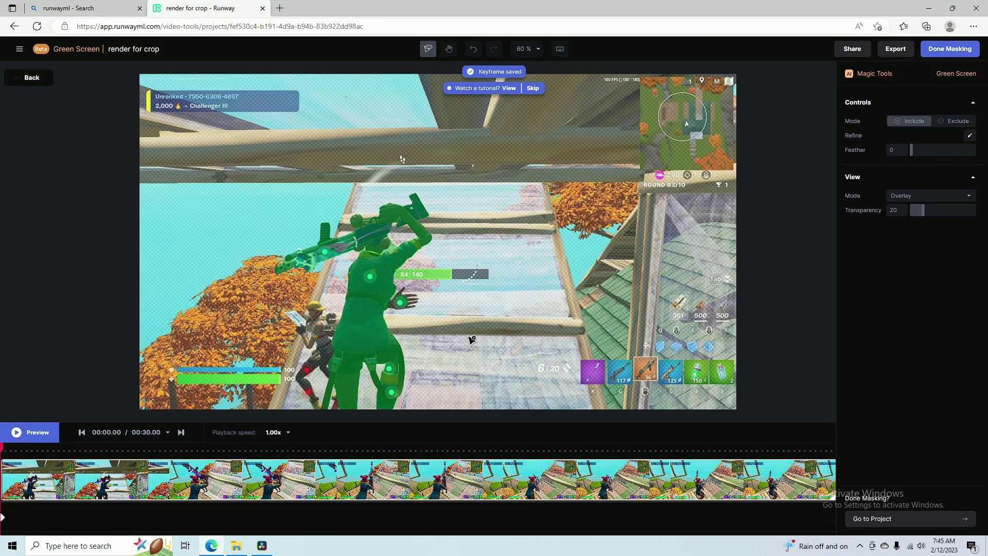
- Exclude the area between the character's legs at 00:00.63, check the mask on other frames and finish masking
{"action": "left_click_drag", "start_coordinate": [2, 449], "coordinate": [674, 452]}
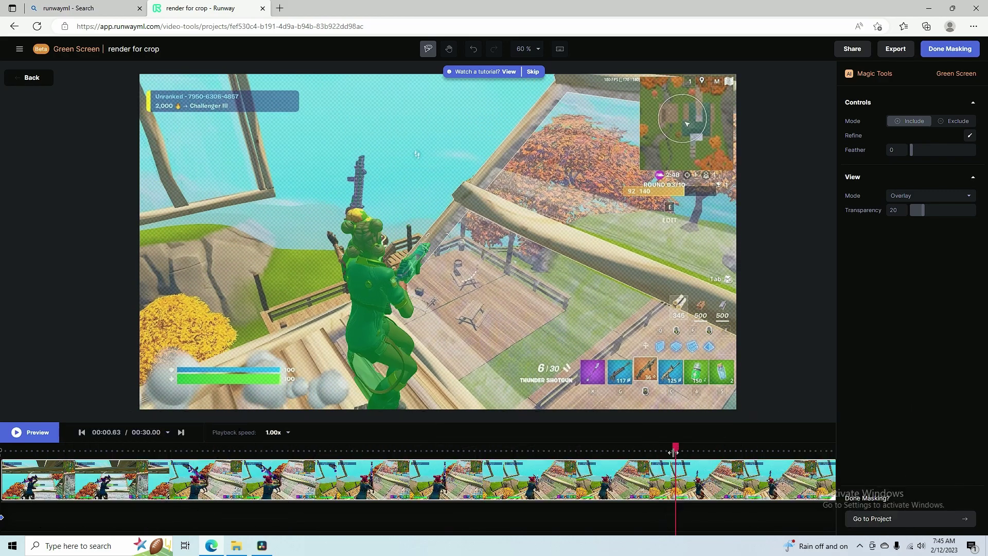
{"action": "left_click", "coordinate": [956, 122]}
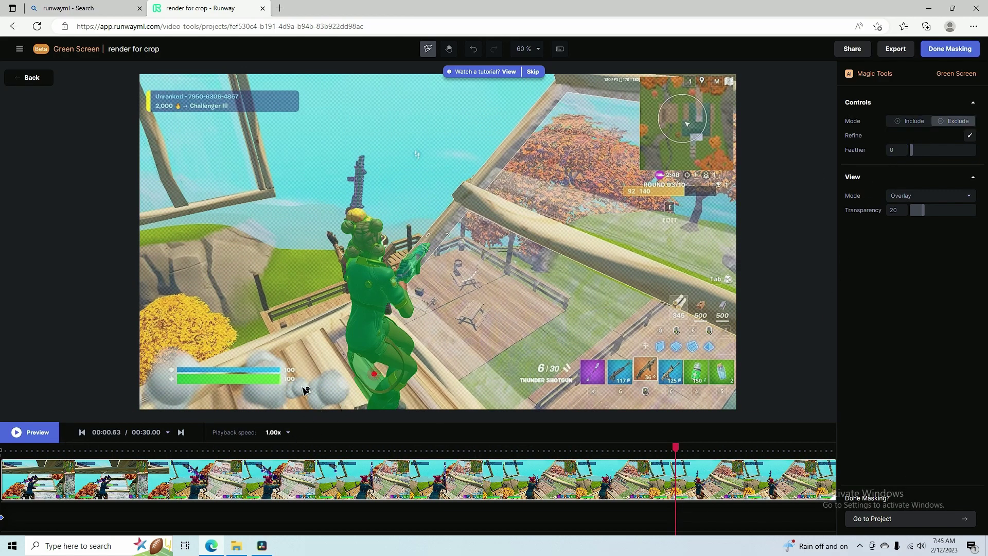
{"action": "mouse_move", "coordinate": [676, 448]}
{"action": "left_mouse_down"}
{"action": "mouse_move", "coordinate": [814, 452]}
{"action": "mouse_move", "coordinate": [809, 458]}
{"action": "left_mouse_up"}
{"action": "left_click_drag", "start_coordinate": [640, 448], "coordinate": [427, 448]}
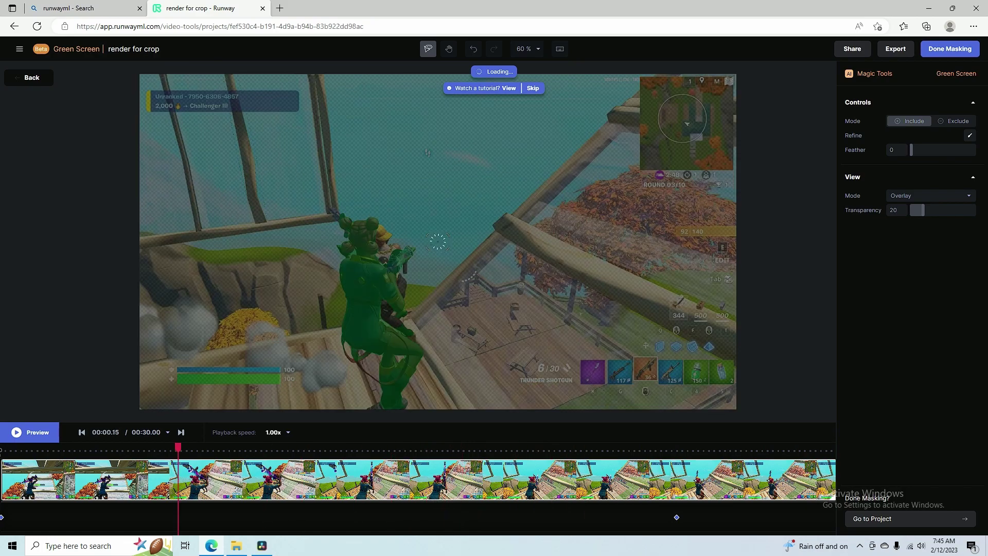
{"action": "left_click_drag", "start_coordinate": [178, 448], "coordinate": [285, 447]}
{"action": "left_click", "coordinate": [950, 49]}
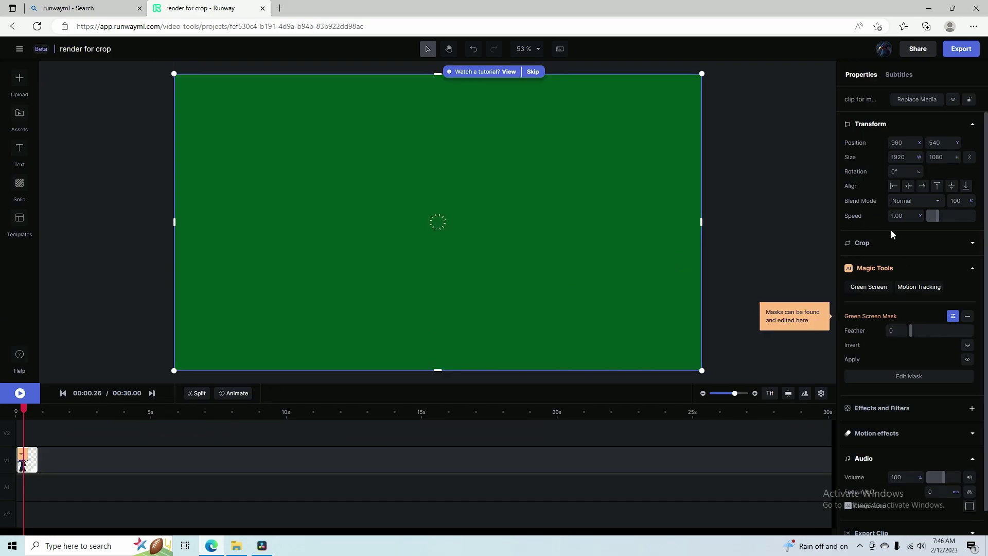
- Export the green-screen video as a 720p MP4 and download it from the Assets page
{"action": "left_click", "coordinate": [961, 49]}
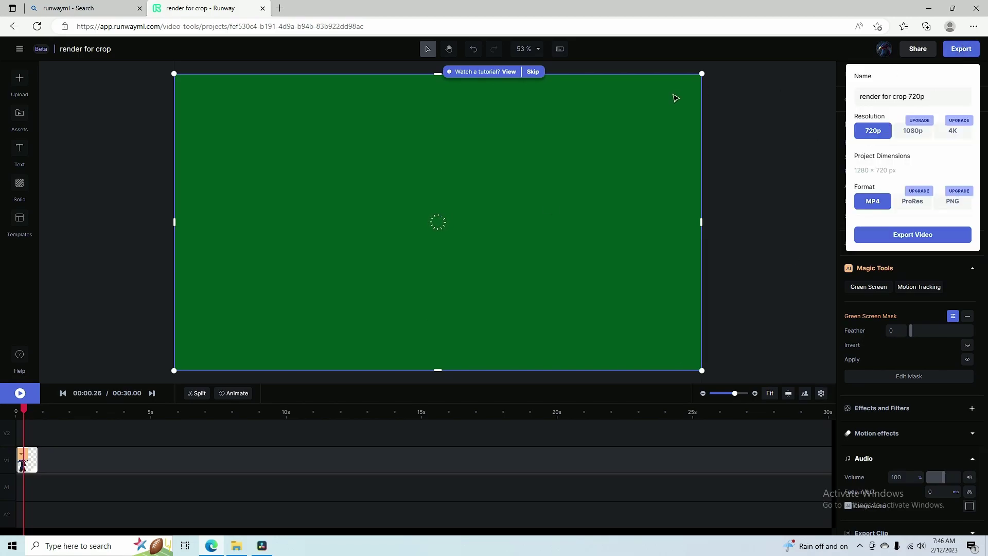
{"action": "left_click", "coordinate": [876, 238]}
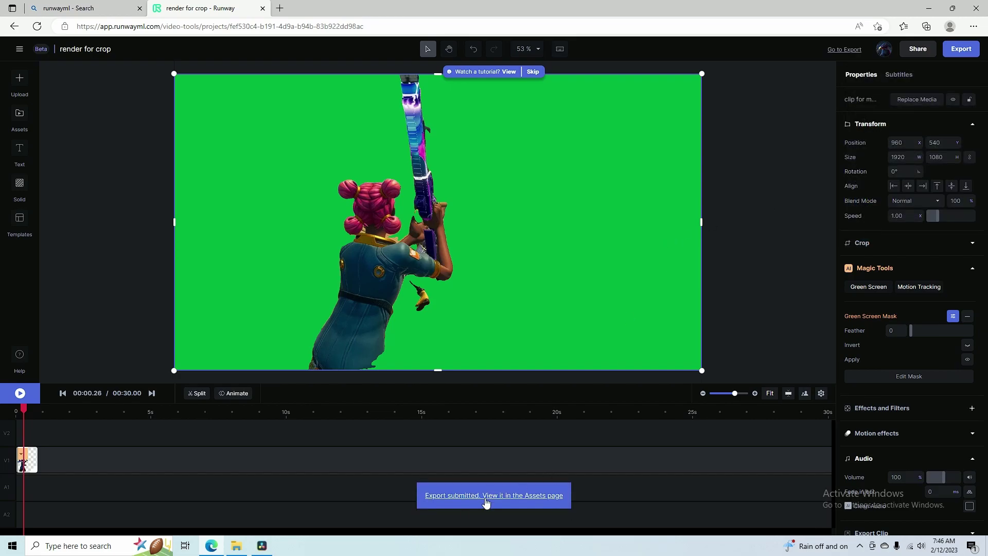
{"action": "left_click", "coordinate": [487, 503]}
{"action": "right_click", "coordinate": [219, 295]}
{"action": "left_click", "coordinate": [237, 300]}
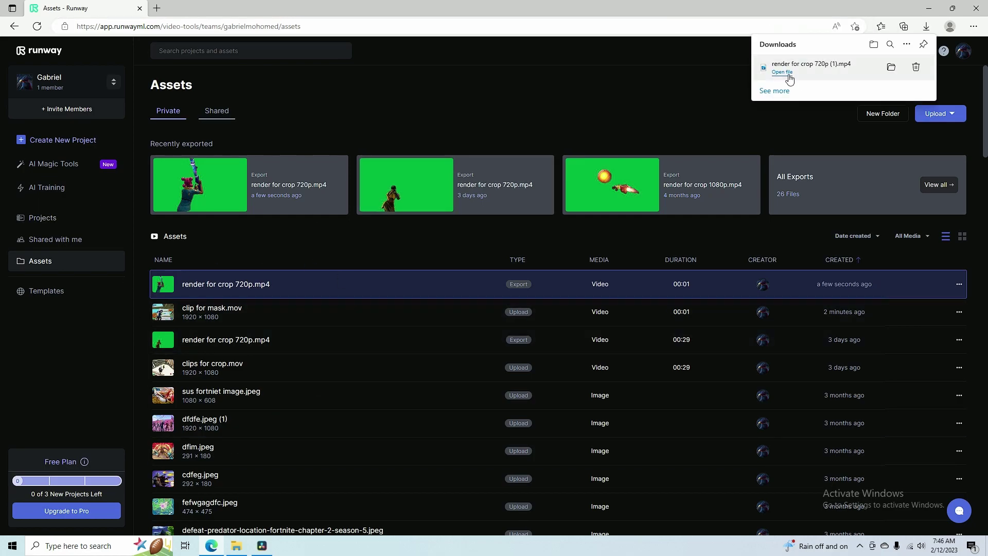
- Switch to DaVinci Resolve, open Timeline 1 on the Edit page and play the slow-motion section
{"action": "left_click", "coordinate": [262, 545]}
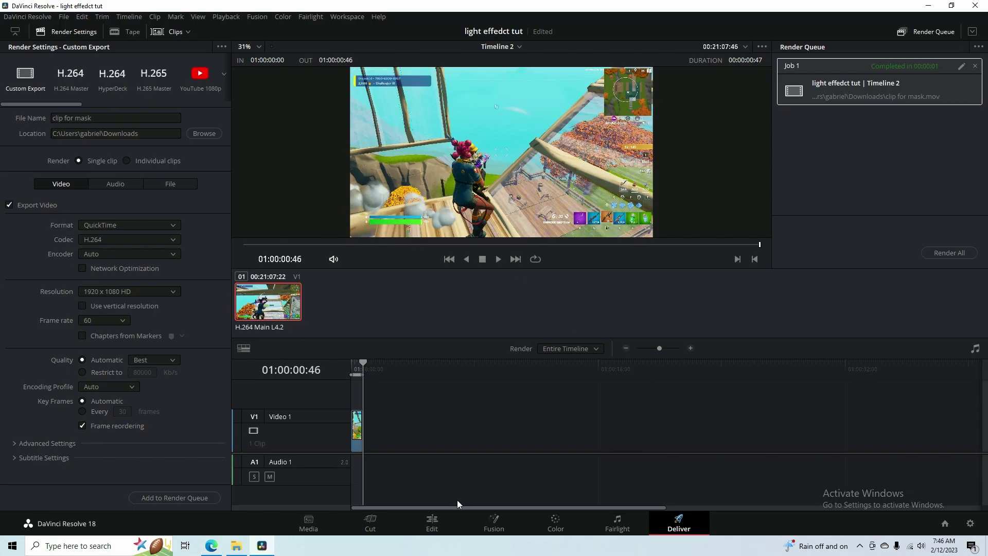
{"action": "key", "text": "shift+4"}
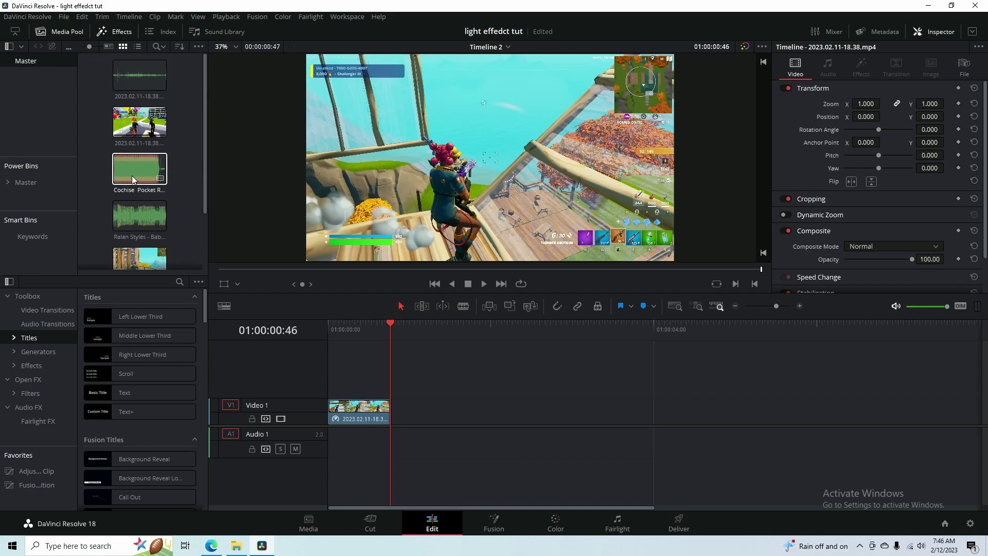
{"action": "scroll", "coordinate": [140, 189], "scroll_direction": "down", "scroll_amount": 3}
{"action": "double_click", "coordinate": [140, 189]}
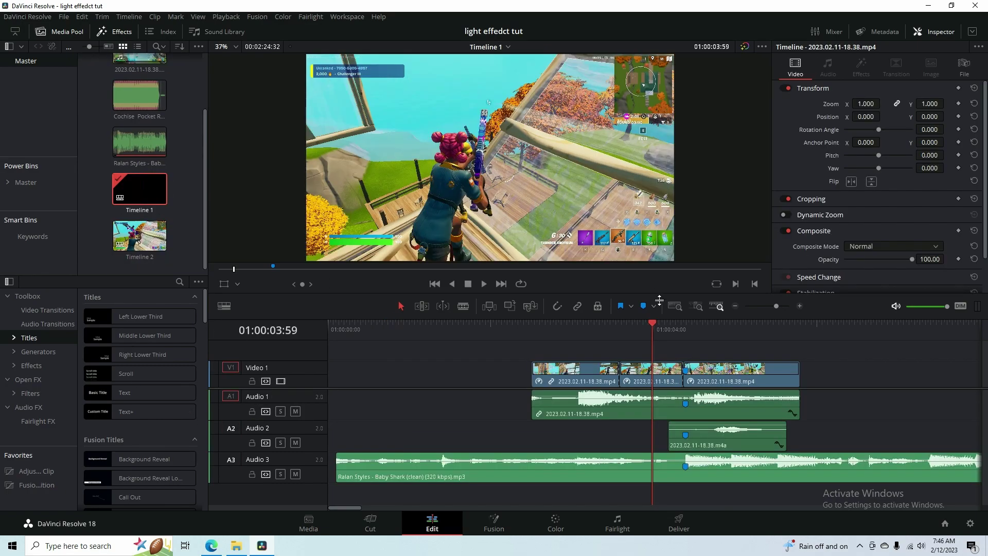
{"action": "left_click", "coordinate": [624, 331]}
{"action": "key", "text": "space"}
- Bring "render for crop 720p (1)" from the Downloads folder into Timeline 1, in the empty space after the gameplay clips
{"action": "left_click_drag", "start_coordinate": [777, 306], "coordinate": [756, 306]}
{"action": "left_click", "coordinate": [258, 546]}
{"action": "left_click", "coordinate": [242, 547]}
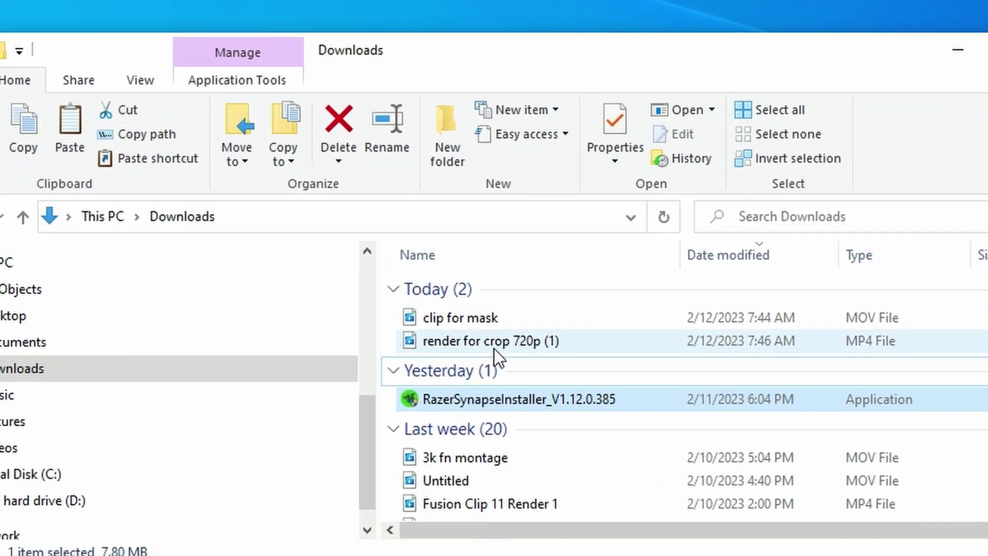
{"action": "left_click", "coordinate": [464, 318]}
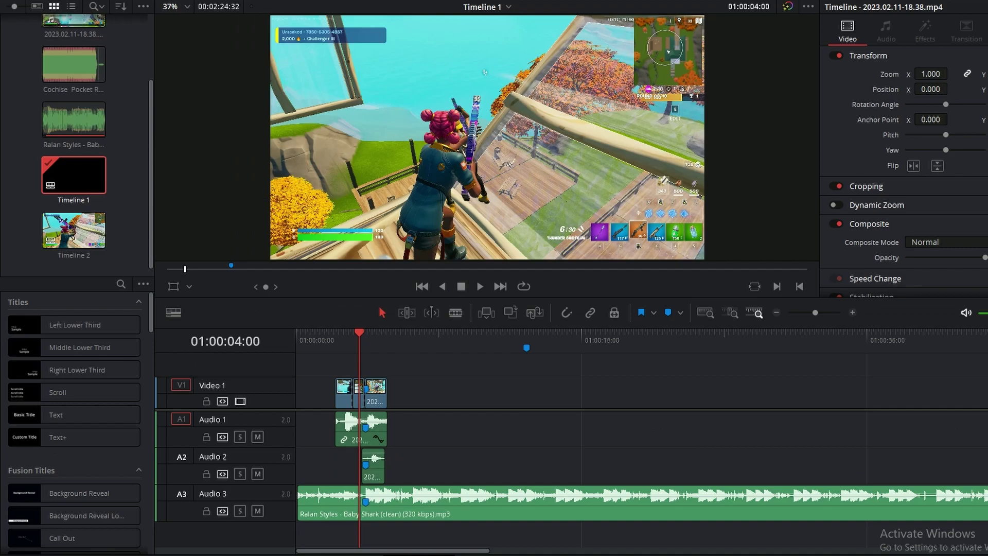
{"action": "key", "text": "alt+Tab"}
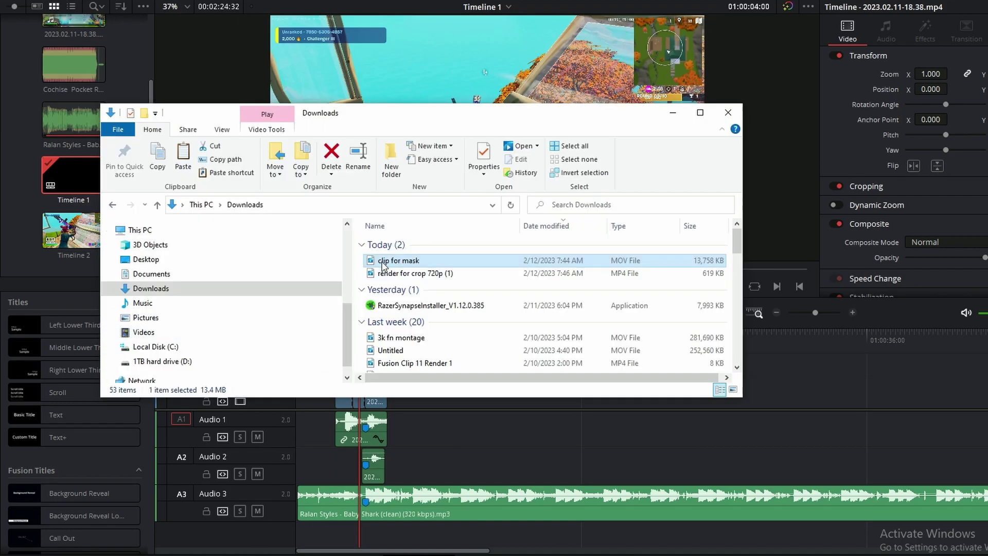
{"action": "left_click_drag", "start_coordinate": [382, 263], "coordinate": [482, 440]}
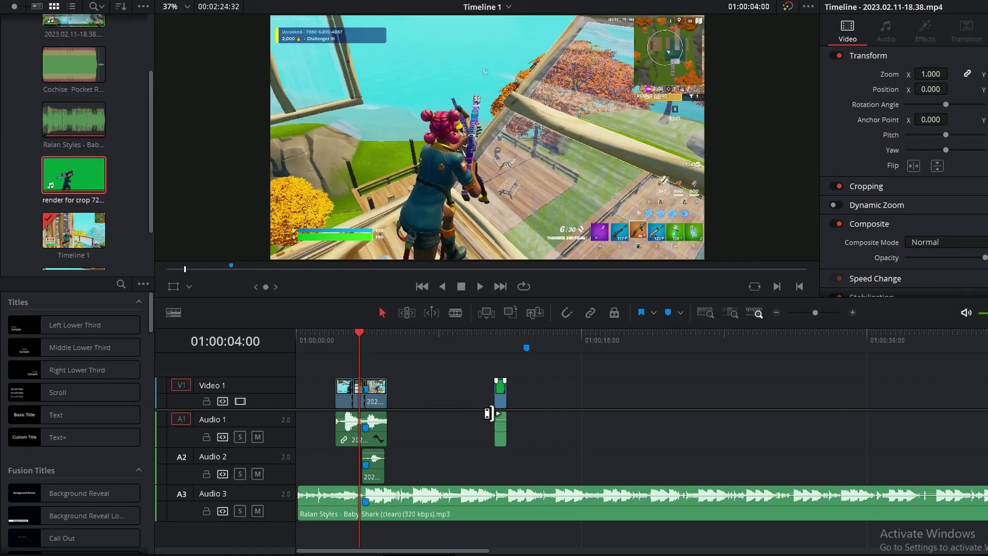
- Delete the audio of the green-screen clip and keep its video selected
{"action": "left_click", "coordinate": [503, 438]}
{"action": "left_click", "coordinate": [517, 392]}
{"action": "left_click", "coordinate": [503, 398]}
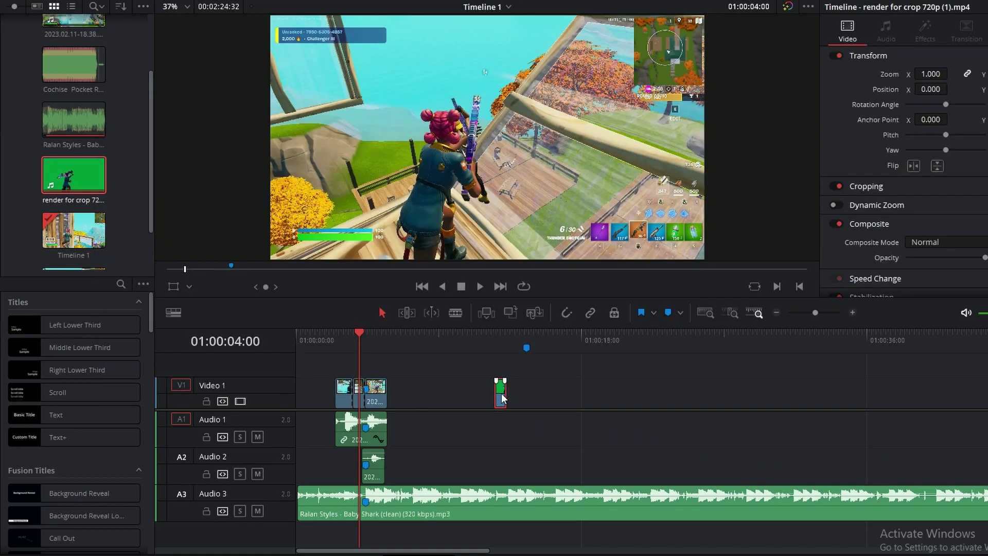
- Place the green-screen clip on Video 2 directly above the slow-motion section and play it to check the alignment
{"action": "left_click_drag", "start_coordinate": [492, 394], "coordinate": [363, 372]}
{"action": "left_click", "coordinate": [353, 336]}
{"action": "mouse_move", "coordinate": [817, 312]}
{"action": "left_mouse_down"}
{"action": "mouse_move", "coordinate": [833, 314]}
{"action": "mouse_move", "coordinate": [824, 314]}
{"action": "left_mouse_up"}
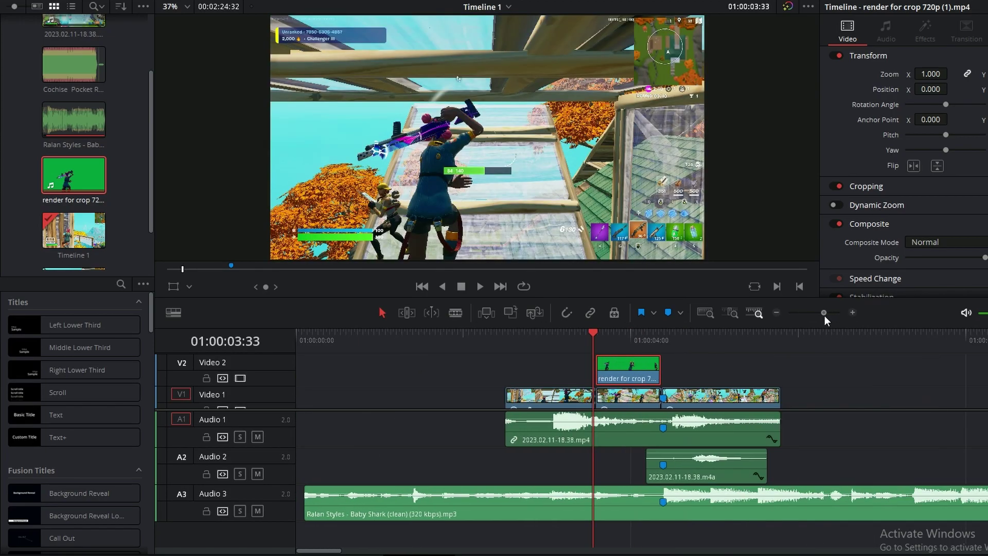
{"action": "left_click", "coordinate": [479, 287]}
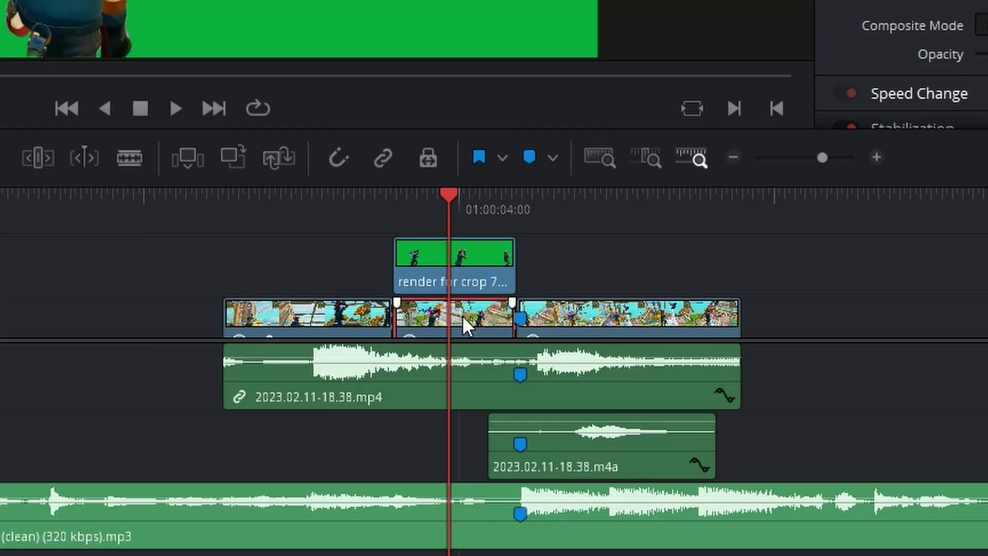
- Raise the green-screen clip to Video 3 and duplicate the slow-motion clip onto Video 2 beneath it
{"action": "left_click_drag", "start_coordinate": [627, 365], "coordinate": [626, 353]}
{"action": "left_click_drag", "start_coordinate": [450, 234], "coordinate": [456, 235]}
{"action": "scroll", "coordinate": [462, 241], "scroll_direction": "down", "scroll_amount": 2}
{"action": "left_click", "coordinate": [451, 293]}
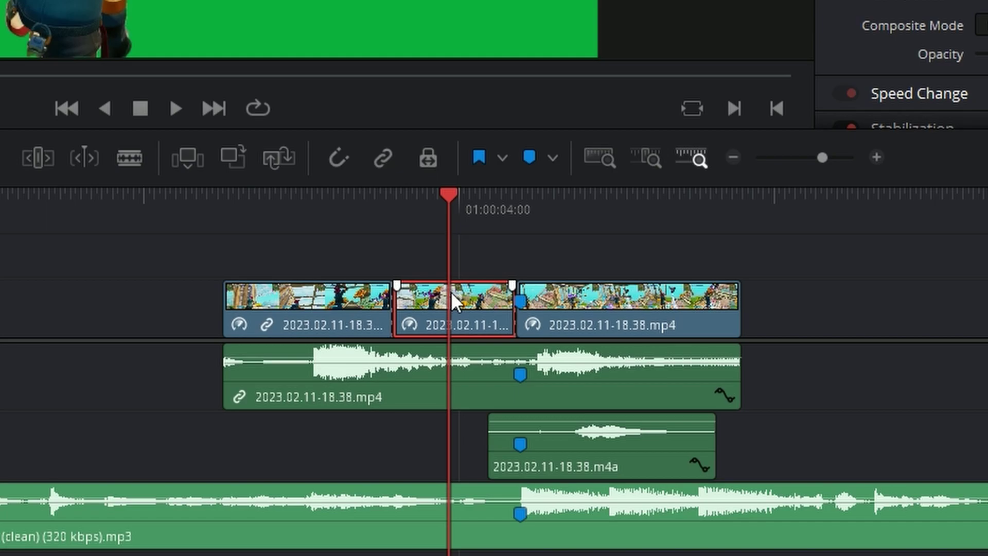
{"action": "left_click_drag", "start_coordinate": [450, 291], "coordinate": [451, 325]}
{"action": "scroll", "coordinate": [469, 306], "scroll_direction": "down", "scroll_amount": 2}
{"action": "scroll", "coordinate": [468, 301], "scroll_direction": "up", "scroll_amount": 2}
{"action": "scroll", "coordinate": [560, 292], "scroll_direction": "down", "scroll_amount": 2}
{"action": "scroll", "coordinate": [555, 281], "scroll_direction": "up", "scroll_amount": 2}
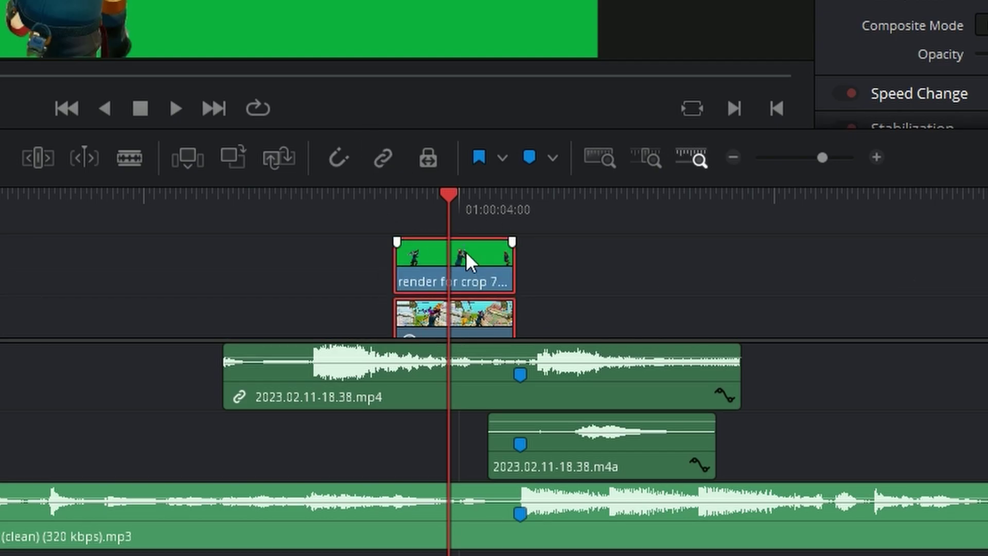
- Combine the green-screen clip and the duplicated slow-motion clip into a new Fusion clip
{"action": "scroll", "coordinate": [474, 288], "scroll_direction": "down", "scroll_amount": 3}
{"action": "left_click", "coordinate": [653, 237]}
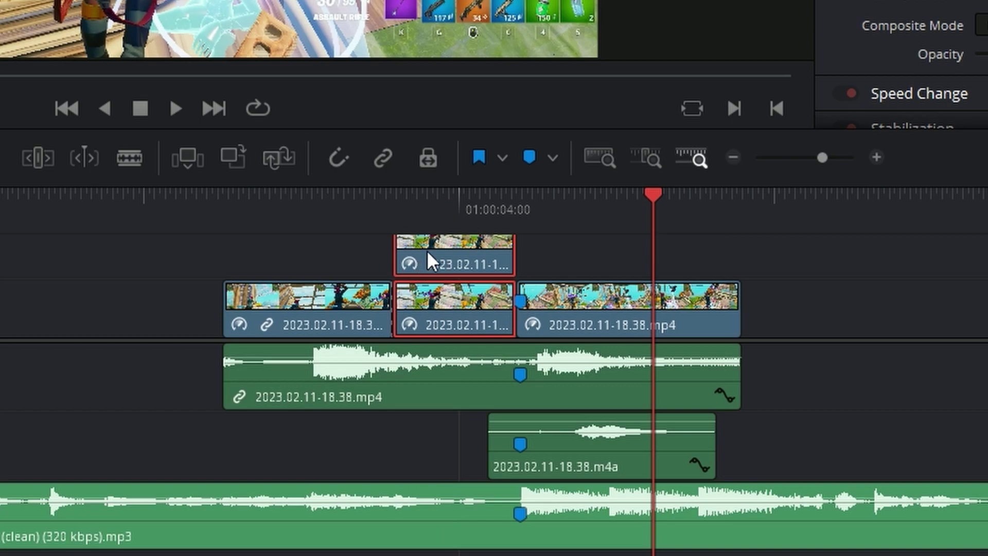
{"action": "left_click", "coordinate": [259, 247]}
{"action": "scroll", "coordinate": [448, 260], "scroll_direction": "up", "scroll_amount": 2}
{"action": "left_click", "coordinate": [451, 257]}
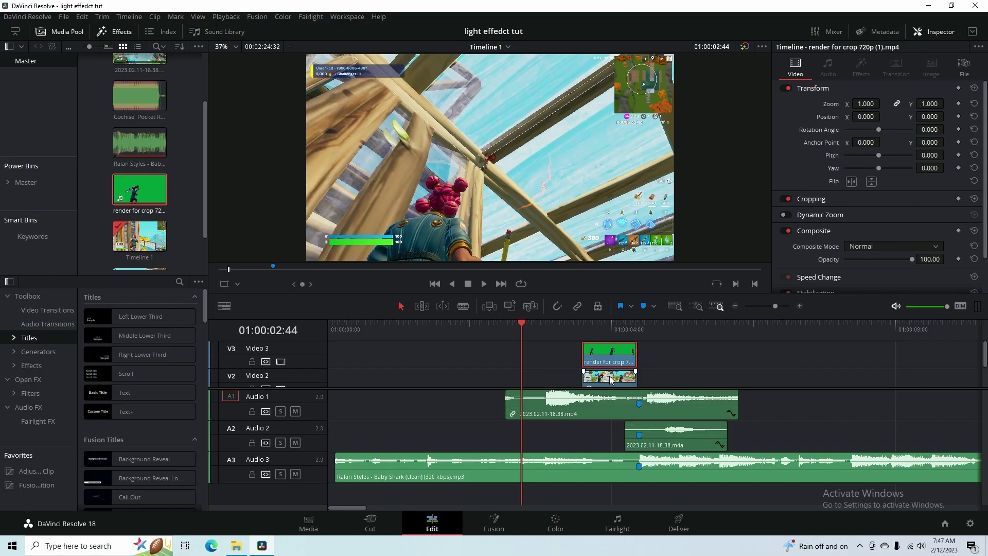
{"action": "right_click", "coordinate": [611, 380]}
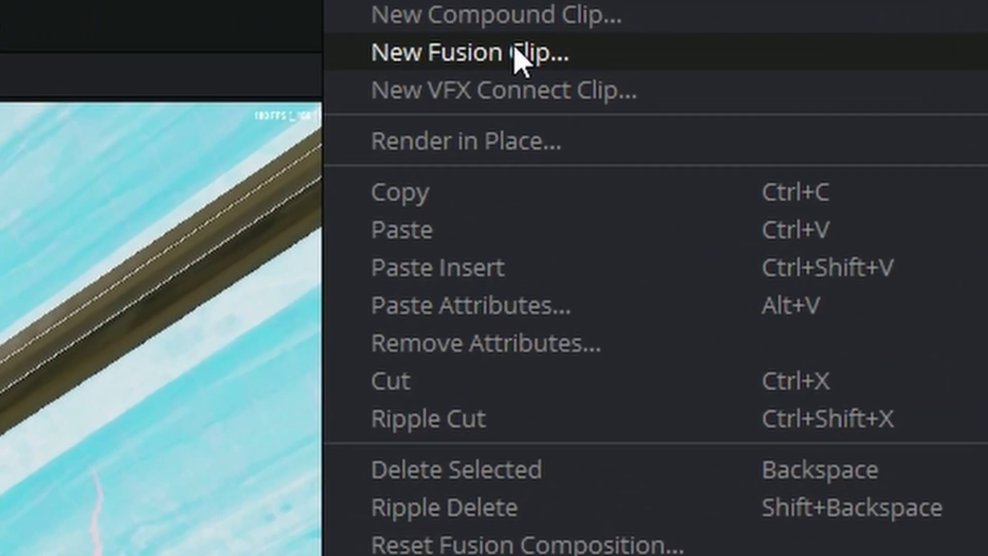
{"action": "left_click", "coordinate": [639, 43]}
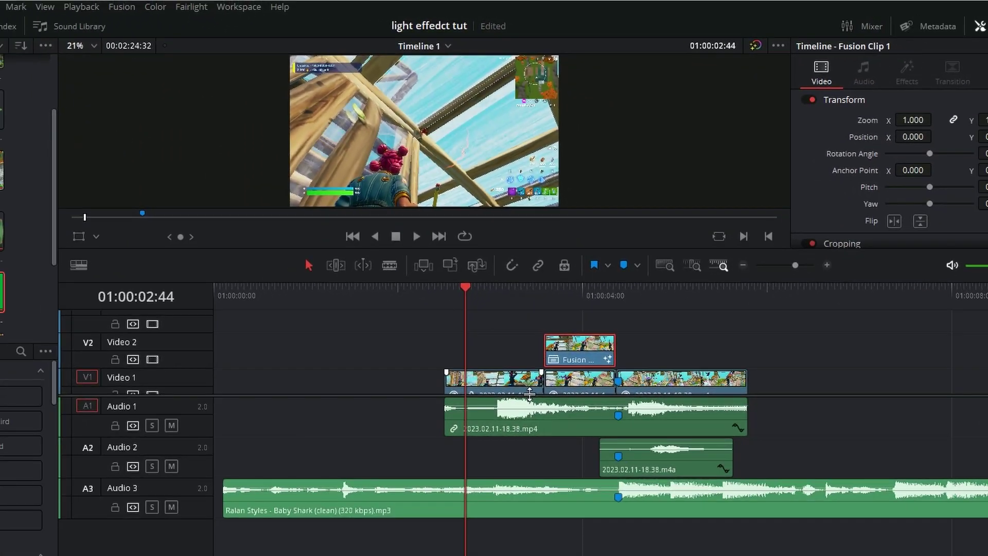
- Open the new Fusion clip on the Fusion page and show MediaIn2 in the empty viewer
{"action": "left_click_drag", "start_coordinate": [530, 393], "coordinate": [534, 497]}
{"action": "left_click_drag", "start_coordinate": [455, 305], "coordinate": [582, 332]}
{"action": "key", "text": "shift+5"}
{"action": "left_click_drag", "start_coordinate": [41, 494], "coordinate": [308, 484]}
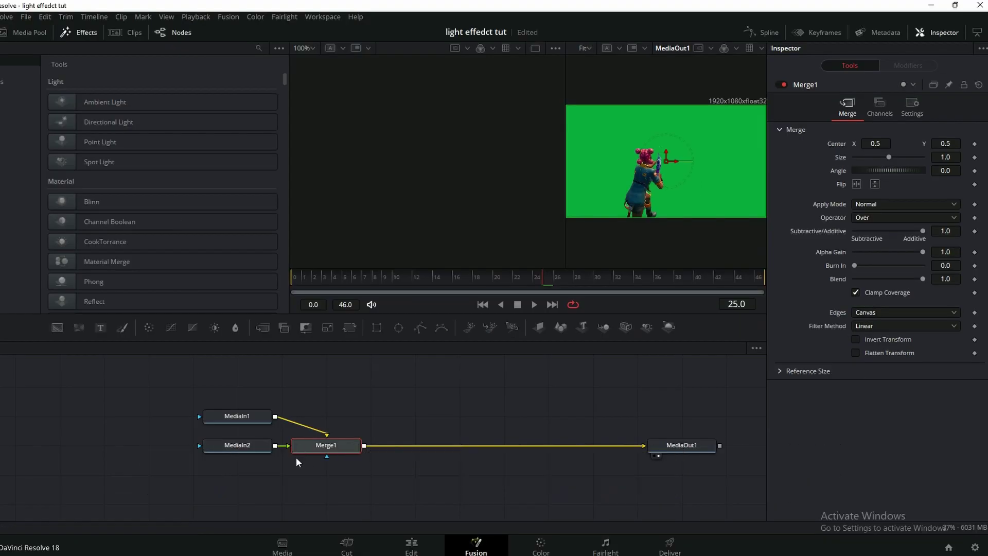
{"action": "left_click", "coordinate": [209, 456]}
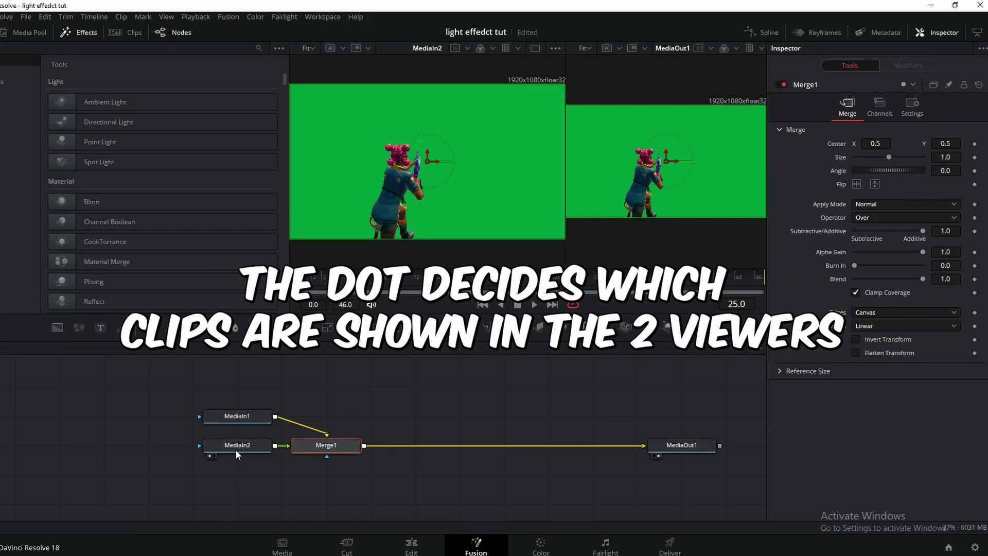
- Move the MediaIn2 node above Merge1, line MediaIn1 up beside Merge1, and show MediaIn1 in the first viewer
{"action": "left_click_drag", "start_coordinate": [235, 450], "coordinate": [385, 374]}
{"action": "left_click_drag", "start_coordinate": [212, 416], "coordinate": [186, 474]}
{"action": "left_click", "coordinate": [184, 476]}
{"action": "left_click_drag", "start_coordinate": [198, 474], "coordinate": [214, 451]}
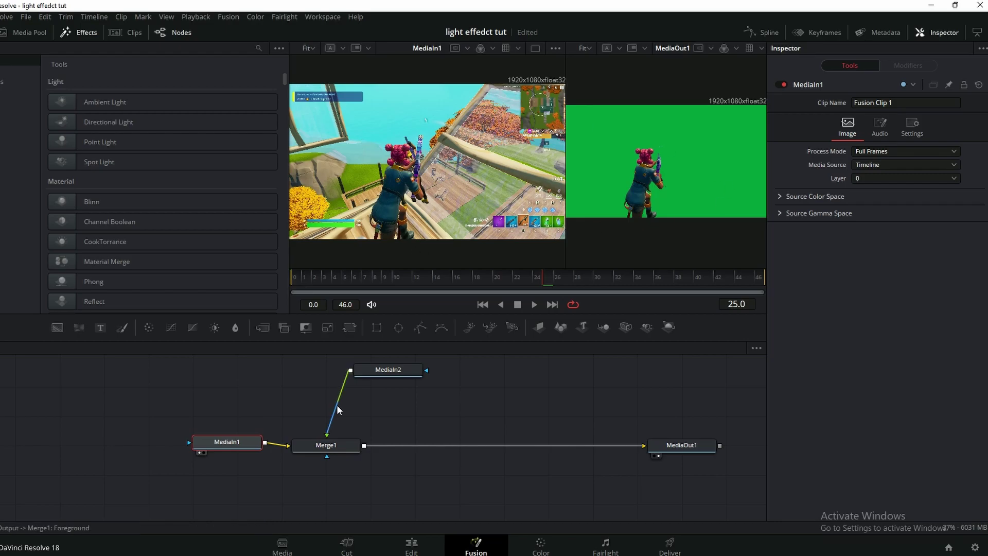
- Add a Delta Keyer between MediaIn2 and Merge1 and sample the green screen as its background color
{"action": "key", "text": "shift+space"}
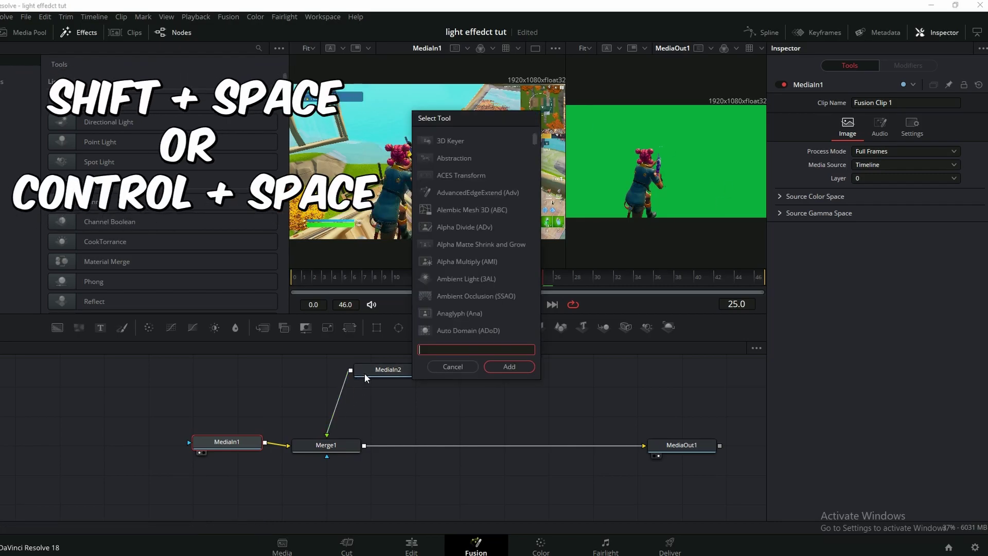
{"action": "type", "text": "delta"}
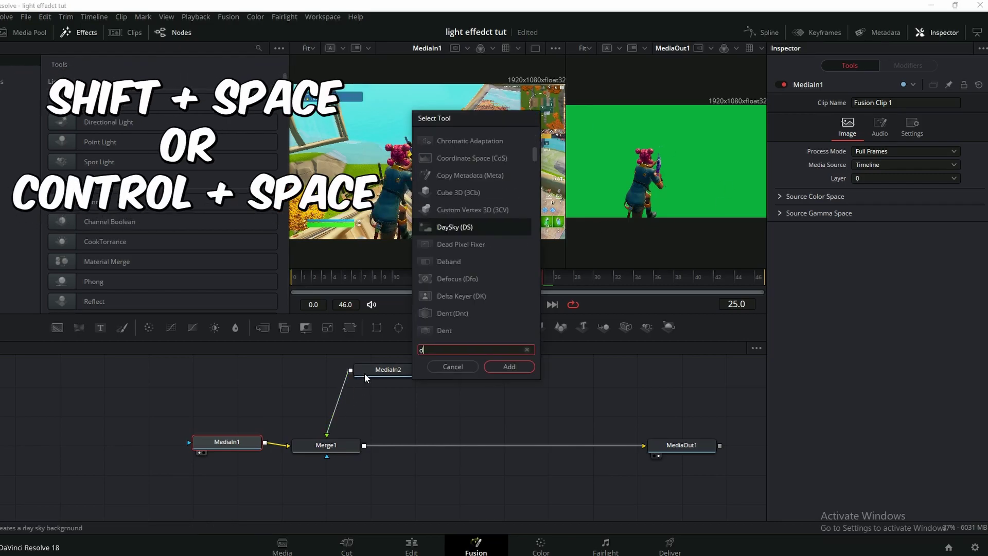
{"action": "key", "text": "Return"}
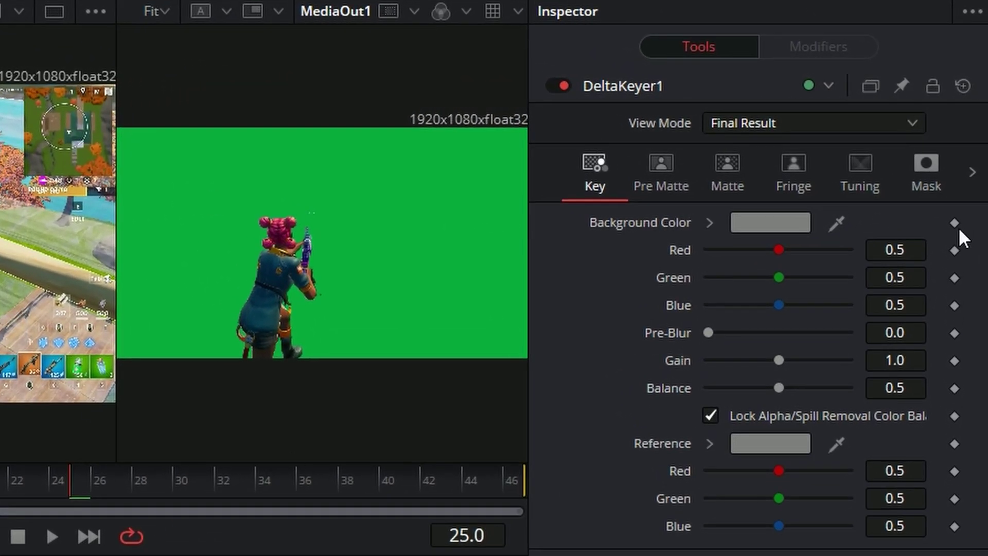
{"action": "left_click_drag", "start_coordinate": [837, 224], "coordinate": [267, 255]}
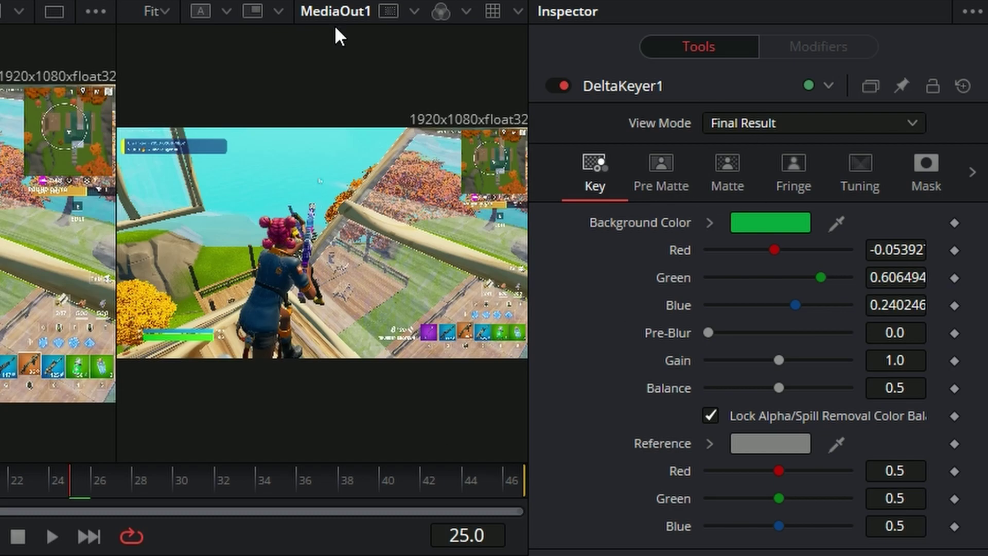
{"action": "left_click_drag", "start_coordinate": [833, 221], "coordinate": [301, 179]}
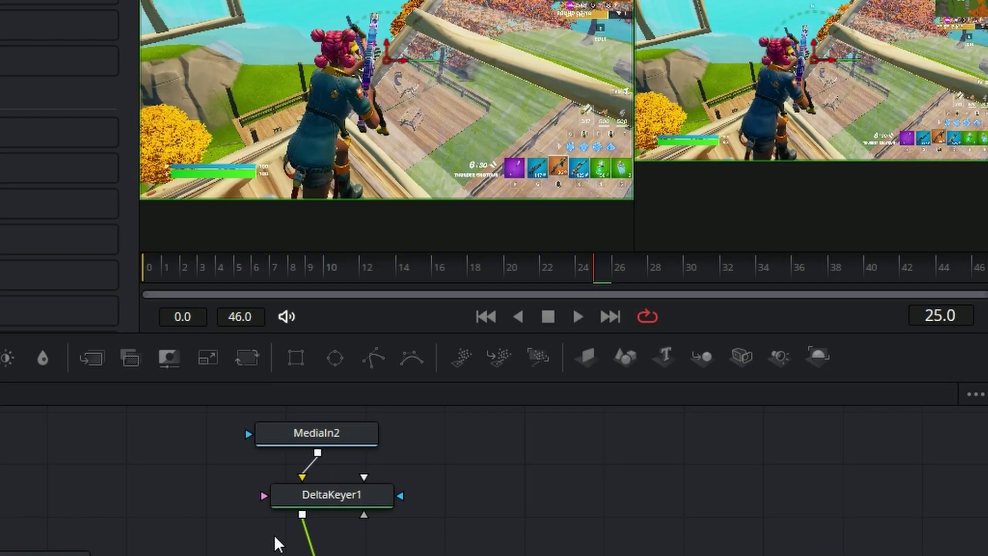
- Add a Bitmap node fed by the Delta Keyer, connect it to MediaIn1's mask input, and check the character cutout
{"action": "key", "text": "shift+space"}
{"action": "type", "text": "bitmap"}
{"action": "key", "text": "Return"}
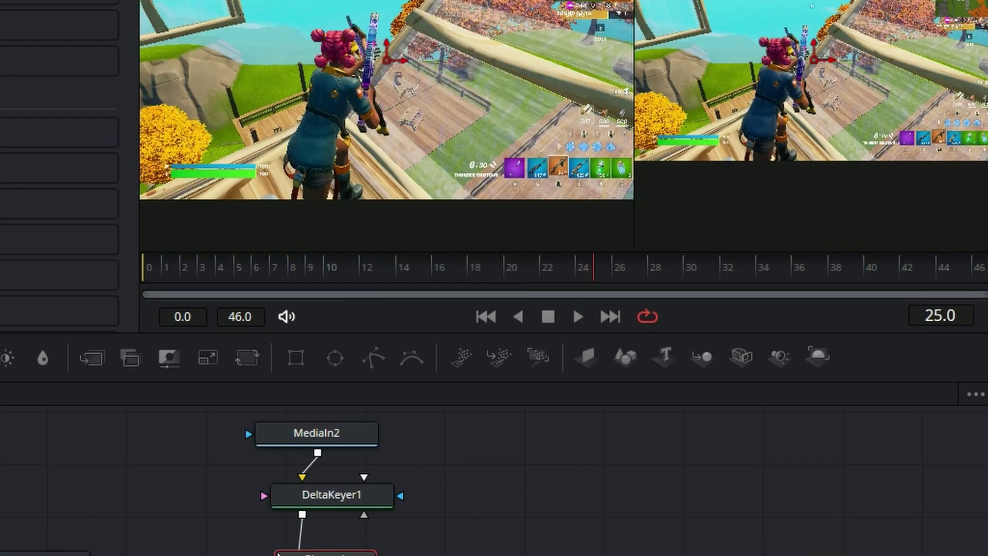
{"action": "left_click_drag", "start_coordinate": [389, 423], "coordinate": [396, 425]}
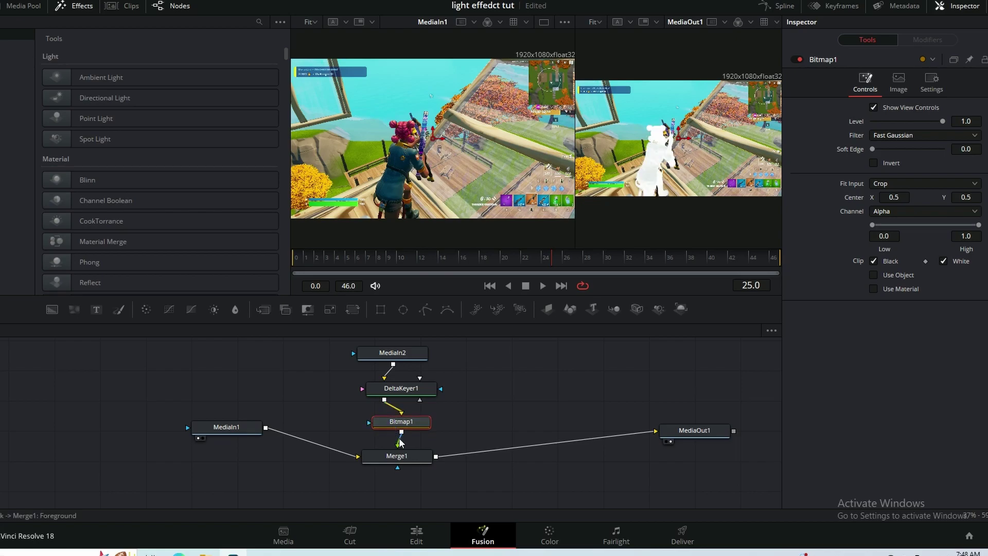
{"action": "left_click_drag", "start_coordinate": [295, 423], "coordinate": [186, 428]}
{"action": "left_click_drag", "start_coordinate": [197, 431], "coordinate": [273, 494]}
{"action": "left_click_drag", "start_coordinate": [394, 424], "coordinate": [262, 493]}
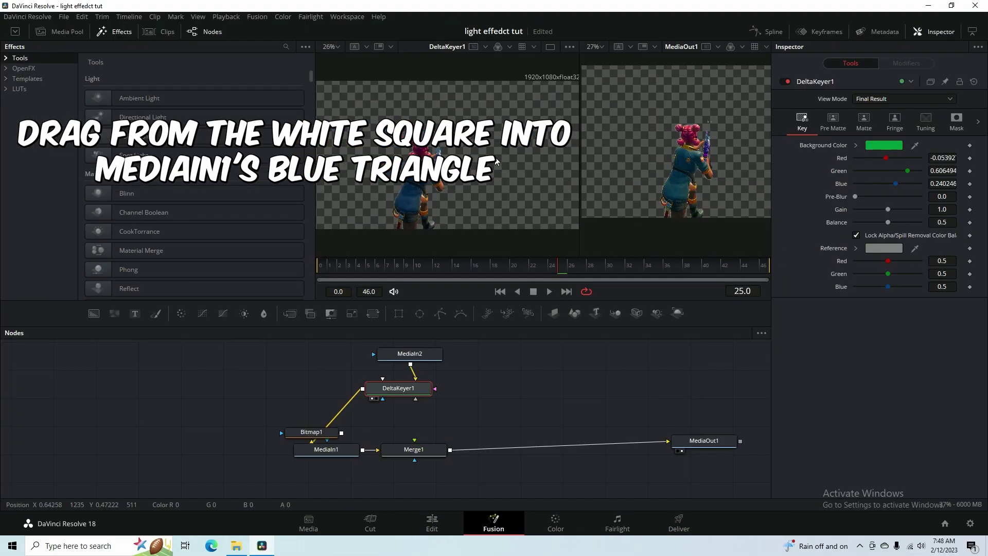
{"action": "scroll", "coordinate": [492, 165], "scroll_direction": "up", "scroll_amount": 3}
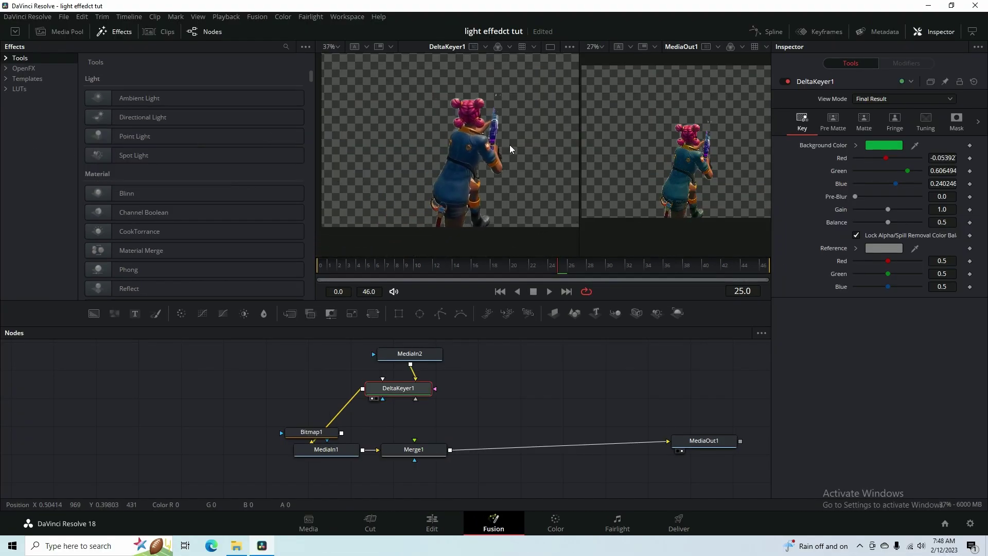
{"action": "left_click_drag", "start_coordinate": [483, 169], "coordinate": [463, 175]}
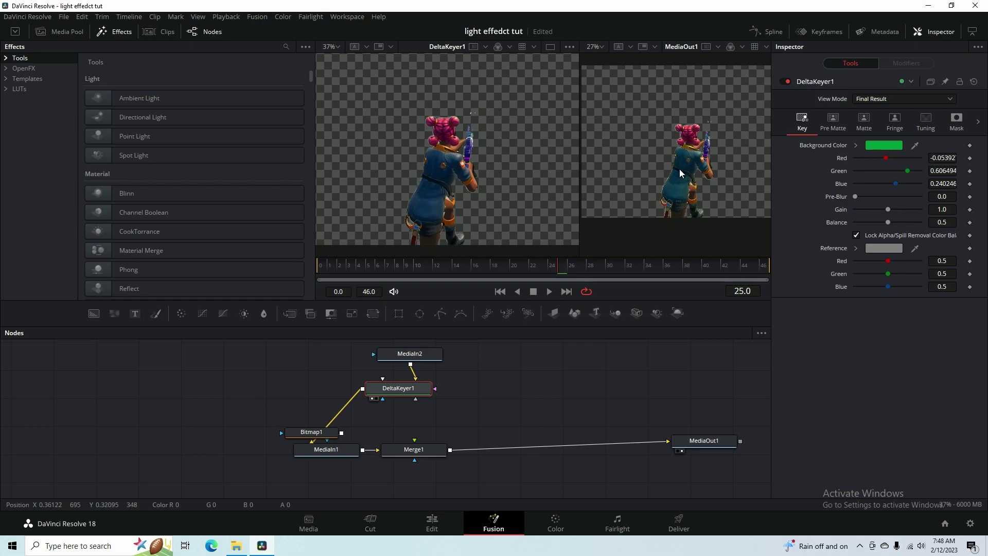
{"action": "scroll", "coordinate": [680, 173], "scroll_direction": "up", "scroll_amount": 3}
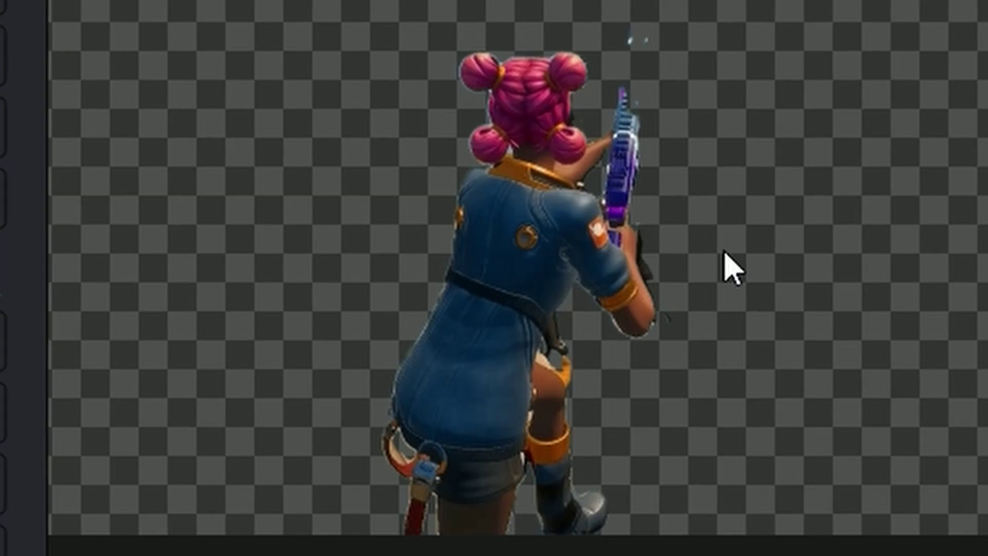
{"action": "left_click_drag", "start_coordinate": [409, 93], "coordinate": [498, 218]}
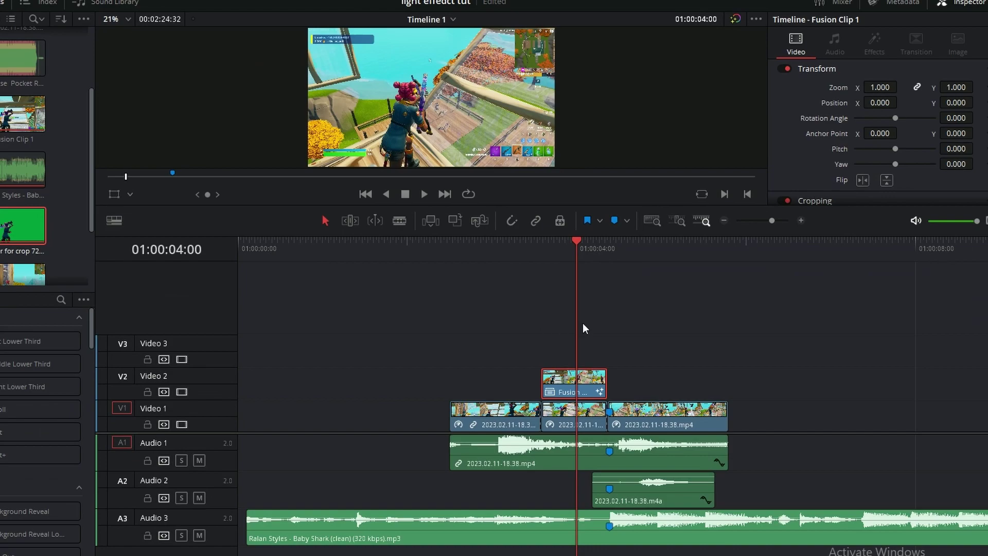
- Turn the Fusion clip on Video 2 into a new compound clip with the default name
{"action": "left_click_drag", "start_coordinate": [584, 253], "coordinate": [557, 252]}
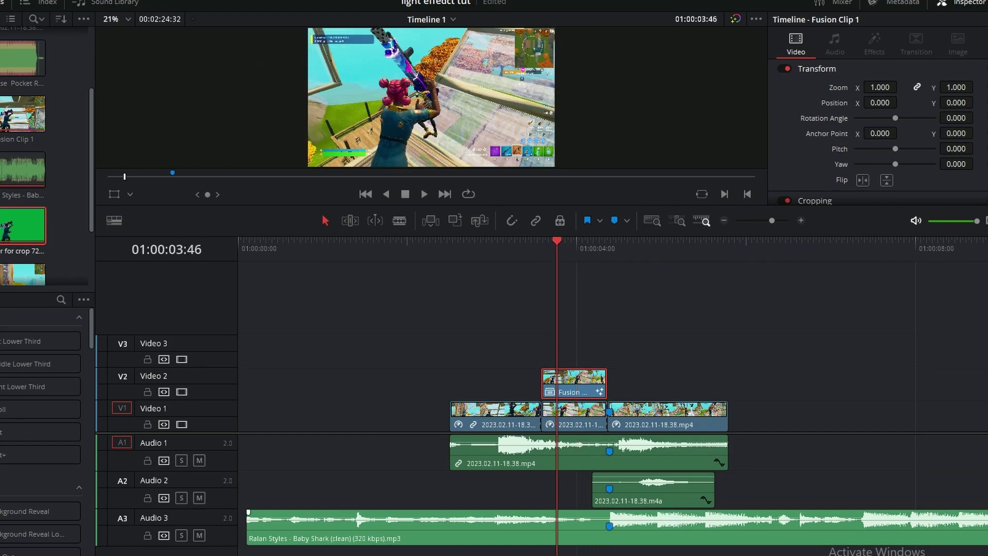
{"action": "right_click", "coordinate": [586, 396]}
{"action": "left_click", "coordinate": [624, 1]}
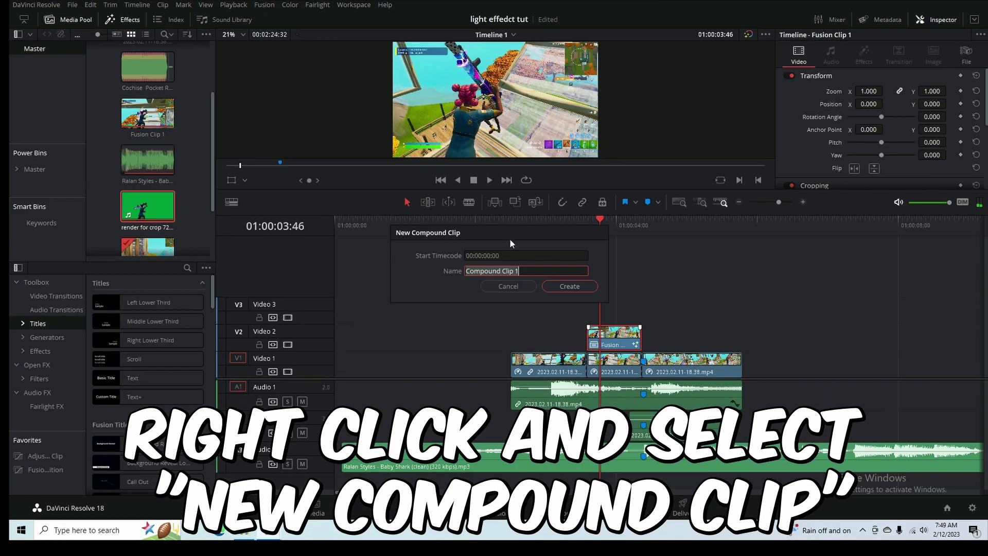
{"action": "left_click", "coordinate": [559, 286]}
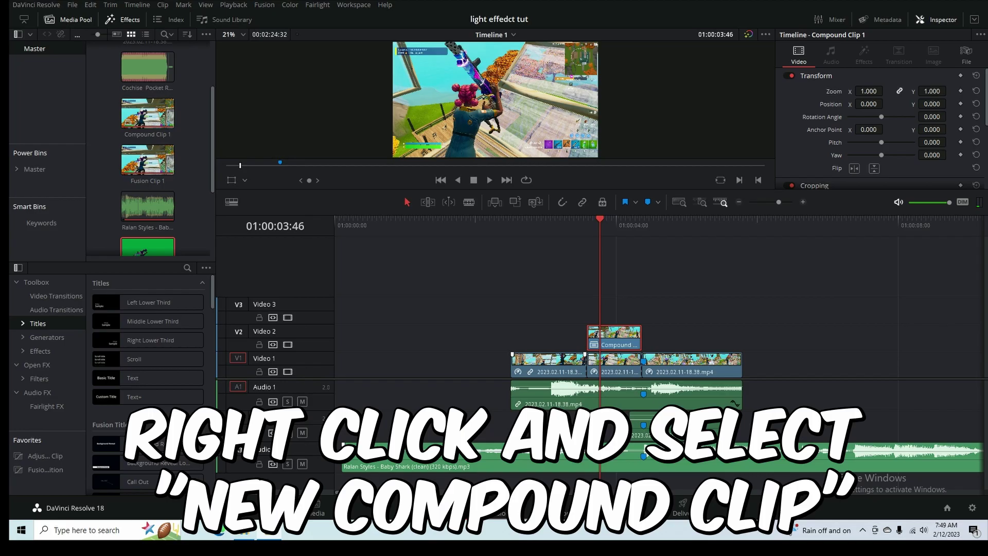
- Combine the compound clip and the slow-motion clip beneath it into a new Fusion clip and open it on the Fusion page
{"action": "left_click", "coordinate": [502, 517]}
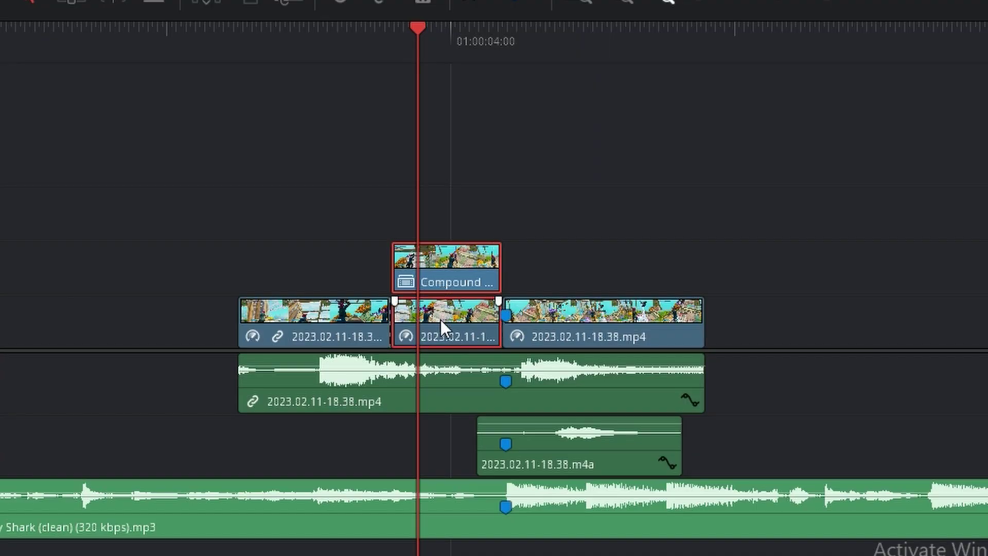
{"action": "right_click", "coordinate": [612, 364]}
{"action": "left_click", "coordinate": [520, 1]}
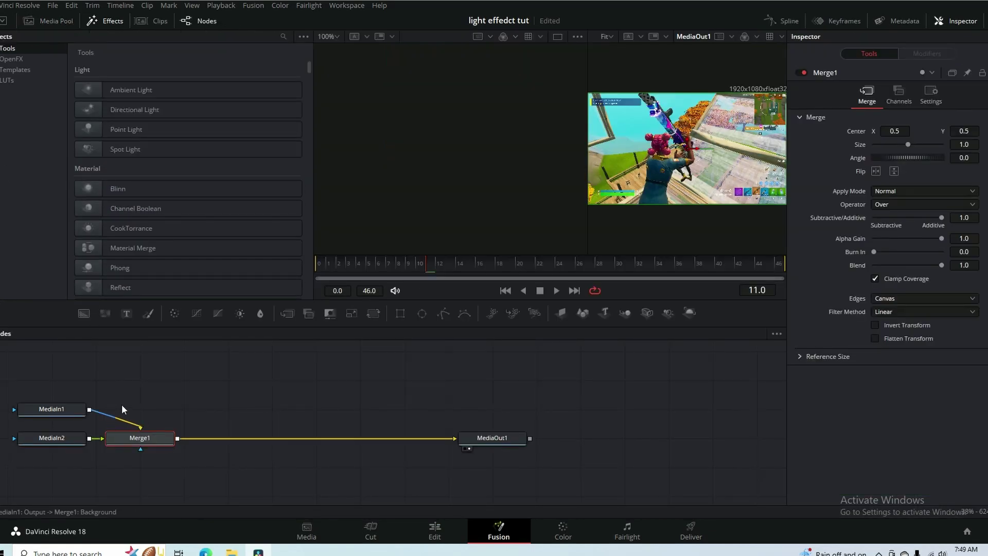
- Show MediaIn2 and MediaIn1 in the two viewers and arrange MediaIn2 above Merge1 and MediaIn1 beside it
{"action": "left_click_drag", "start_coordinate": [52, 451], "coordinate": [203, 469]}
{"action": "left_click", "coordinate": [175, 466]}
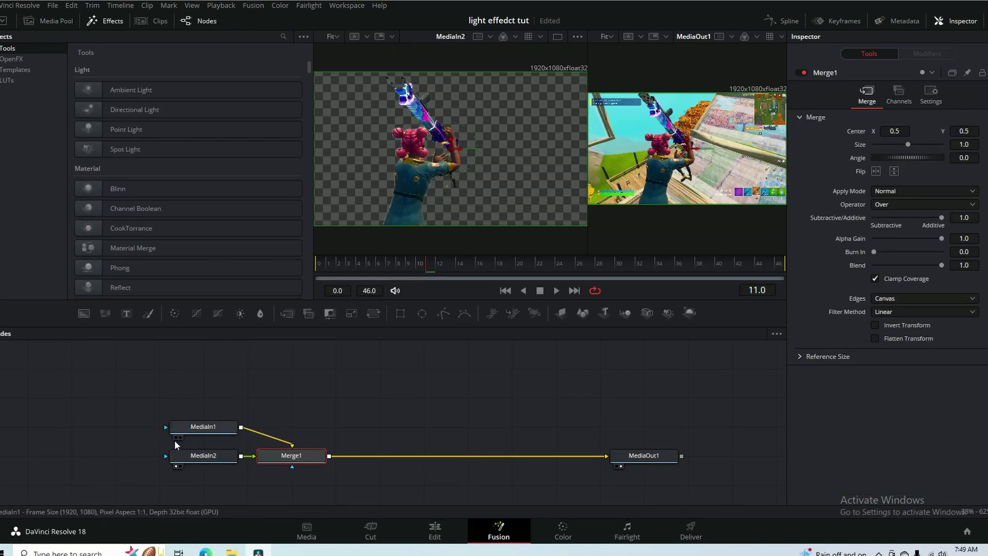
{"action": "left_click", "coordinate": [180, 437]}
{"action": "mouse_move", "coordinate": [219, 428]}
{"action": "left_mouse_down"}
{"action": "mouse_move", "coordinate": [367, 424]}
{"action": "mouse_move", "coordinate": [200, 514]}
{"action": "mouse_move", "coordinate": [218, 430]}
{"action": "left_mouse_up"}
{"action": "left_click_drag", "start_coordinate": [217, 456], "coordinate": [371, 375]}
{"action": "left_click_drag", "start_coordinate": [211, 428], "coordinate": [180, 474]}
{"action": "left_click_drag", "start_coordinate": [357, 374], "coordinate": [318, 353]}
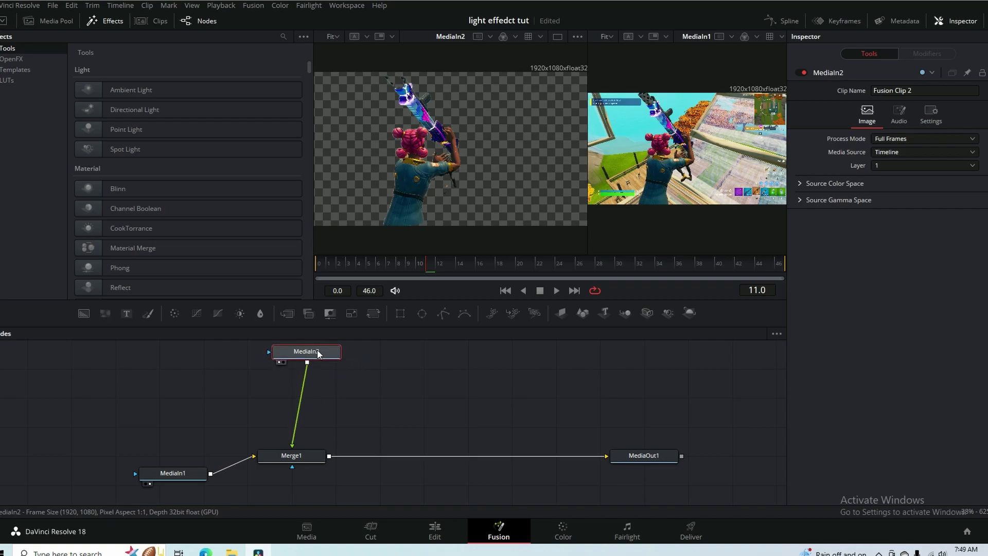
{"action": "left_click_drag", "start_coordinate": [434, 439], "coordinate": [535, 468]}
{"action": "left_click_drag", "start_coordinate": [545, 423], "coordinate": [505, 411]}
{"action": "left_click_drag", "start_coordinate": [573, 432], "coordinate": [532, 354]}
{"action": "left_click_drag", "start_coordinate": [437, 399], "coordinate": [544, 417]}
{"action": "key", "text": "shift+space"}
{"action": "type", "text": "bitmap"}
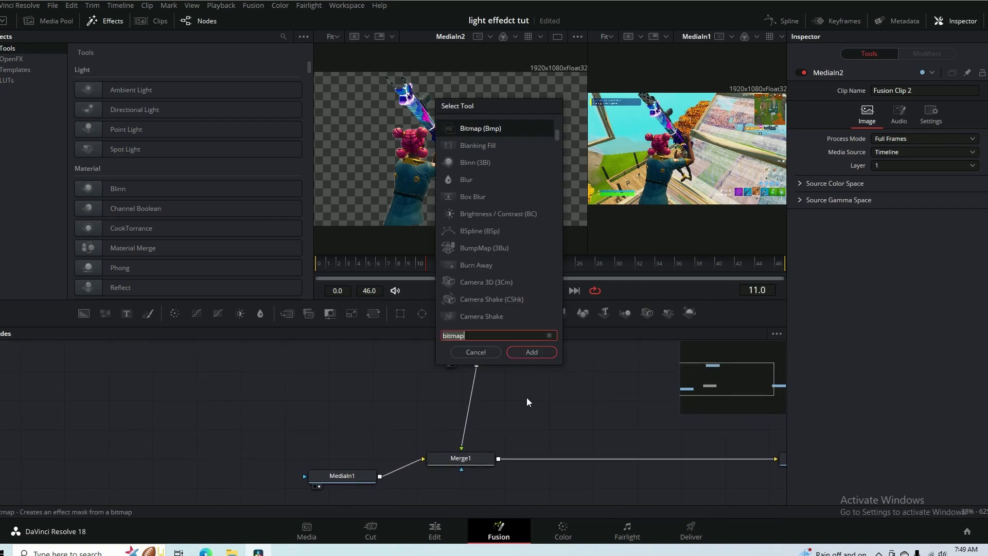
{"action": "key", "text": "Escape"}
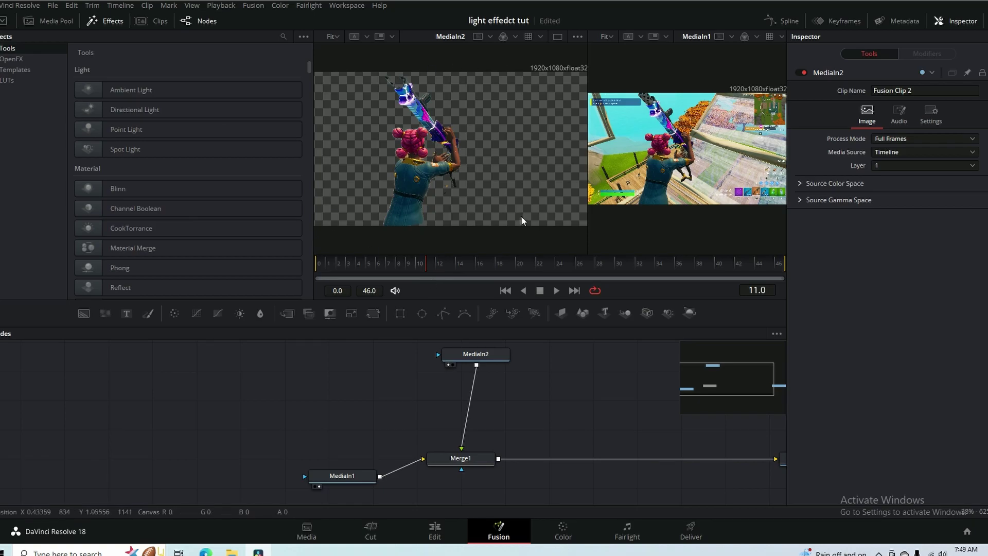
- Search the effect templates for "proto" and insert ProtoV2_Effect between MediaIn2 and Merge1
{"action": "left_click", "coordinate": [16, 59]}
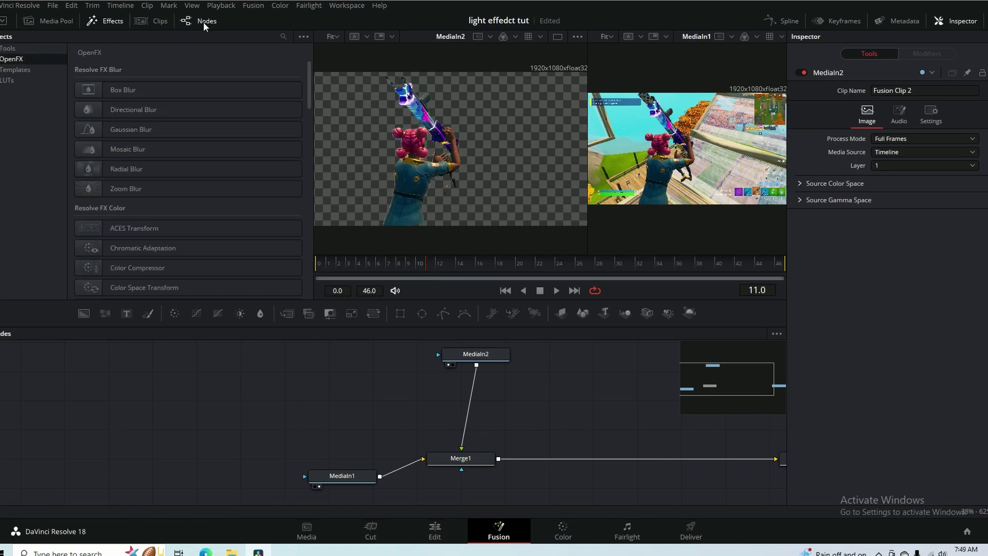
{"action": "left_click", "coordinate": [283, 36]}
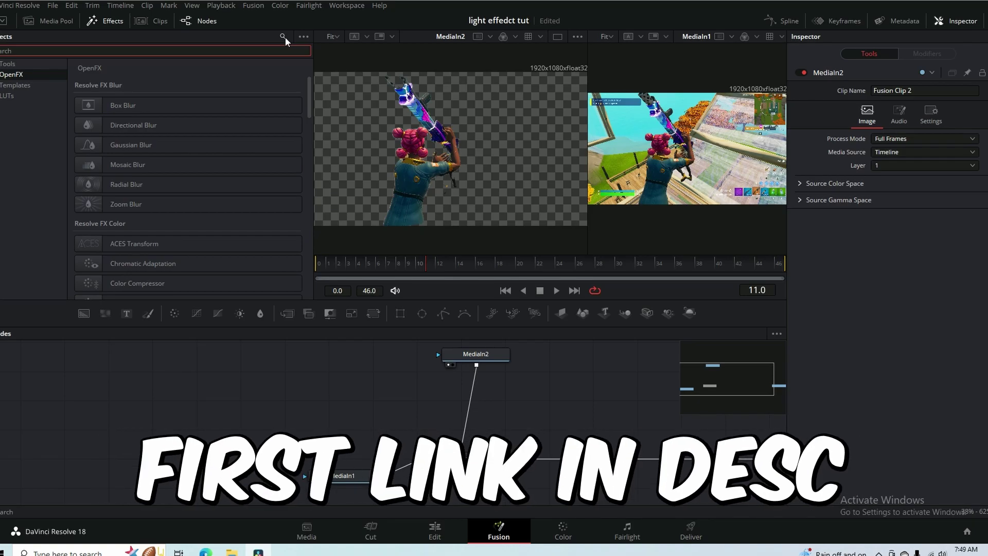
{"action": "type", "text": "glo"}
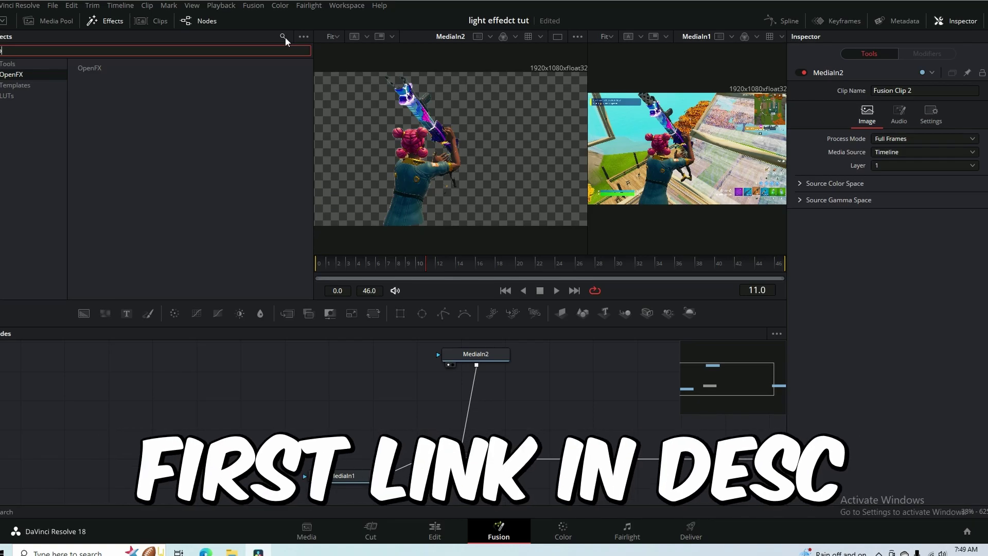
{"action": "type", "text": "oto"}
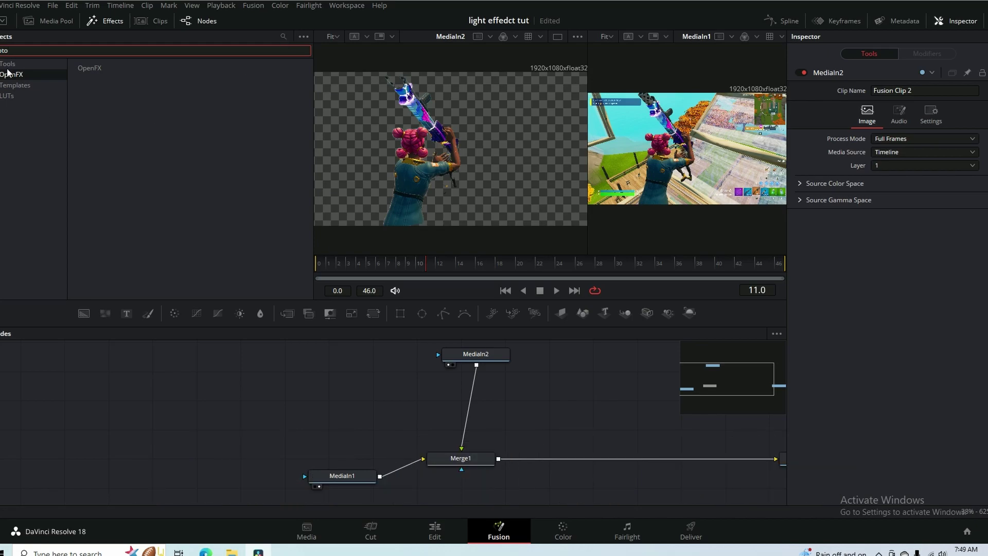
{"action": "left_click", "coordinate": [13, 85]}
{"action": "left_click_drag", "start_coordinate": [154, 119], "coordinate": [418, 222]}
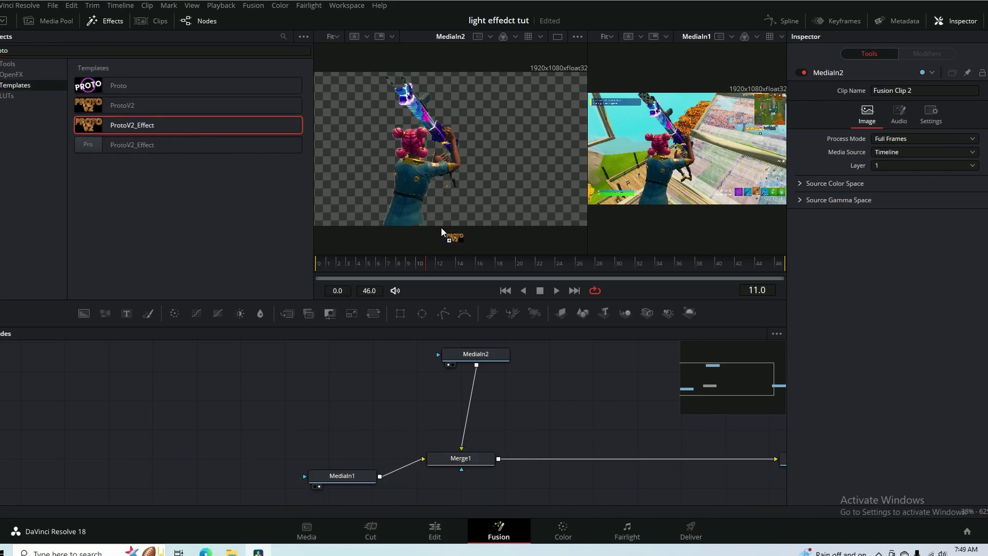
{"action": "left_click_drag", "start_coordinate": [533, 388], "coordinate": [493, 413]}
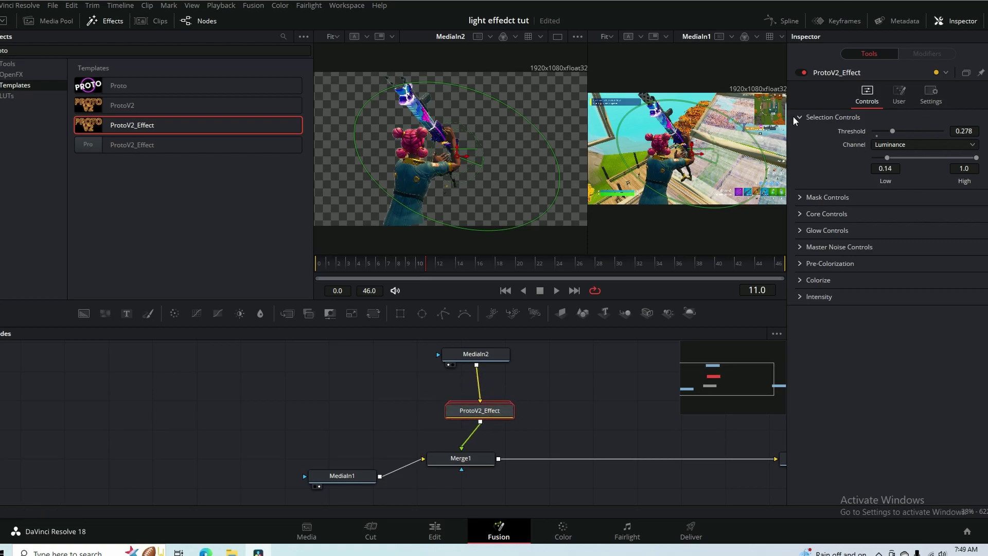
- Set the ProtoV2_Effect mask to about 0.046 wide, 0.029 high, soft edge 0.2, centred at about 0.176, 0.729, and preview the effect
{"action": "left_click", "coordinate": [800, 198]}
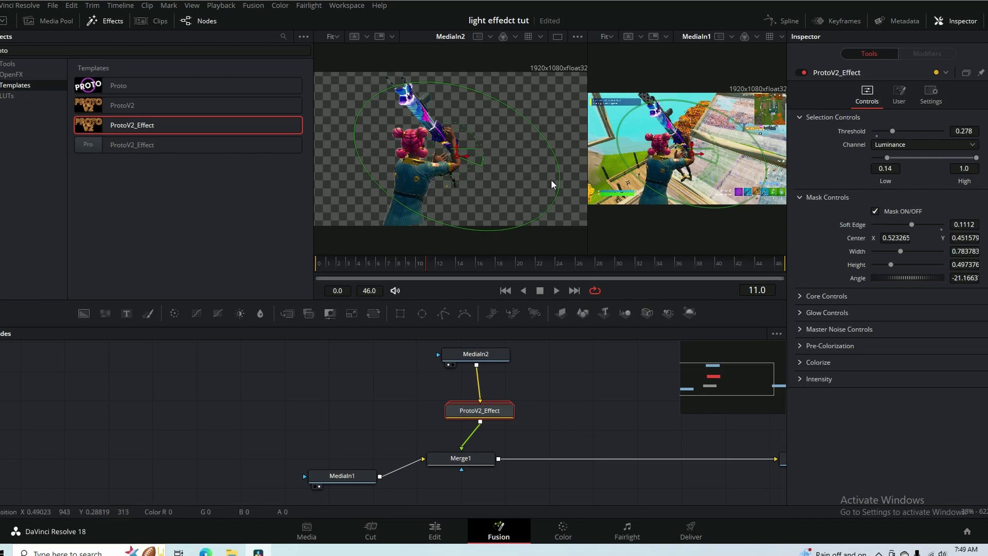
{"action": "left_click_drag", "start_coordinate": [648, 190], "coordinate": [696, 161]}
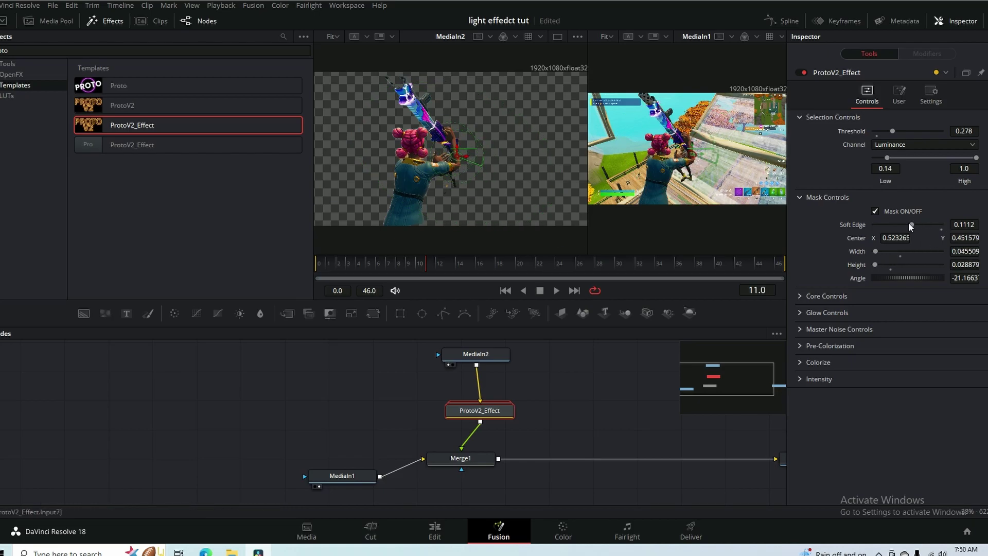
{"action": "left_click_drag", "start_coordinate": [456, 158], "coordinate": [362, 122]}
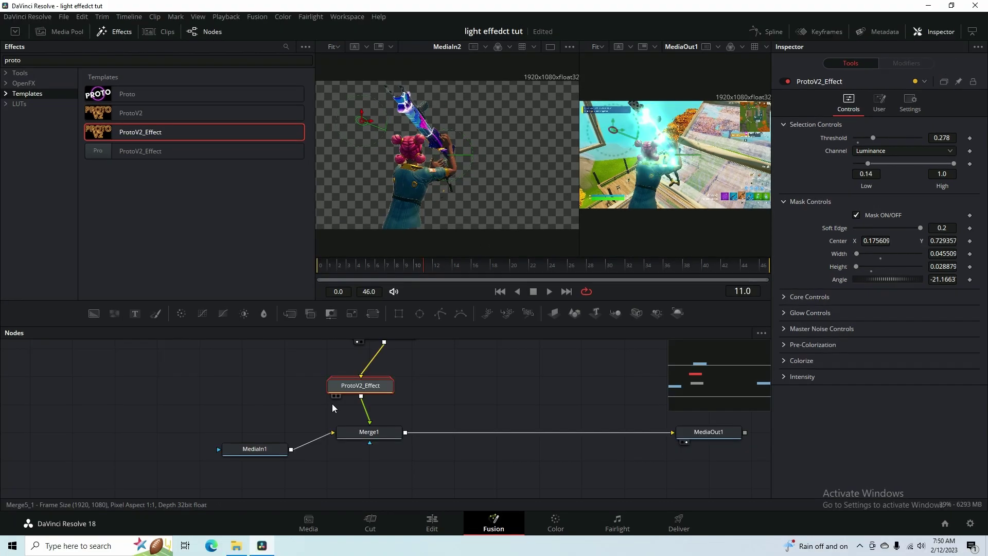
{"action": "left_click", "coordinate": [334, 397]}
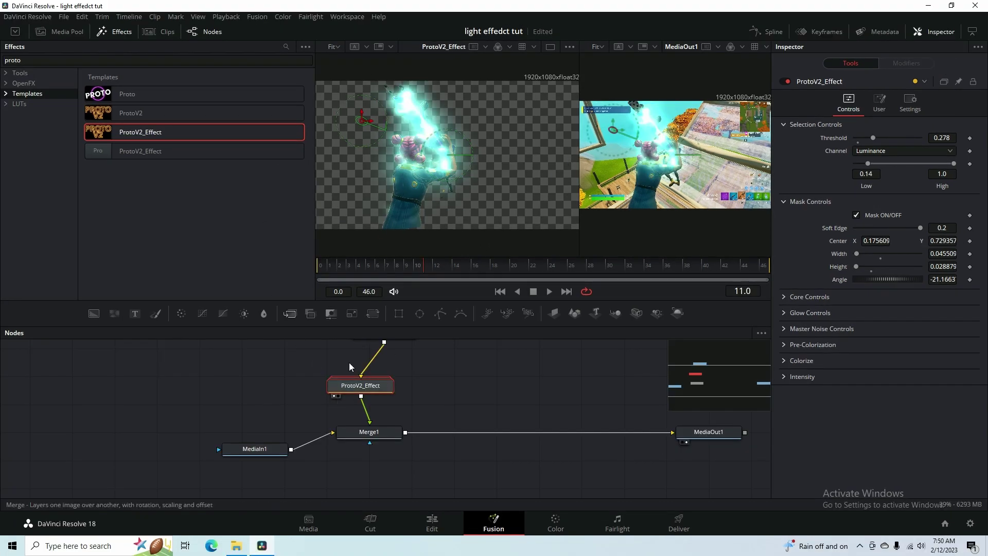
{"action": "left_click_drag", "start_coordinate": [593, 351], "coordinate": [552, 378]}
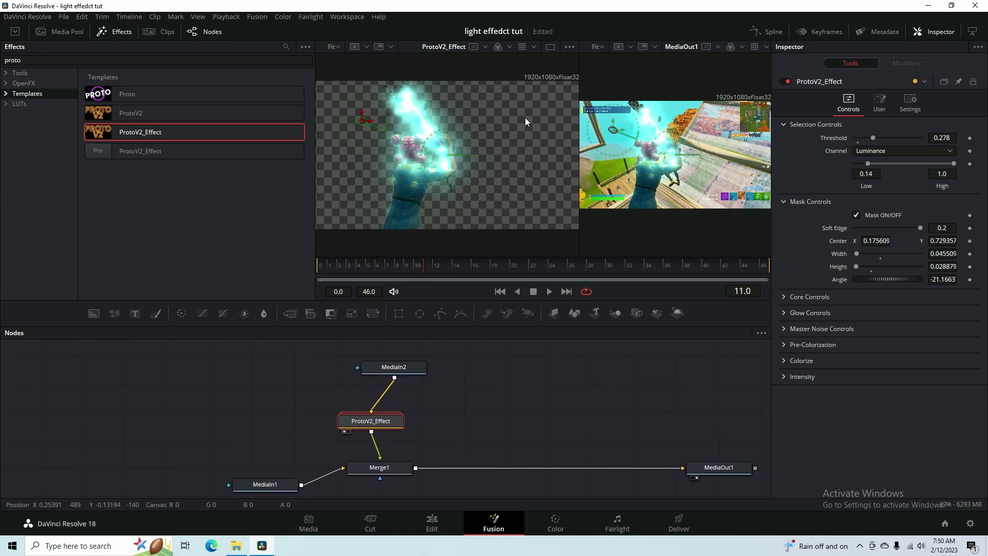
- Try the Electro, Wanda, Plasma, Patronus, Lava and Simple presets of ProtoV2_Effect on frame 10
{"action": "left_click_drag", "start_coordinate": [410, 270], "coordinate": [366, 274]}
{"action": "left_click_drag", "start_coordinate": [387, 275], "coordinate": [417, 273]}
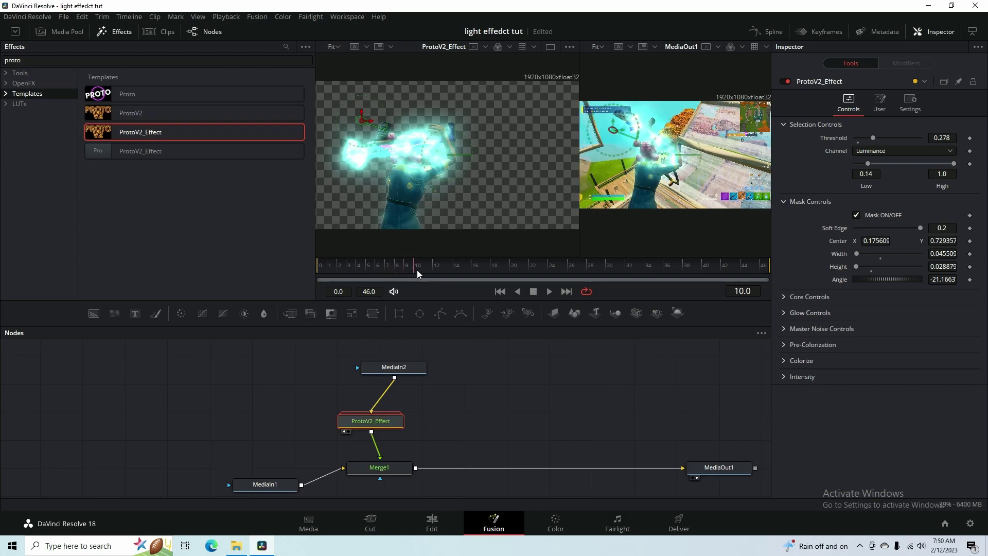
{"action": "left_click", "coordinate": [879, 103]}
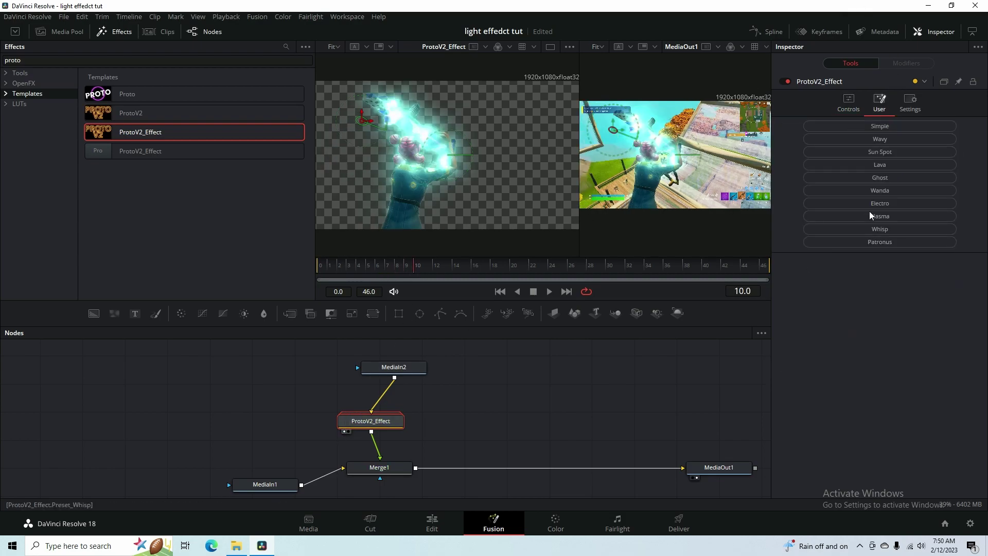
{"action": "left_click", "coordinate": [885, 202]}
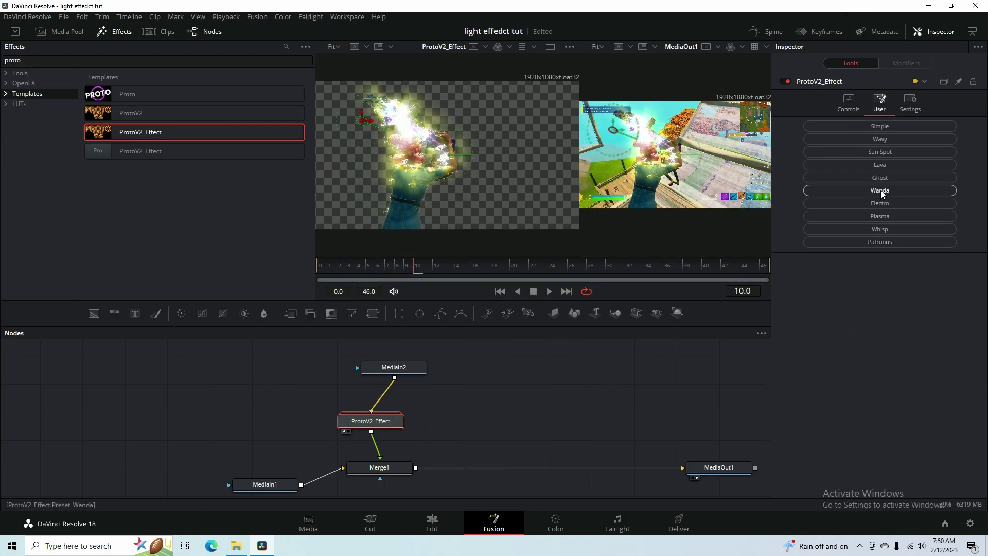
{"action": "left_click", "coordinate": [881, 192]}
{"action": "left_click", "coordinate": [876, 211]}
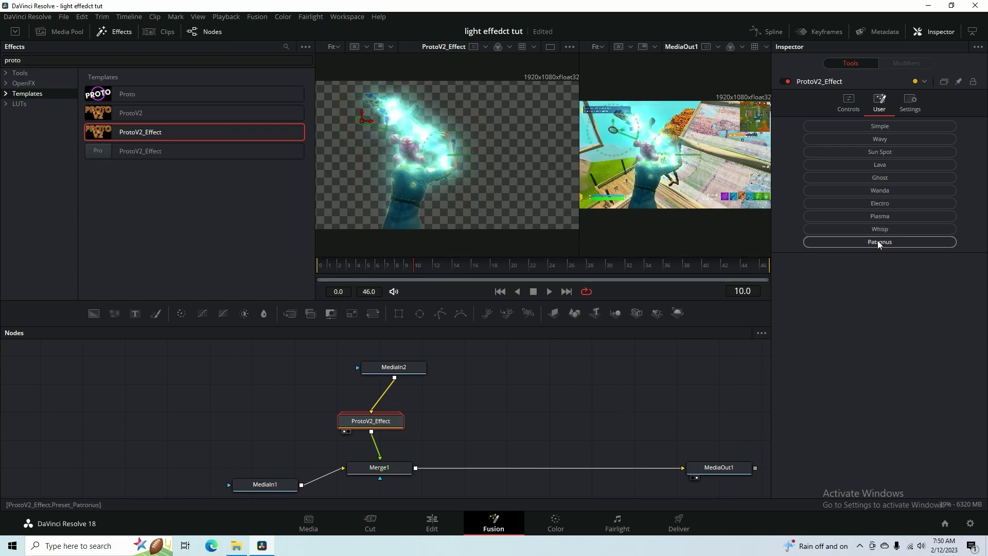
{"action": "left_click", "coordinate": [878, 241]}
{"action": "left_click", "coordinate": [878, 206]}
{"action": "left_click", "coordinate": [877, 164]}
{"action": "left_click", "coordinate": [868, 127]}
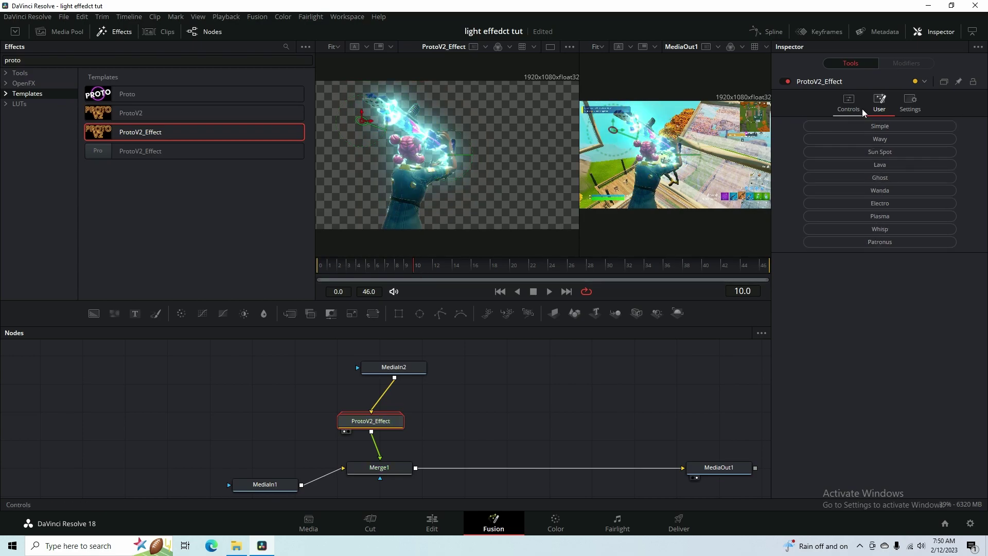
- Try the Wavy, Lava, Sun Spot and Whisp presets of ProtoV2_Effect on the keyed character
{"action": "left_click", "coordinate": [856, 105]}
{"action": "left_click", "coordinate": [877, 103]}
{"action": "left_click", "coordinate": [870, 140]}
{"action": "left_click", "coordinate": [875, 166]}
{"action": "left_click", "coordinate": [881, 153]}
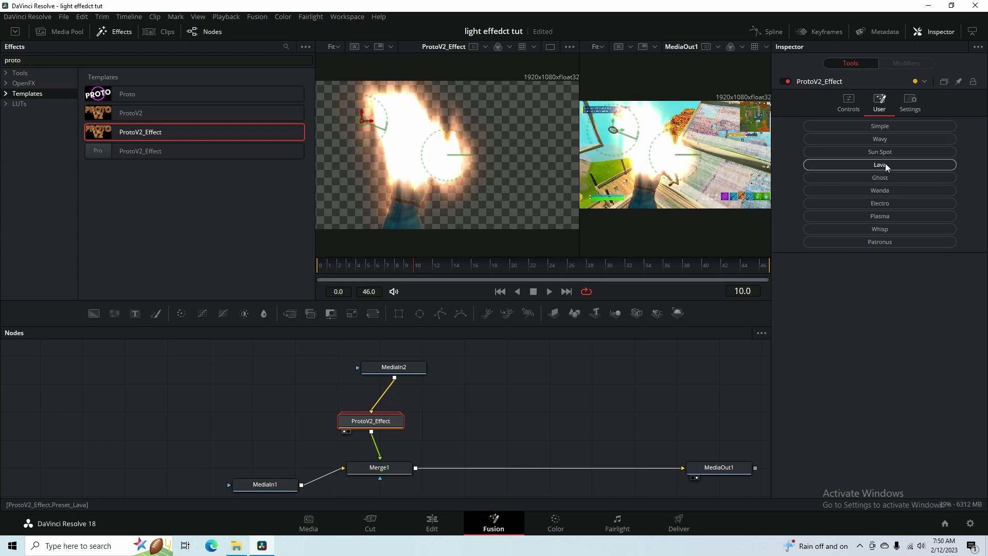
{"action": "left_click", "coordinate": [888, 138]}
{"action": "left_click", "coordinate": [827, 229]}
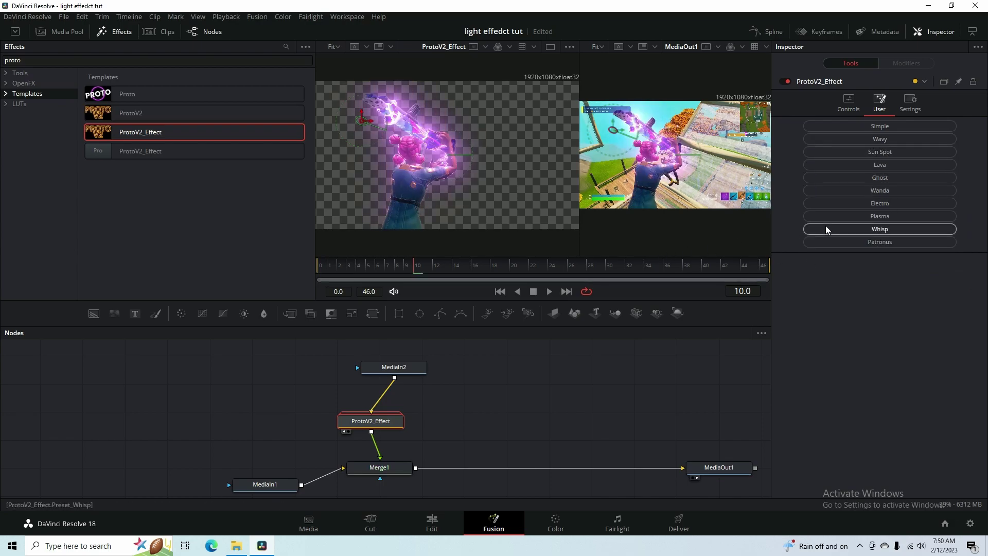
- Compare the Electro and Whisp presets, apply Electro to ProtoV2_Effect and preview it on frame 9
{"action": "left_click", "coordinate": [844, 205]}
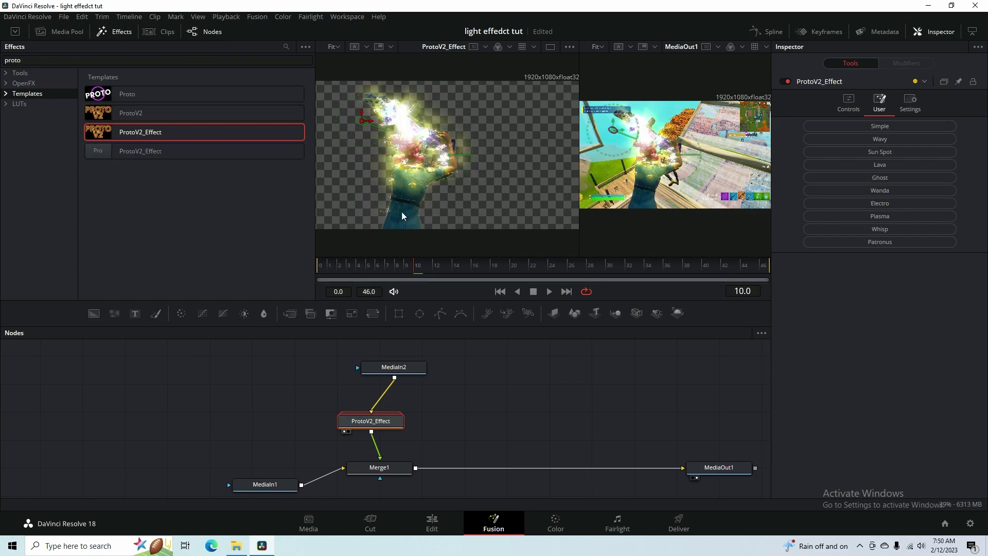
{"action": "left_click", "coordinate": [891, 227]}
{"action": "left_click", "coordinate": [850, 205]}
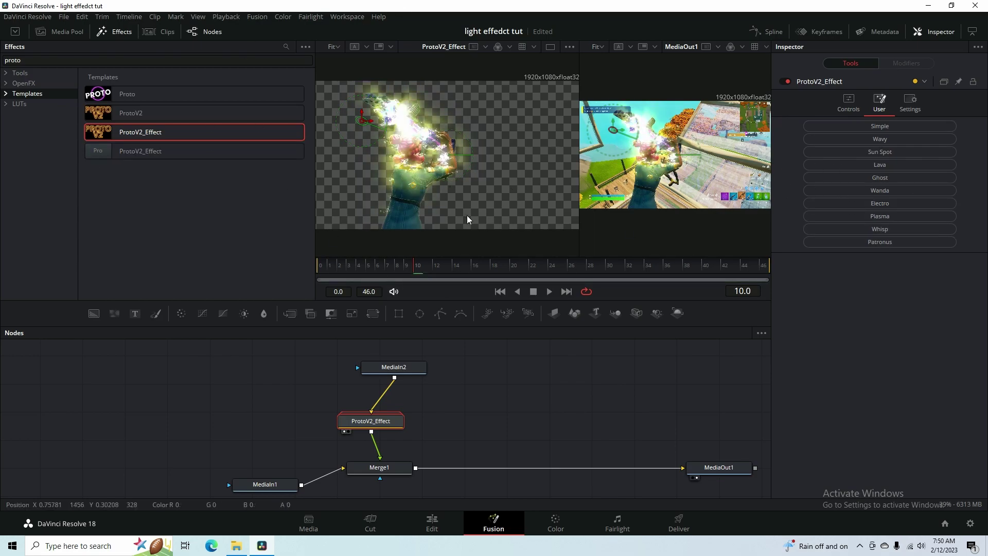
{"action": "left_click", "coordinate": [405, 265]}
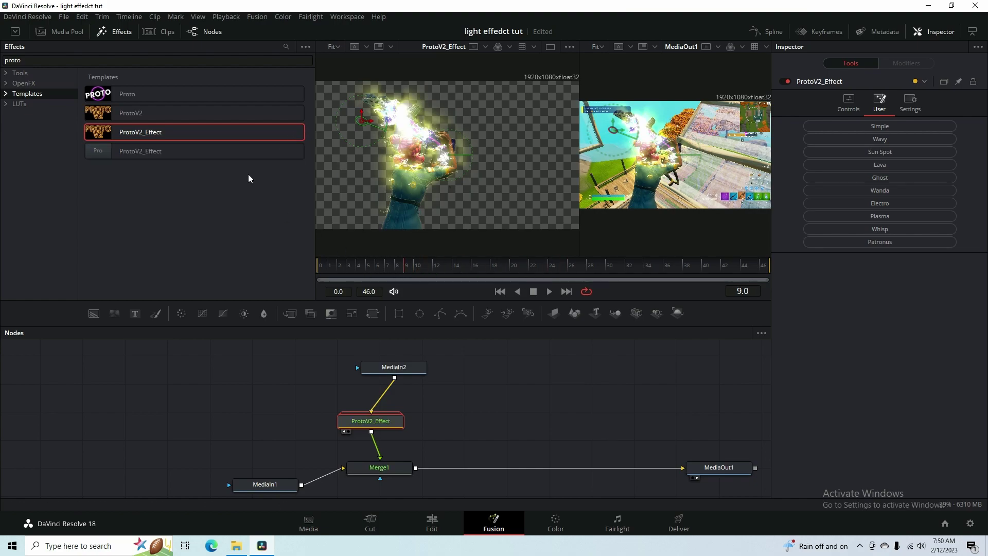
- Set the playback render cache mode to None
{"action": "left_click", "coordinate": [175, 16]}
{"action": "left_click", "coordinate": [145, 3]}
{"action": "left_click", "coordinate": [251, 17]}
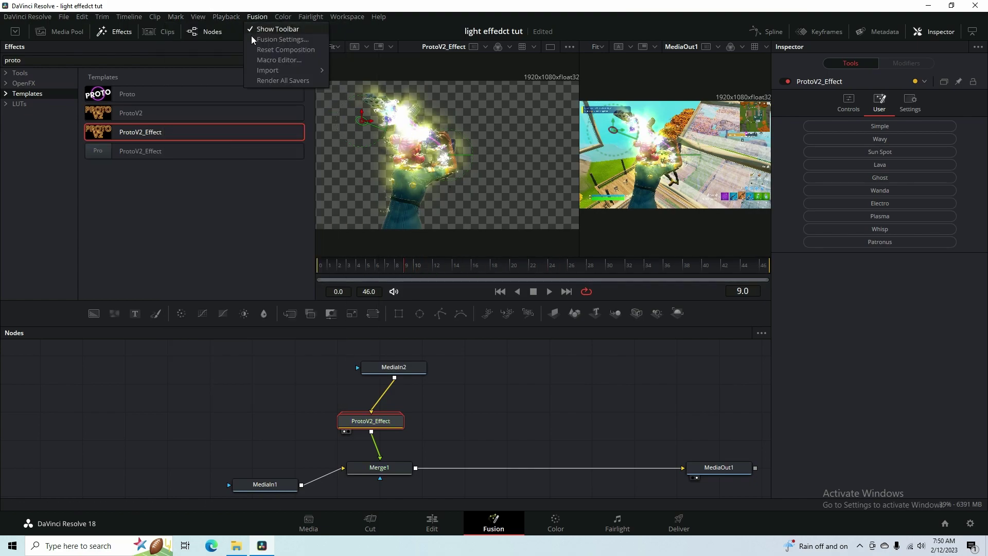
{"action": "left_click", "coordinate": [228, 16]}
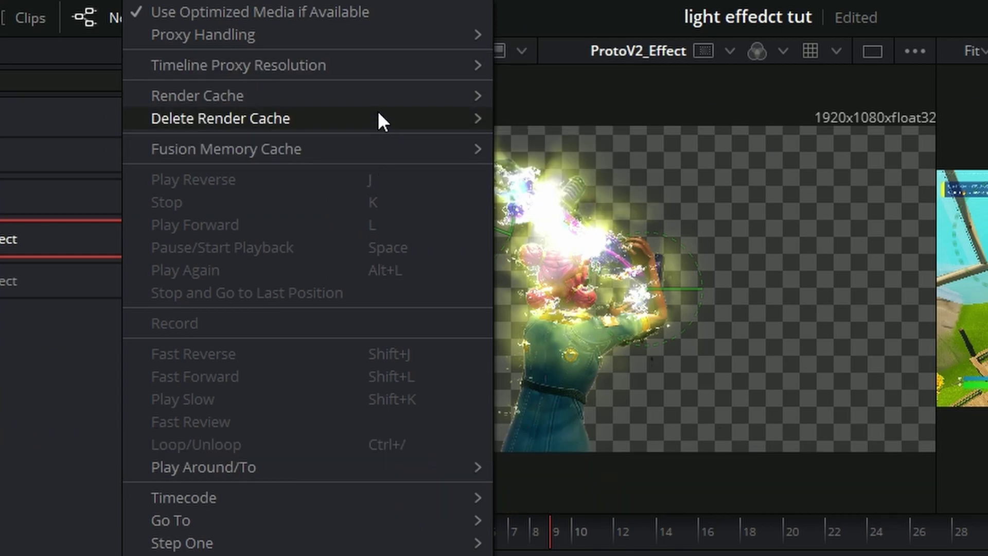
{"action": "mouse_move", "coordinate": [384, 90]}
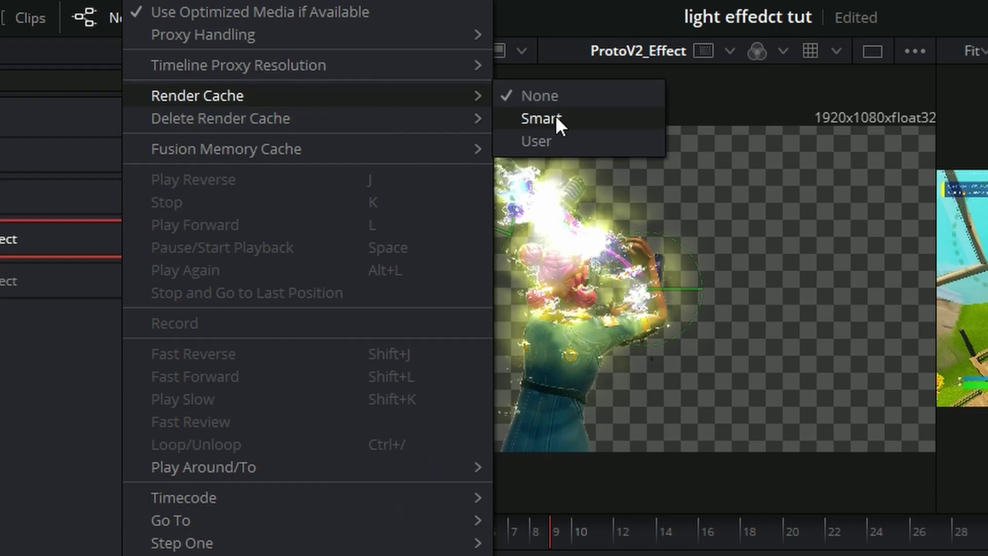
{"action": "left_click", "coordinate": [570, 94]}
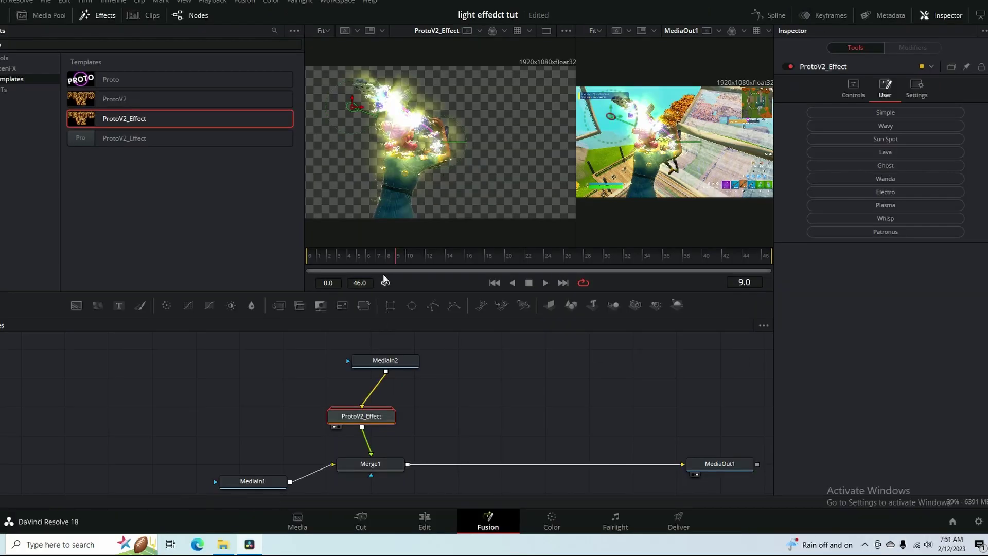
- Check the effect in the timeline on the Edit page and return to the clip's Fusion composition
{"action": "left_click_drag", "start_coordinate": [358, 253], "coordinate": [327, 252]}
{"action": "left_click_drag", "start_coordinate": [506, 408], "coordinate": [556, 397]}
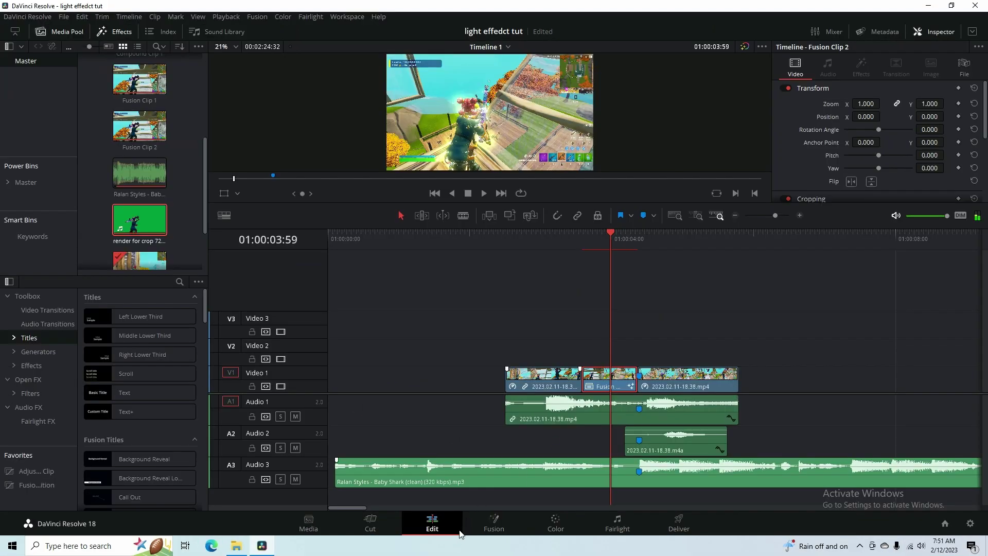
{"action": "left_click", "coordinate": [462, 531]}
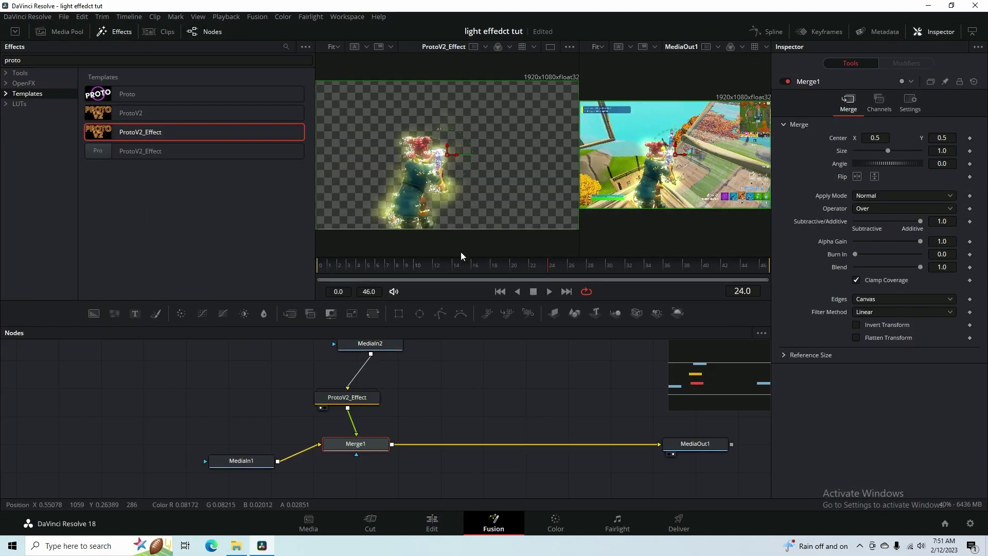
- Add a Color Corrector node between MediaIn1 and Merge1, with MediaIn1 shown in the viewer and the effects library hidden
{"action": "key", "text": "shift+space"}
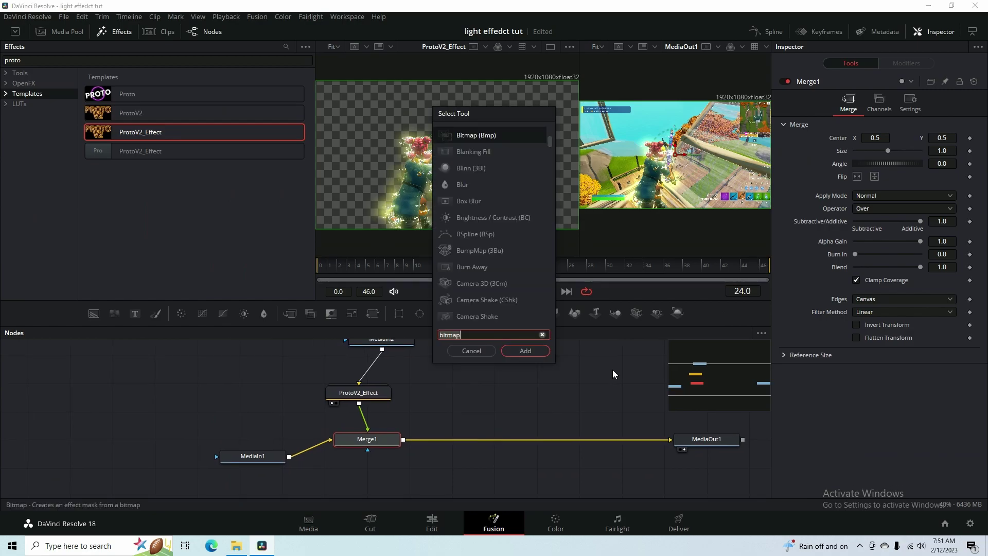
{"action": "type", "text": "color corre"}
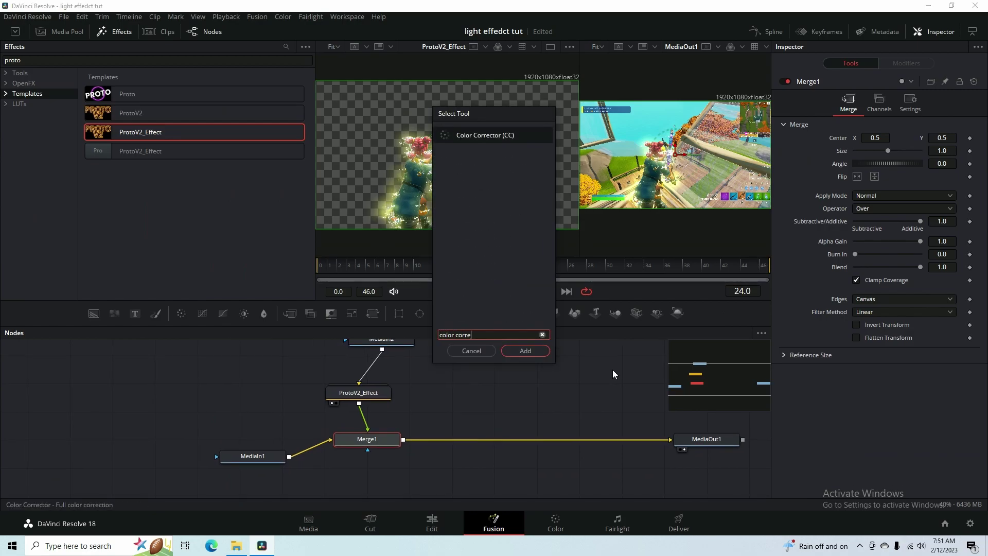
{"action": "key", "text": "Return"}
{"action": "left_click_drag", "start_coordinate": [428, 440], "coordinate": [118, 450]}
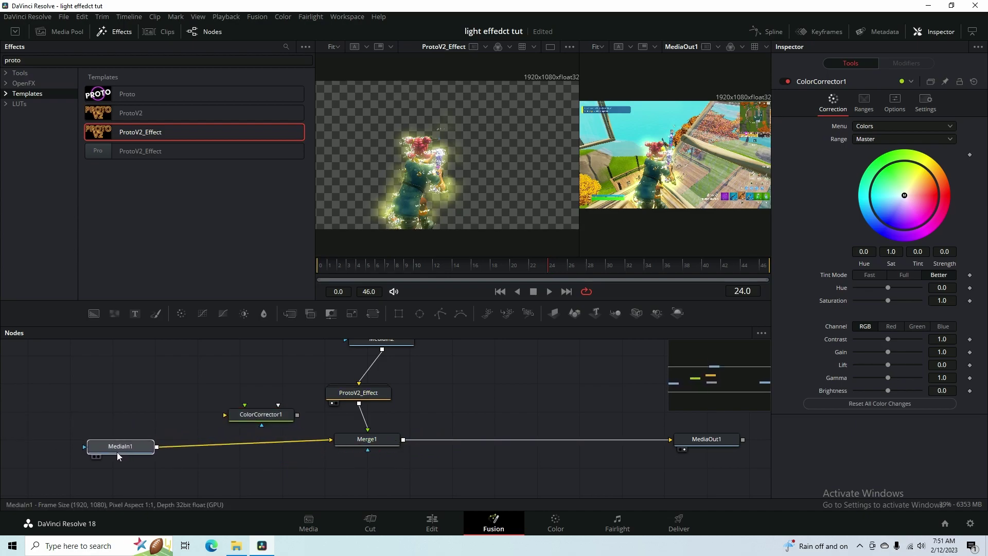
{"action": "left_click", "coordinate": [93, 457]}
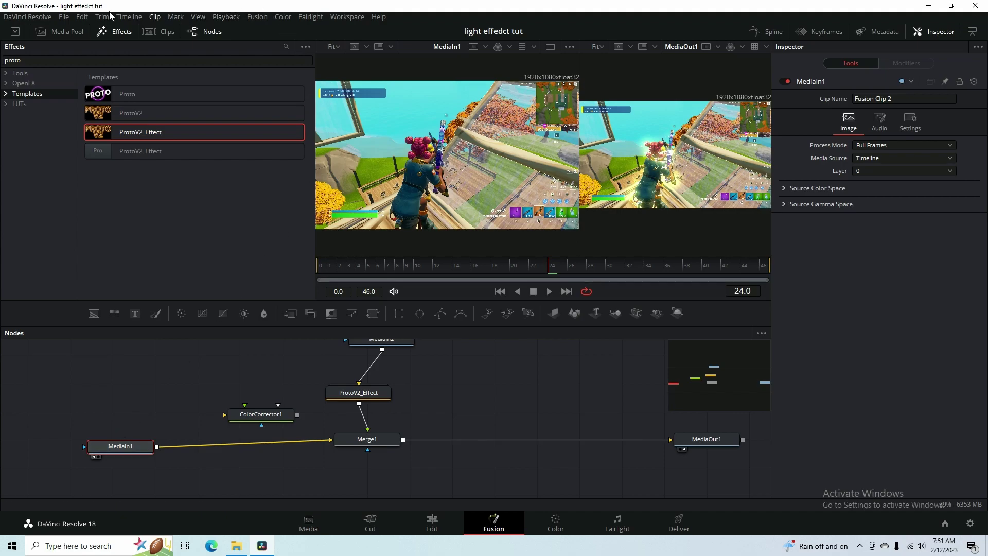
{"action": "left_click", "coordinate": [119, 32]}
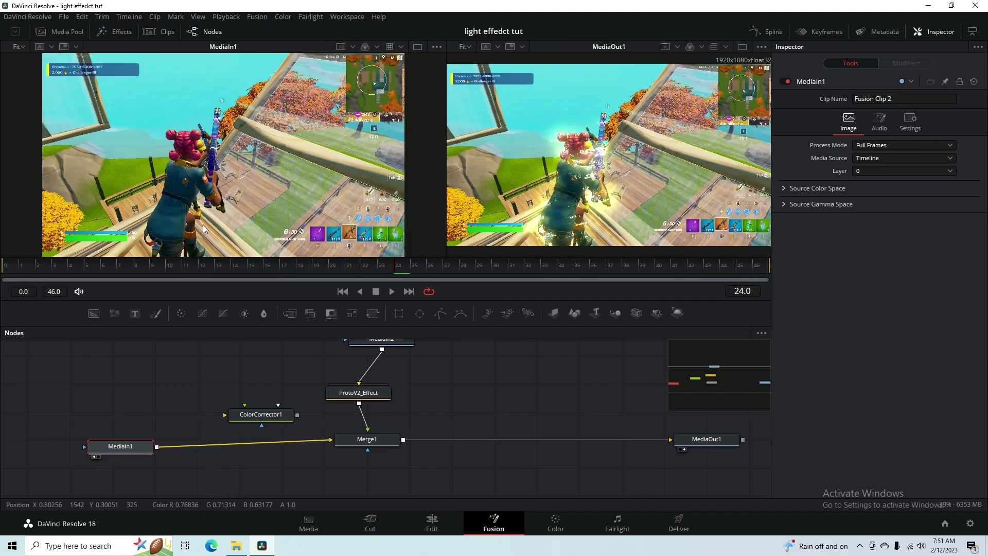
{"action": "left_click_drag", "start_coordinate": [261, 418], "coordinate": [256, 458]}
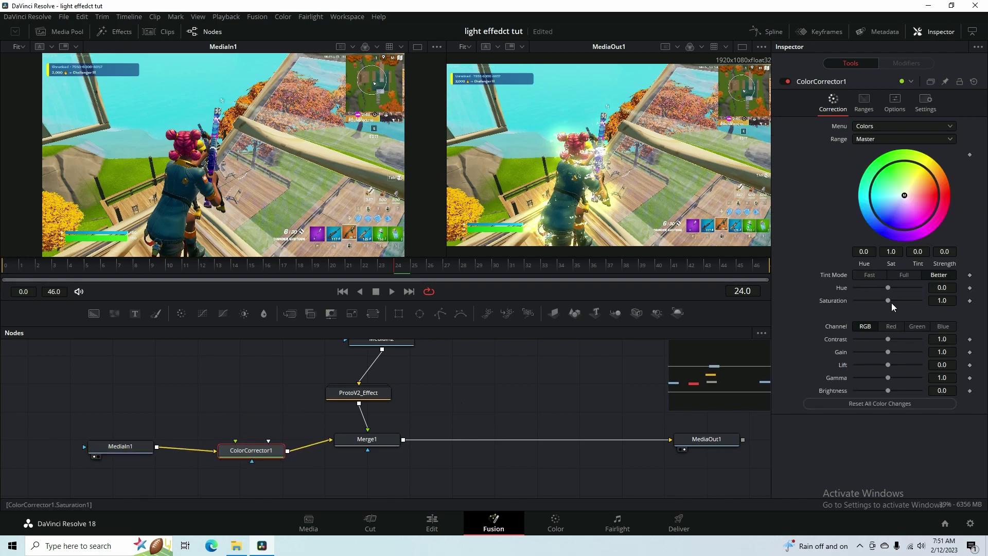
- Set ColorCorrector1's saturation to 0.33 and brightness to -0.48, and preview the darkened background on the Edit page
{"action": "left_click_drag", "start_coordinate": [890, 299], "coordinate": [865, 297]}
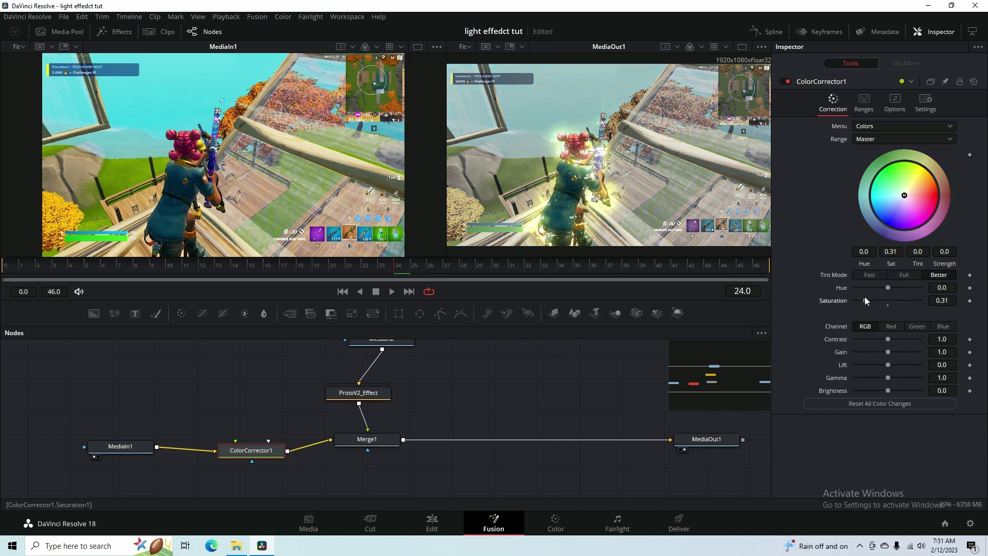
{"action": "left_click_drag", "start_coordinate": [889, 390], "coordinate": [873, 378]}
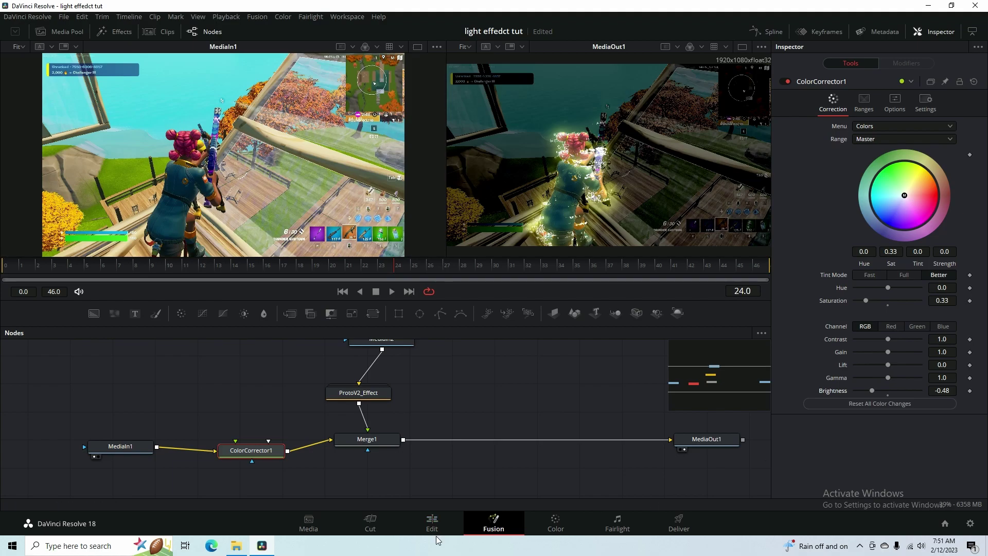
{"action": "left_click", "coordinate": [432, 523]}
{"action": "left_click_drag", "start_coordinate": [623, 230], "coordinate": [602, 260]}
{"action": "left_click_drag", "start_coordinate": [514, 228], "coordinate": [508, 361]}
{"action": "mouse_move", "coordinate": [604, 369]}
{"action": "left_mouse_down"}
{"action": "mouse_move", "coordinate": [590, 366]}
{"action": "mouse_move", "coordinate": [659, 351]}
{"action": "mouse_move", "coordinate": [608, 376]}
{"action": "left_mouse_up"}
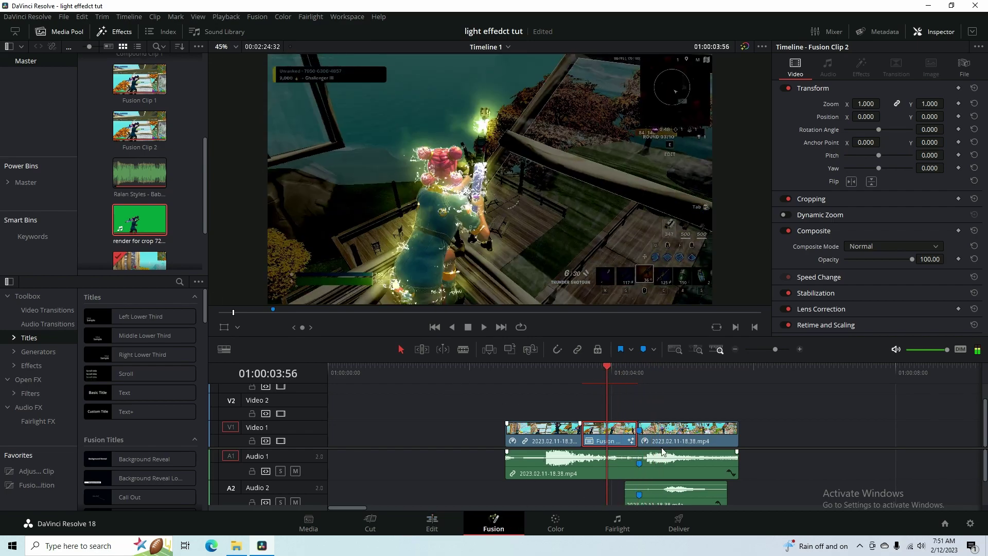
- Reopen the clip on the Fusion page and keyframe the Colorize color of ProtoV2_Effect at frame 0
{"action": "left_click", "coordinate": [494, 522]}
{"action": "left_click", "coordinate": [384, 394]}
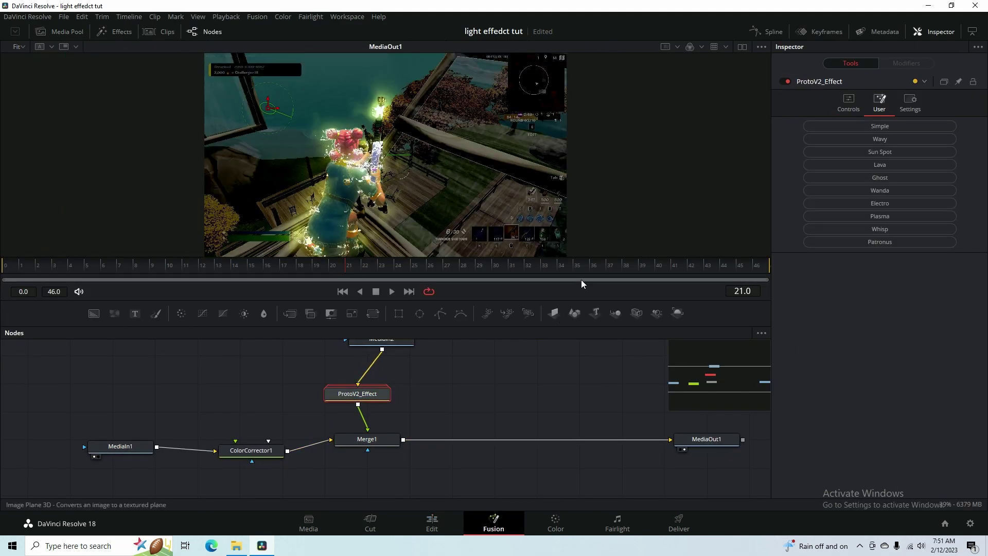
{"action": "left_click", "coordinate": [850, 114]}
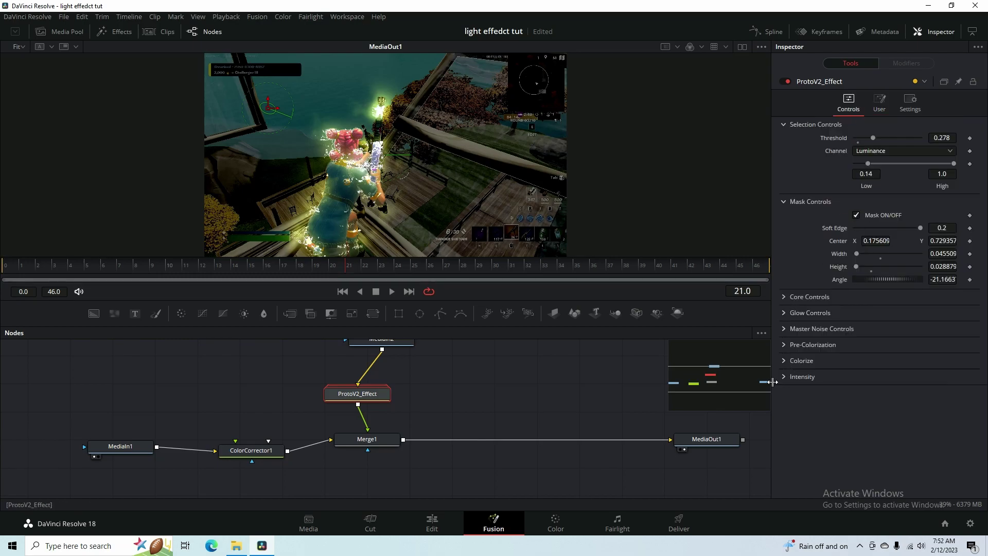
{"action": "left_click", "coordinate": [789, 360]}
{"action": "left_click", "coordinate": [12, 268]}
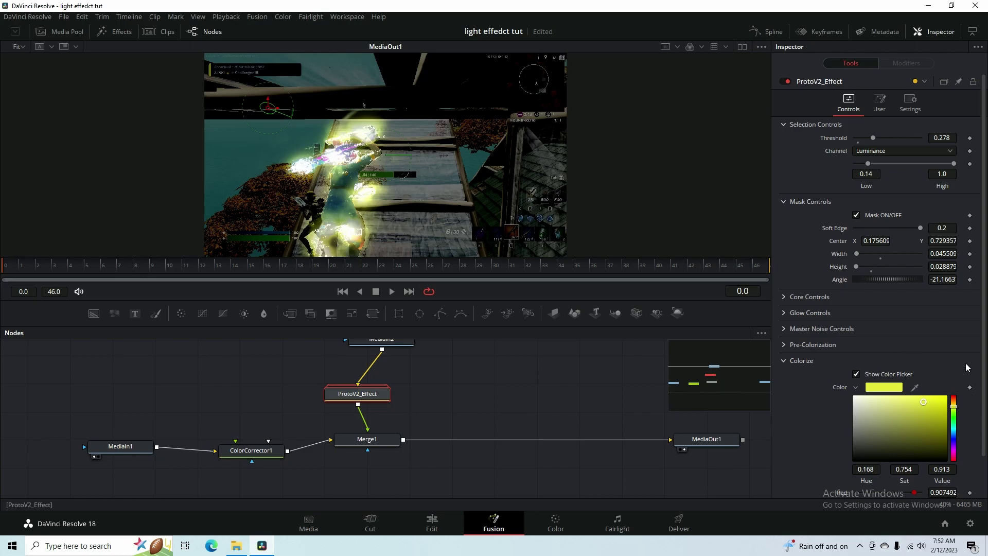
{"action": "left_click", "coordinate": [970, 387]}
- Enlarge the viewer and keyframe the Colorize color of ProtoV2_Effect to blue, hue 0.672, at frame 23
{"action": "left_click_drag", "start_coordinate": [158, 255], "coordinate": [158, 267]}
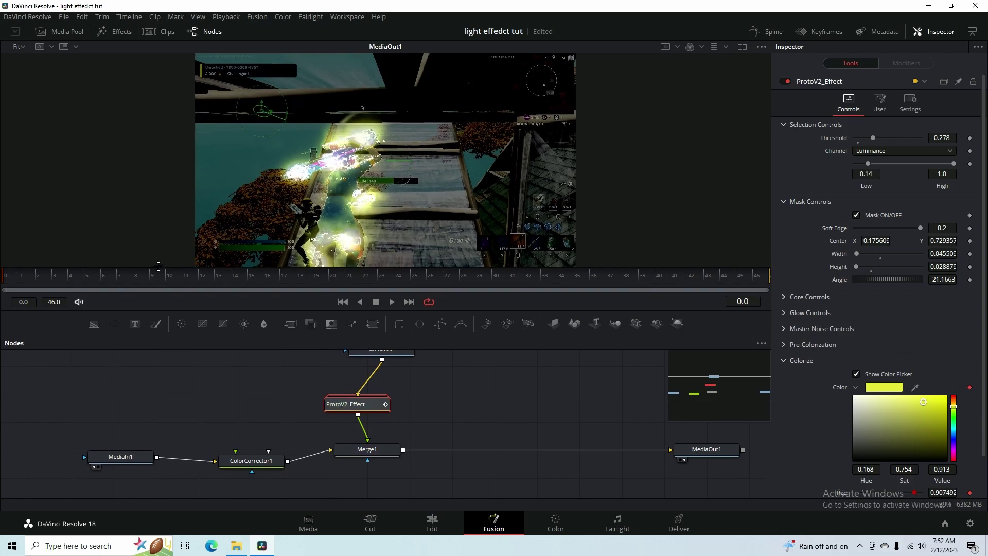
{"action": "left_click", "coordinate": [103, 277]}
{"action": "left_click_drag", "start_coordinate": [328, 281], "coordinate": [383, 281]}
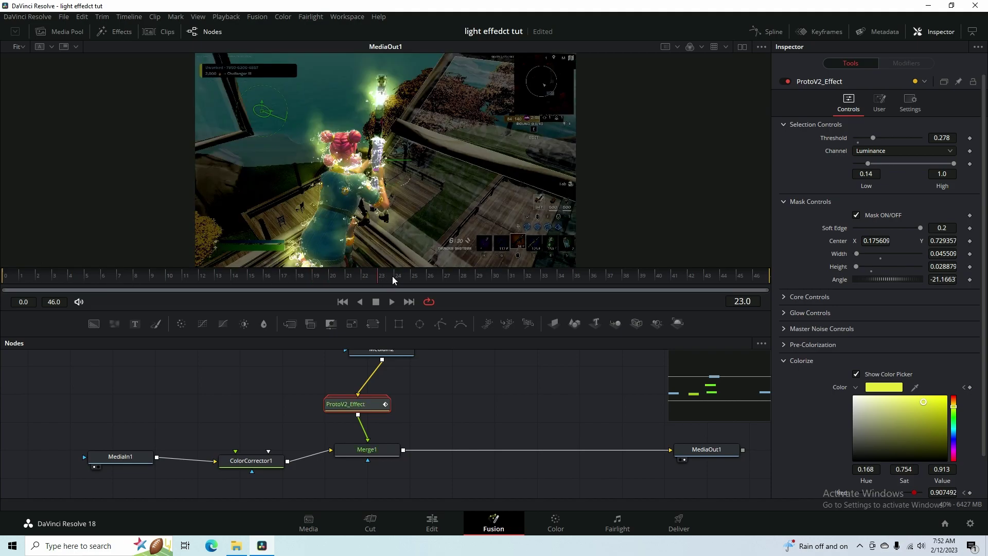
{"action": "left_click_drag", "start_coordinate": [955, 408], "coordinate": [956, 443]}
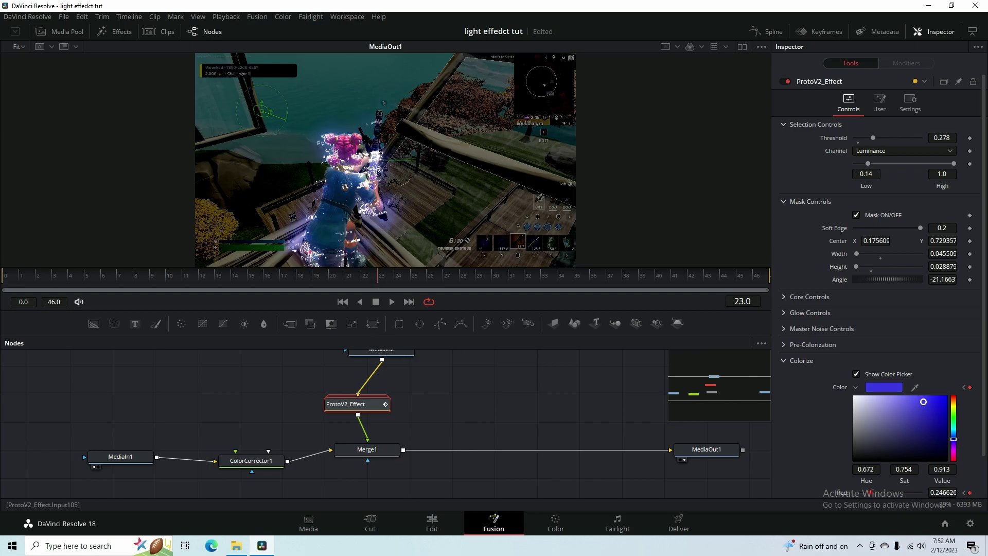
- Keyframe the Colorize hue of ProtoV2_Effect to 0.4 (green) at frame 7 and 0.816 (magenta) at frame 39
{"action": "left_click_drag", "start_coordinate": [377, 281], "coordinate": [117, 299]}
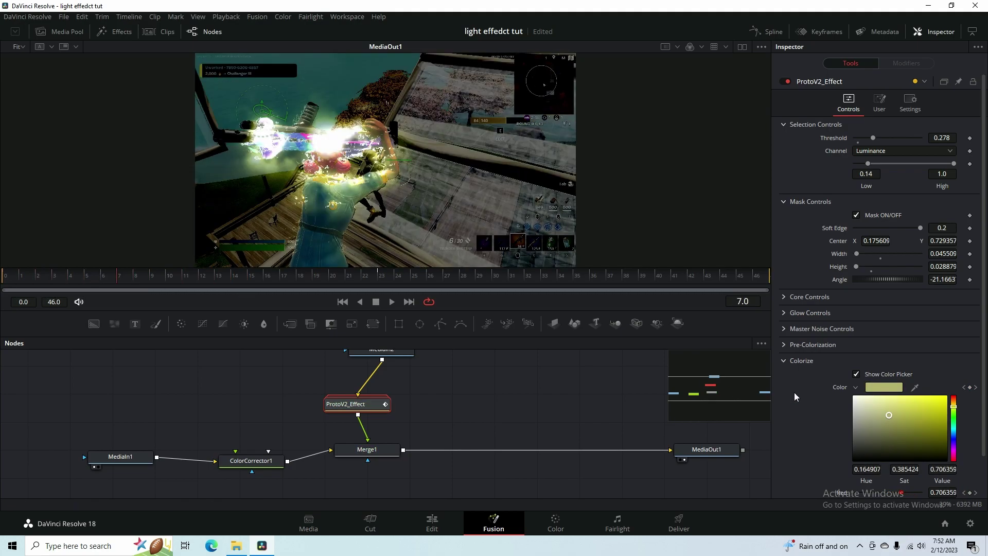
{"action": "left_click_drag", "start_coordinate": [958, 407], "coordinate": [957, 424]}
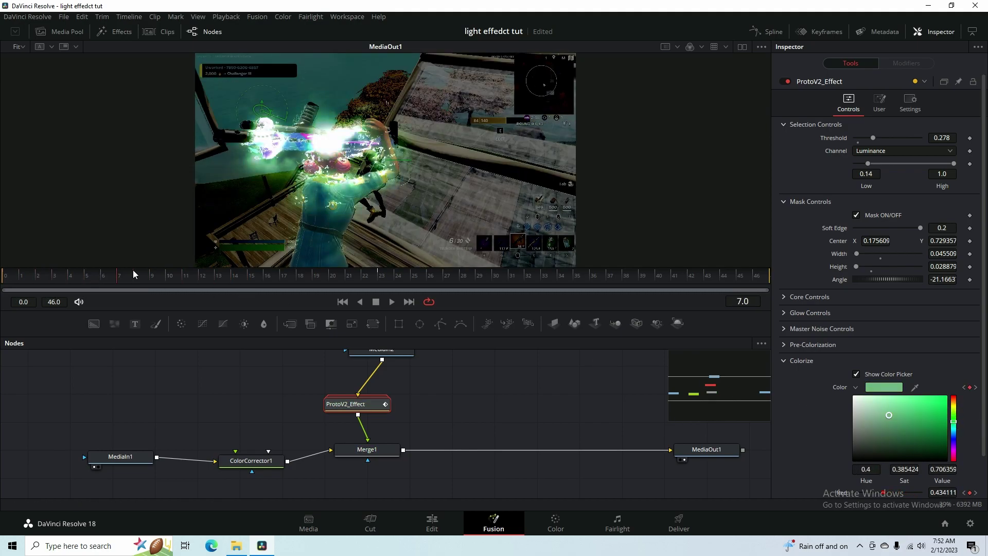
{"action": "left_click_drag", "start_coordinate": [97, 277], "coordinate": [650, 292]}
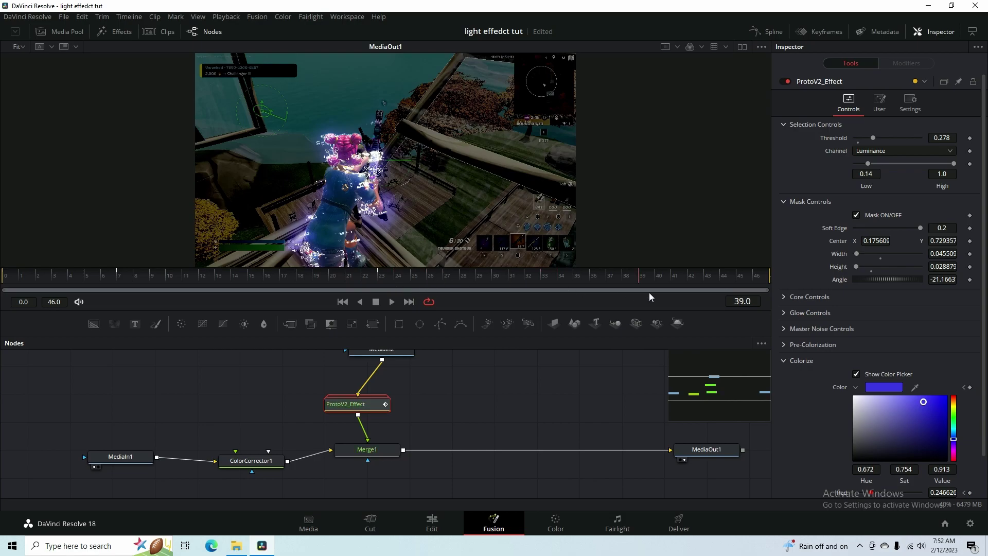
{"action": "left_click", "coordinate": [956, 450]}
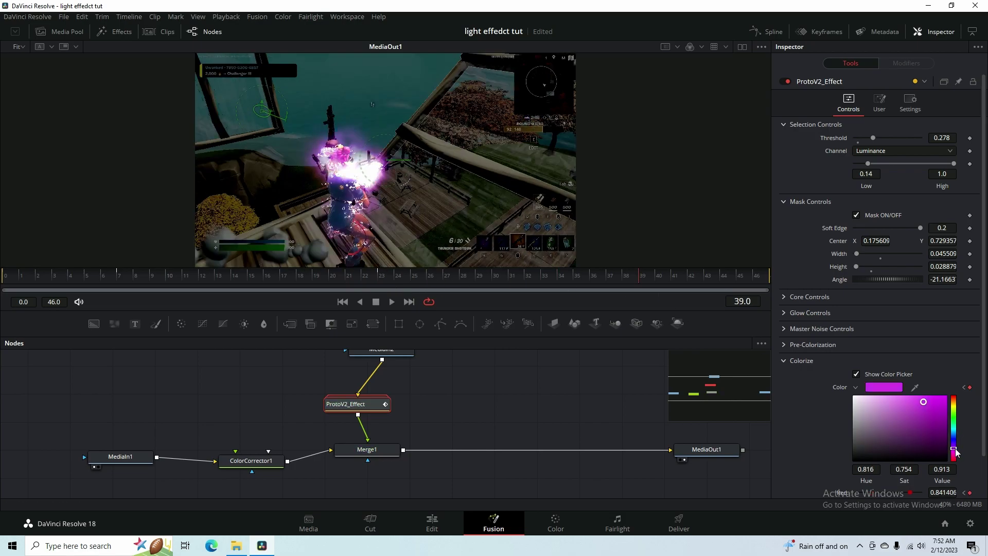
- Keyframe the Colorize hue of ProtoV2_Effect to the end of its range at frame 46 and scrub through the color changes
{"action": "left_click_drag", "start_coordinate": [677, 278], "coordinate": [776, 283]}
{"action": "left_click_drag", "start_coordinate": [950, 450], "coordinate": [962, 464]}
{"action": "left_click_drag", "start_coordinate": [742, 288], "coordinate": [215, 289]}
{"action": "left_click_drag", "start_coordinate": [627, 375], "coordinate": [603, 397]}
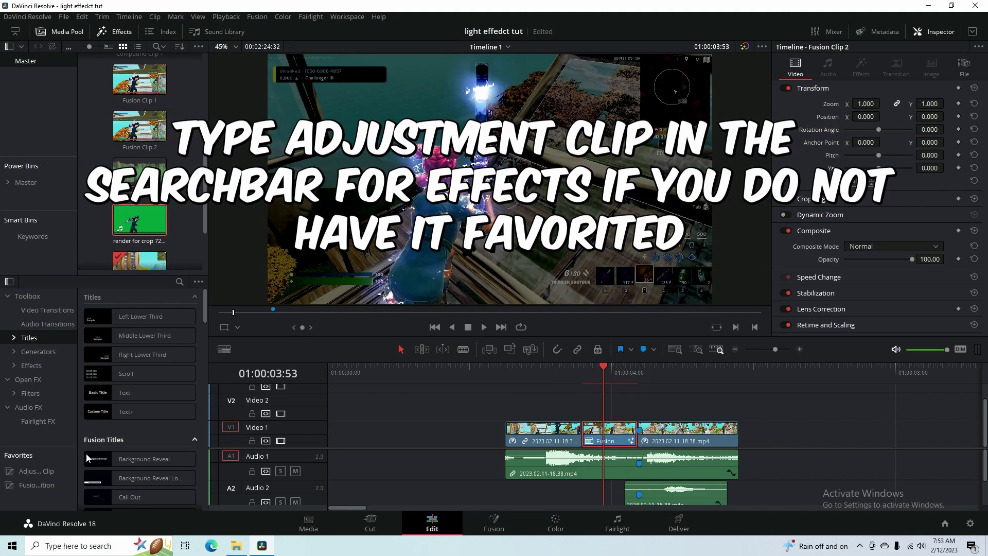
- Add an adjustment clip on Video 2 above Fusion Clip 2 and trim it to that clip's length with snapping enabled
{"action": "left_click_drag", "start_coordinate": [36, 471], "coordinate": [582, 409]}
{"action": "left_click_drag", "start_coordinate": [933, 407], "coordinate": [635, 408]}
{"action": "left_click_drag", "start_coordinate": [593, 370], "coordinate": [609, 388]}
{"action": "left_click", "coordinate": [508, 531]}
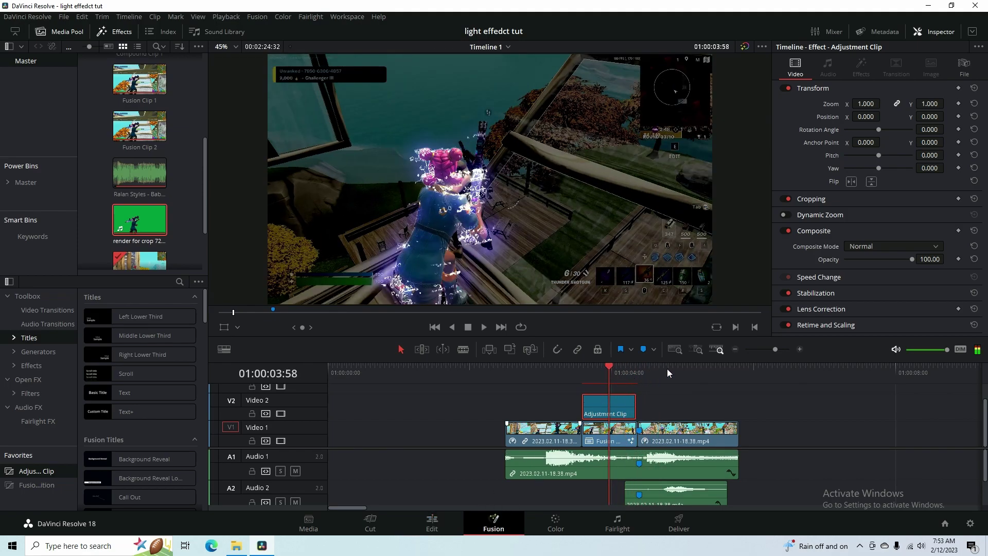
{"action": "left_click", "coordinate": [434, 521]}
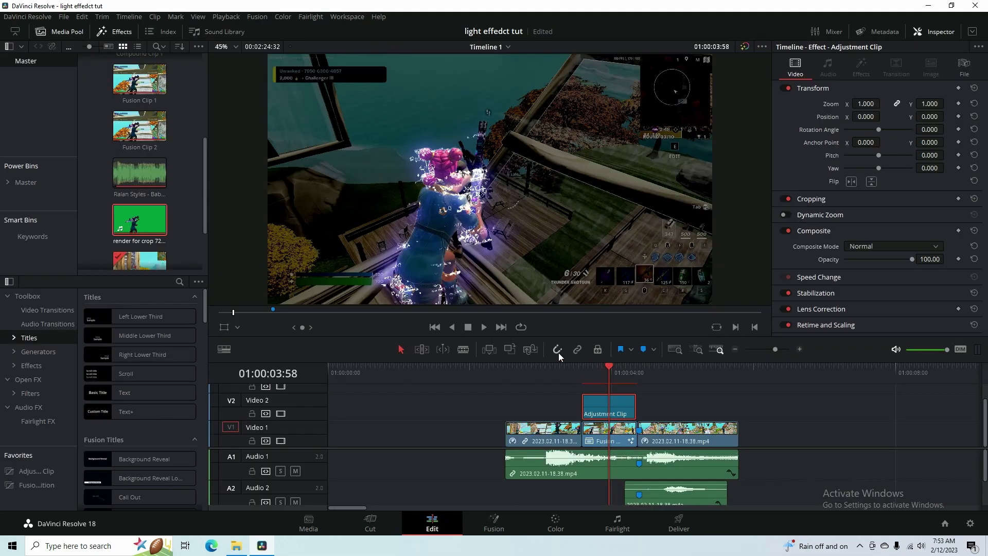
{"action": "left_click", "coordinate": [576, 418]}
{"action": "mouse_move", "coordinate": [636, 407]}
{"action": "left_mouse_down"}
{"action": "mouse_move", "coordinate": [648, 406]}
{"action": "mouse_move", "coordinate": [639, 407]}
{"action": "left_mouse_up"}
- Open the adjustment clip on the Fusion page and insert a Camera Shake node before MediaOut1, with Edges set to Mirror
{"action": "left_click_drag", "start_coordinate": [605, 372], "coordinate": [624, 391]}
{"action": "left_click", "coordinate": [520, 485]}
{"action": "left_click", "coordinate": [504, 508]}
{"action": "left_click", "coordinate": [495, 523]}
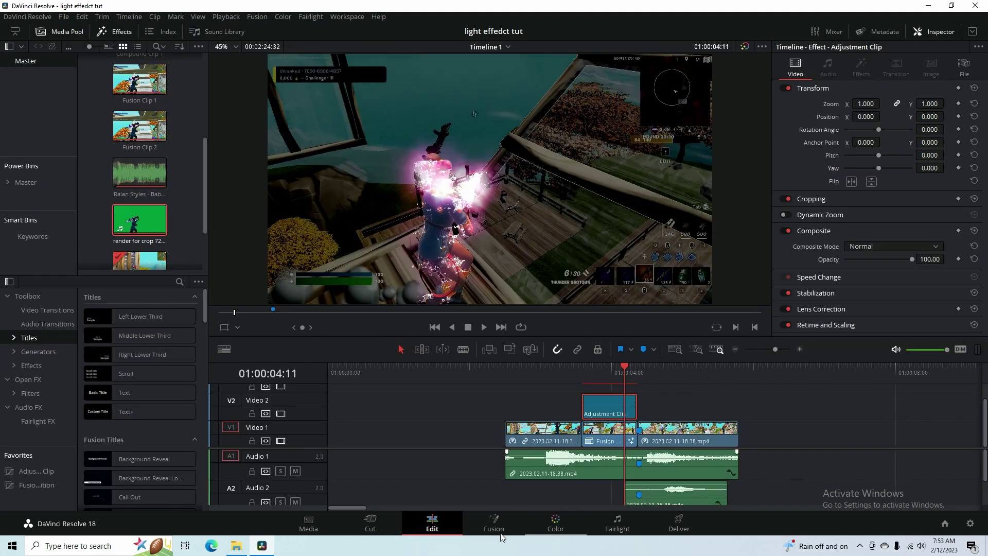
{"action": "left_click", "coordinate": [502, 536]}
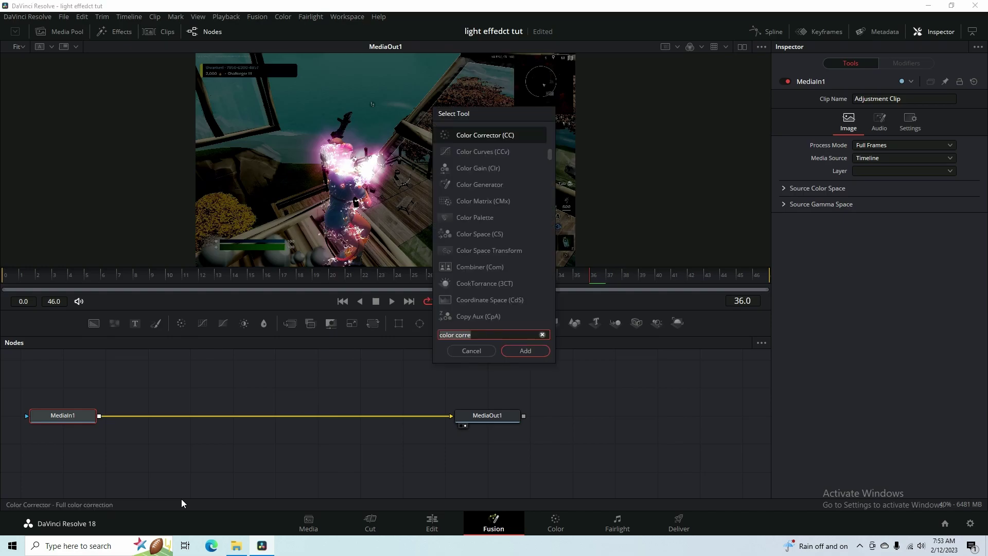
{"action": "type", "text": "camerashake"}
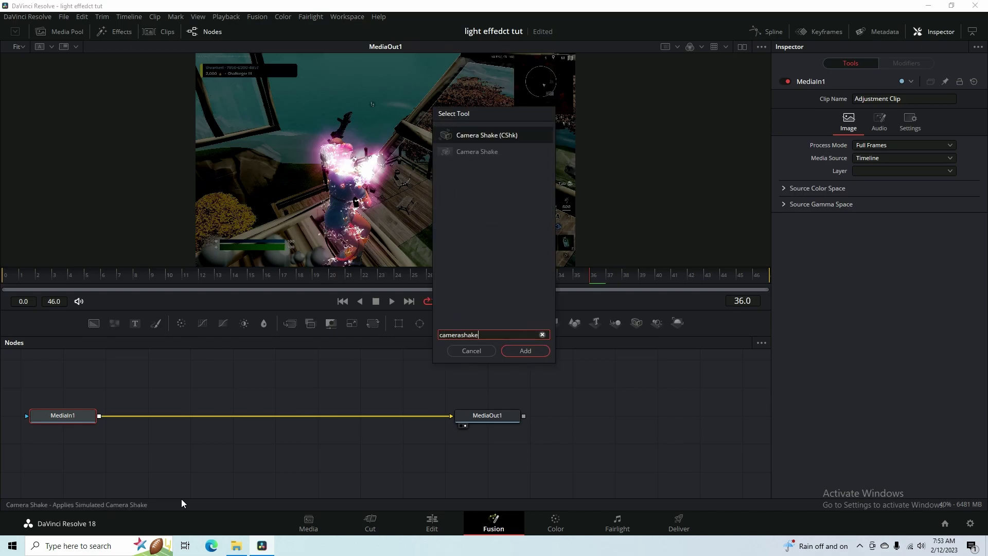
{"action": "key", "text": "Return"}
{"action": "left_click_drag", "start_coordinate": [147, 416], "coordinate": [262, 415]}
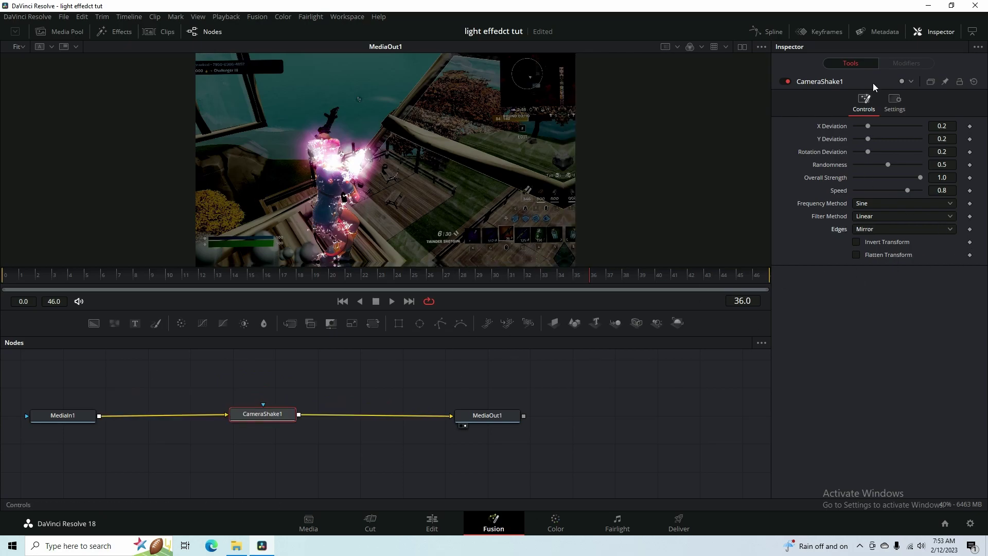
- Add first-frame keyframes on CameraShake1 for X, Y and Rotation Deviation, Randomness, Overall Strength and Speed
{"action": "left_click", "coordinate": [969, 126]}
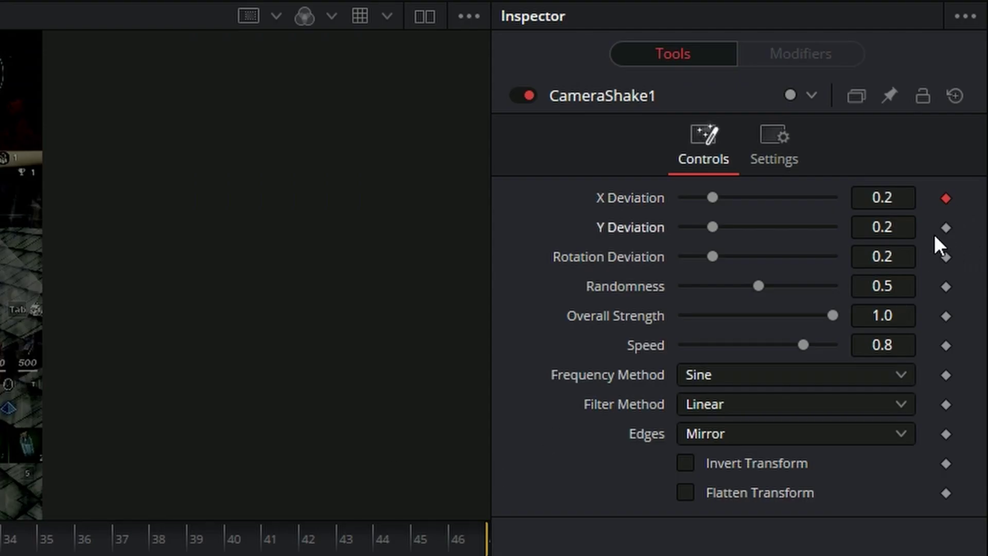
{"action": "left_click", "coordinate": [947, 257]}
{"action": "left_click", "coordinate": [946, 286]}
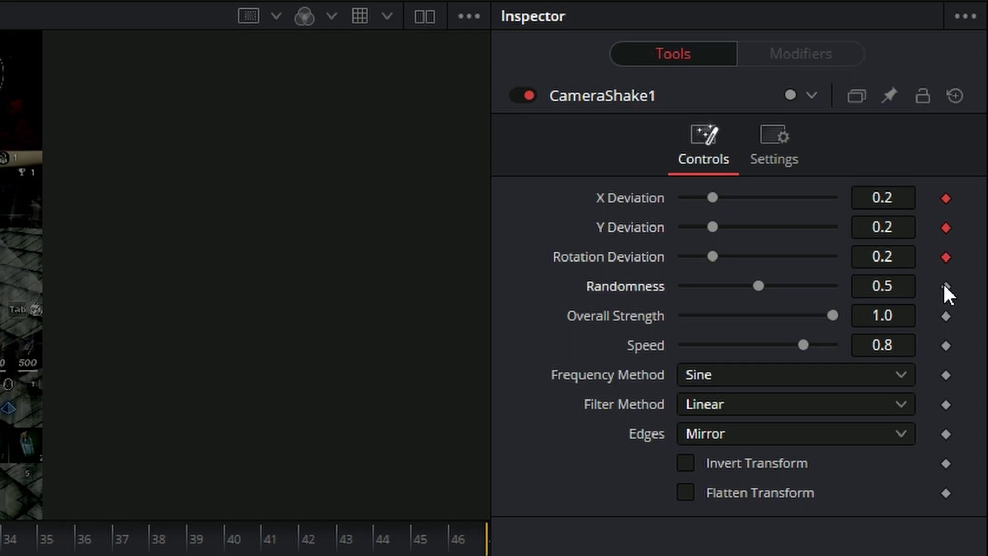
{"action": "left_click", "coordinate": [946, 345]}
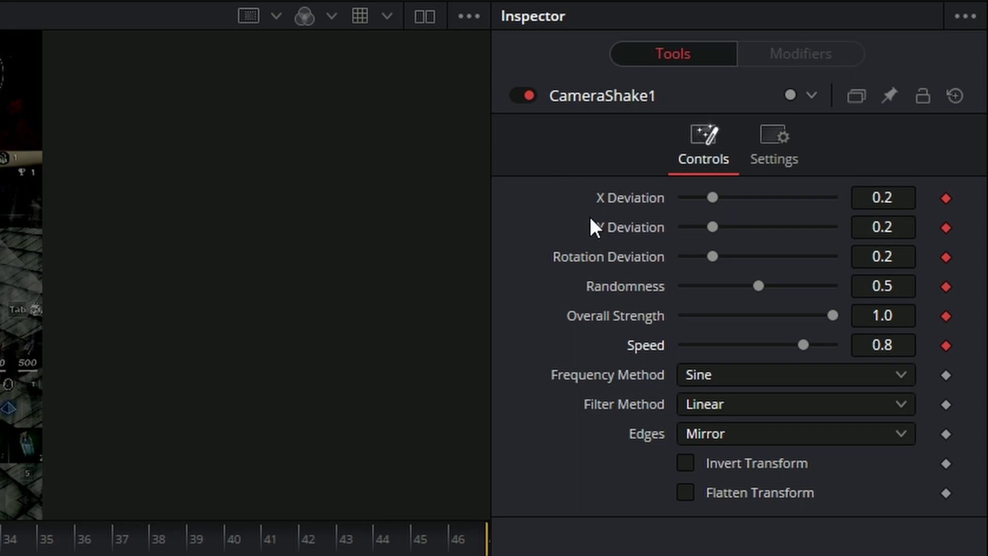
- Set CameraShake1's X Deviation to 0.0, Y Deviation to 0.079, Rotation Deviation to 0.087 and Overall Strength to 0.079
{"action": "left_click_drag", "start_coordinate": [711, 197], "coordinate": [680, 197]}
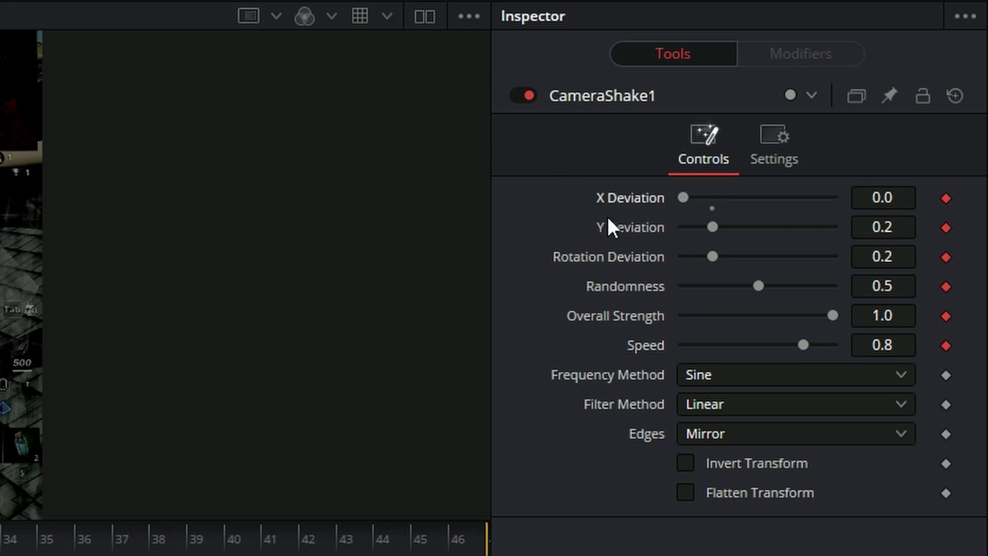
{"action": "left_click_drag", "start_coordinate": [712, 226], "coordinate": [695, 258]}
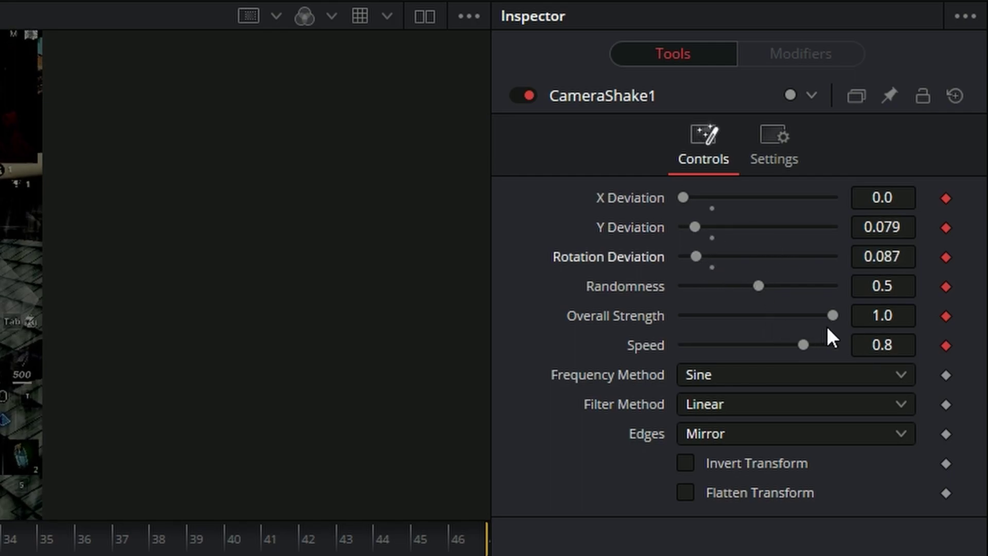
{"action": "left_click_drag", "start_coordinate": [831, 316], "coordinate": [688, 326]}
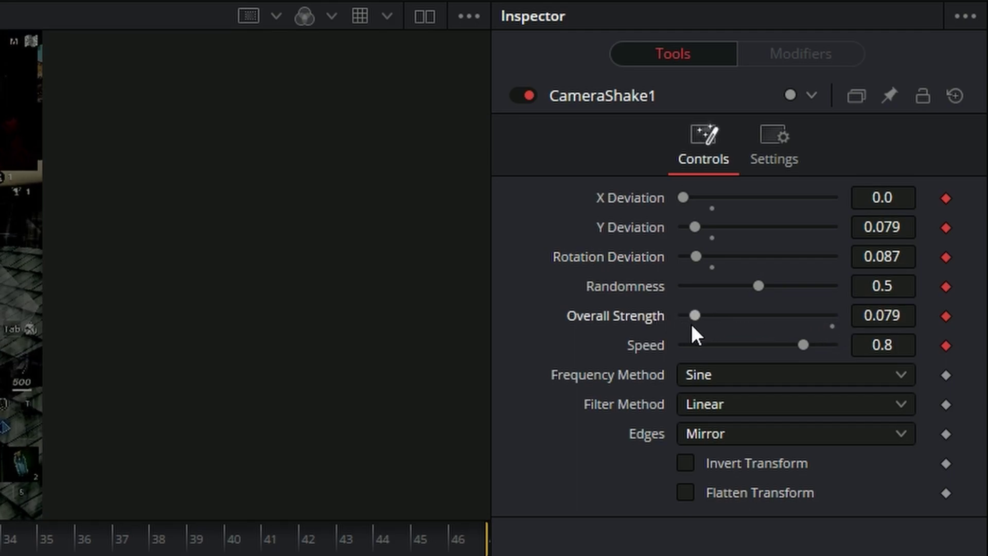
- Keyframe CameraShake1's Overall Strength to its maximum at the last frame, 46
{"action": "key", "text": "Right"}
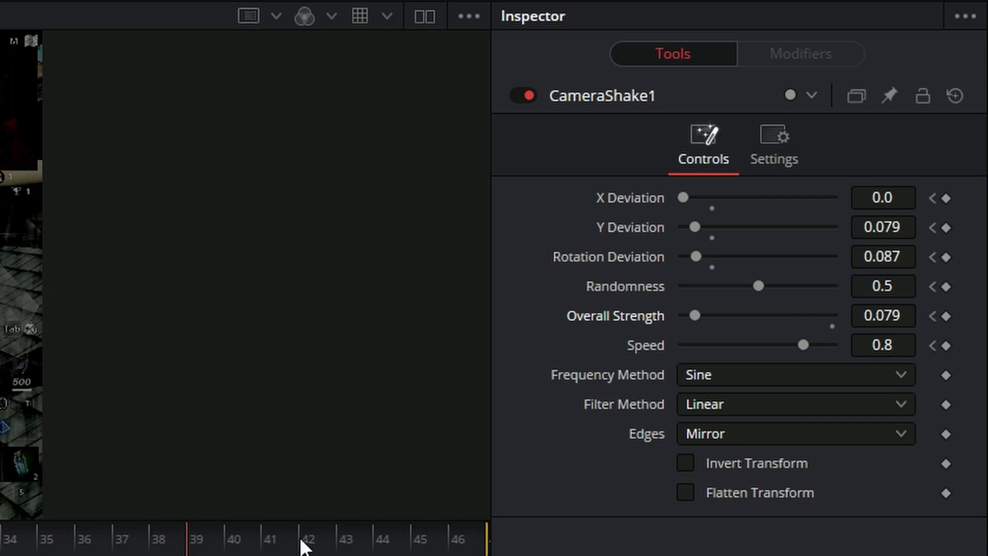
{"action": "left_click_drag", "start_coordinate": [291, 540], "coordinate": [935, 537]}
{"action": "left_click_drag", "start_coordinate": [702, 318], "coordinate": [985, 285]}
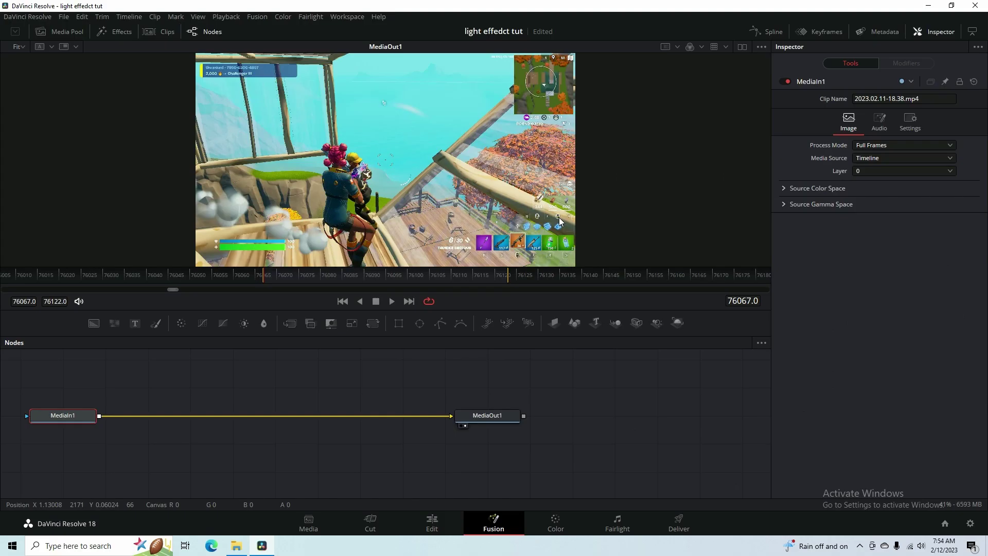
- Reopen the adjustment clip above Fusion Clip 2 on the Fusion page and raise CameraShake1's Y Deviation at the end of the clip
{"action": "left_click", "coordinate": [432, 521]}
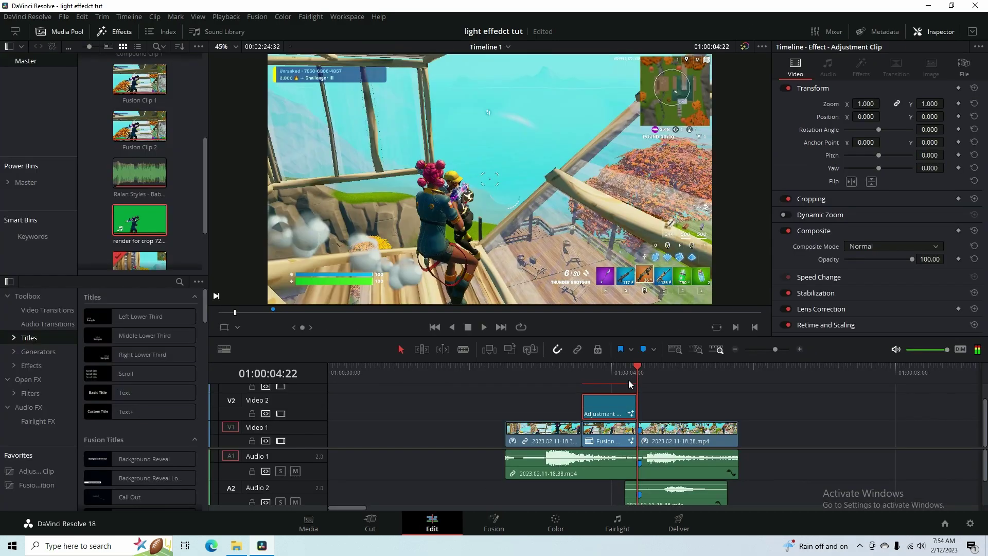
{"action": "left_click", "coordinate": [629, 380]}
{"action": "left_click", "coordinate": [494, 521]}
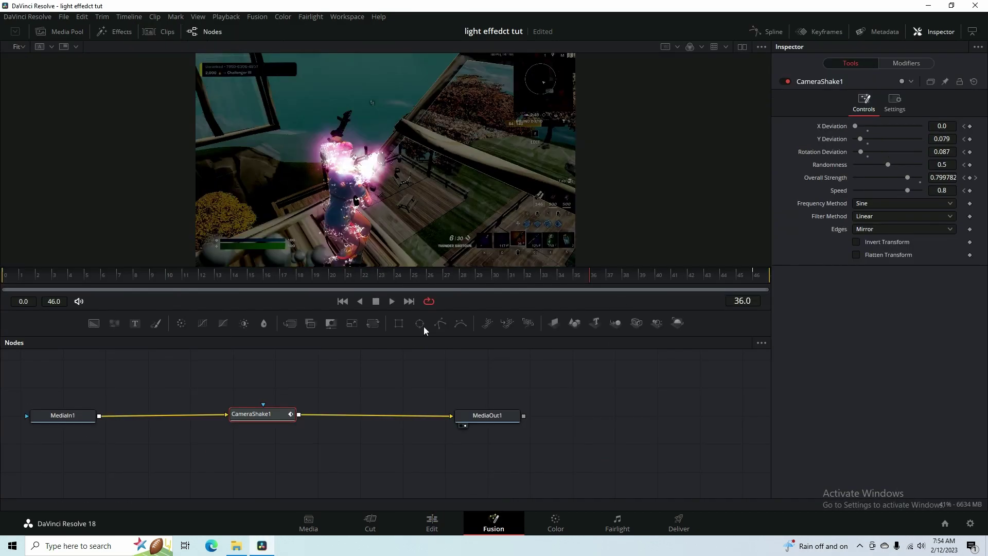
{"action": "left_click_drag", "start_coordinate": [569, 274], "coordinate": [768, 275]}
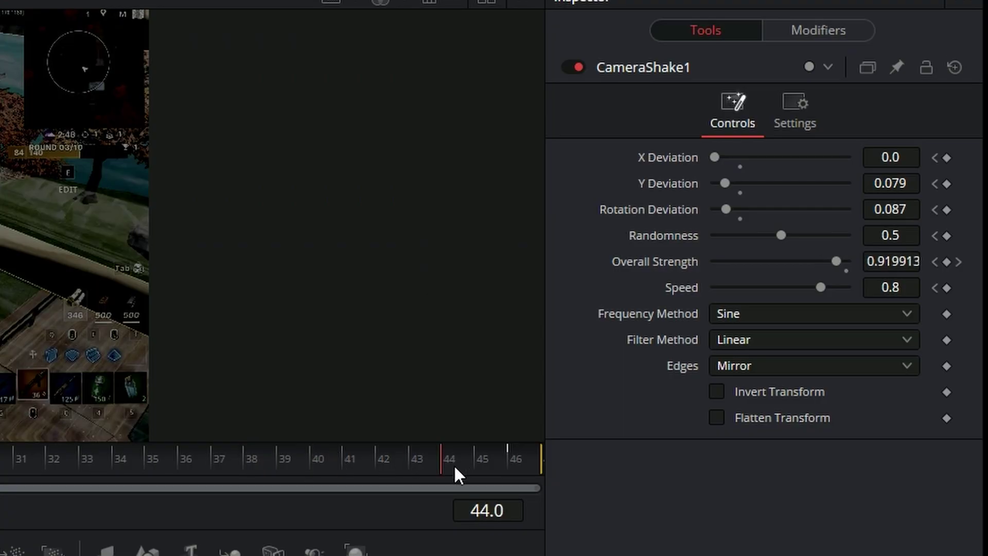
{"action": "left_click_drag", "start_coordinate": [723, 181], "coordinate": [746, 181]}
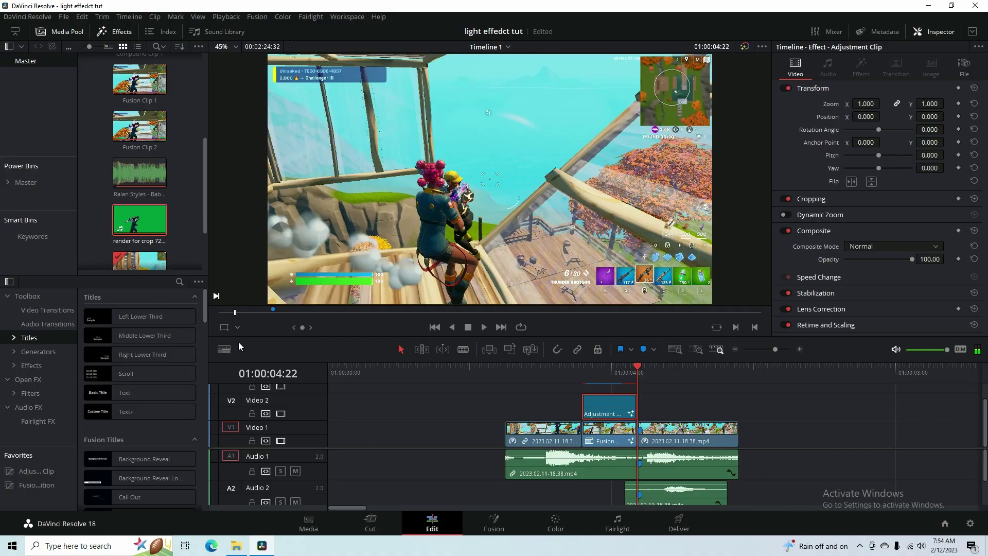
- Add a second adjustment clip on Video 2 directly after the first, over the following gameplay clip, and shorten its end
{"action": "scroll", "coordinate": [94, 164], "scroll_direction": "up", "scroll_amount": 3}
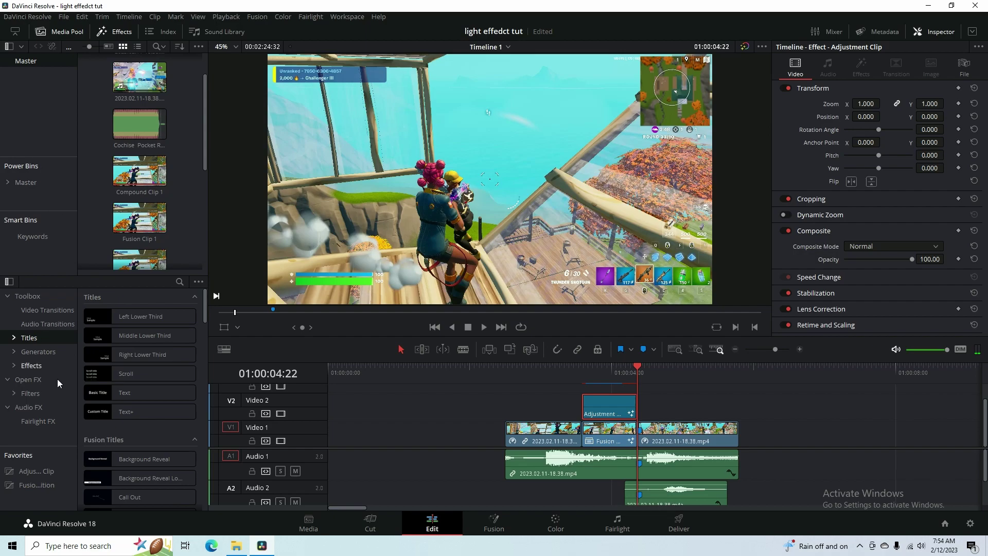
{"action": "left_click_drag", "start_coordinate": [31, 471], "coordinate": [812, 438]}
{"action": "left_click_drag", "start_coordinate": [914, 410], "coordinate": [868, 411]}
{"action": "left_click", "coordinate": [682, 377]}
{"action": "left_click_drag", "start_coordinate": [689, 376], "coordinate": [656, 394]}
{"action": "left_click", "coordinate": [674, 417]}
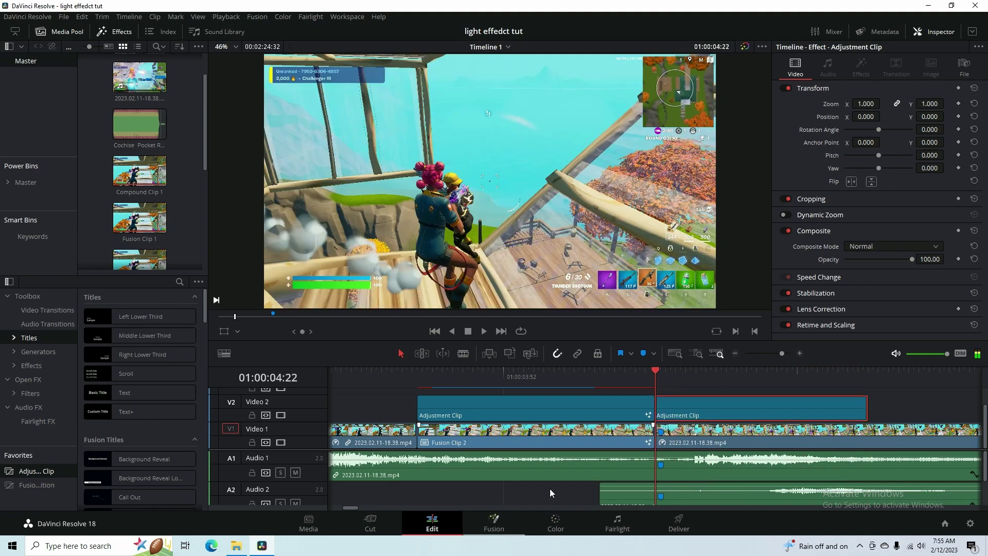
- Add a Glow node to the second adjustment clip's Fusion composition and keyframe Glow at 0.921 and Blend at 0.2 at frame 0
{"action": "left_click", "coordinate": [512, 519]}
{"action": "key", "text": "shift+space"}
{"action": "type", "text": "glow"}
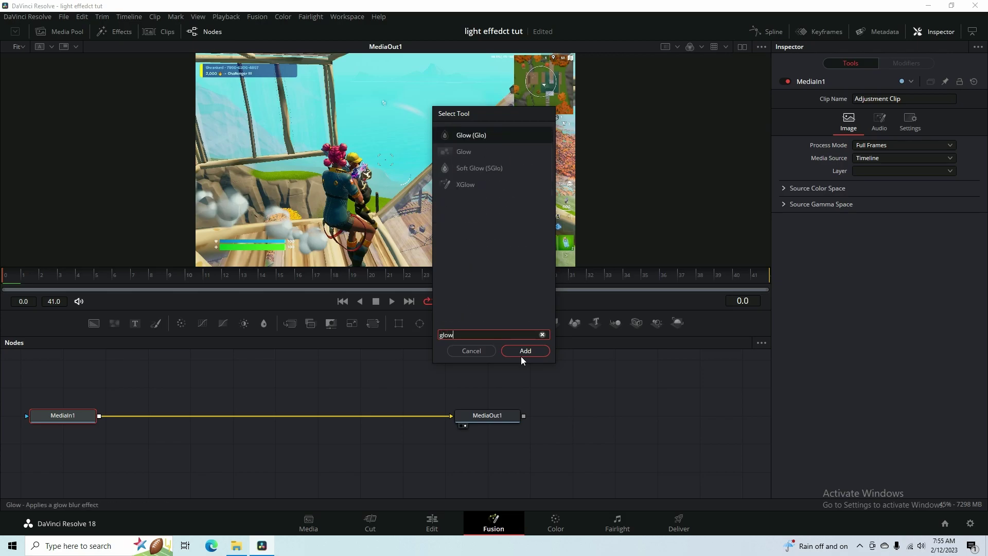
{"action": "left_click", "coordinate": [521, 356]}
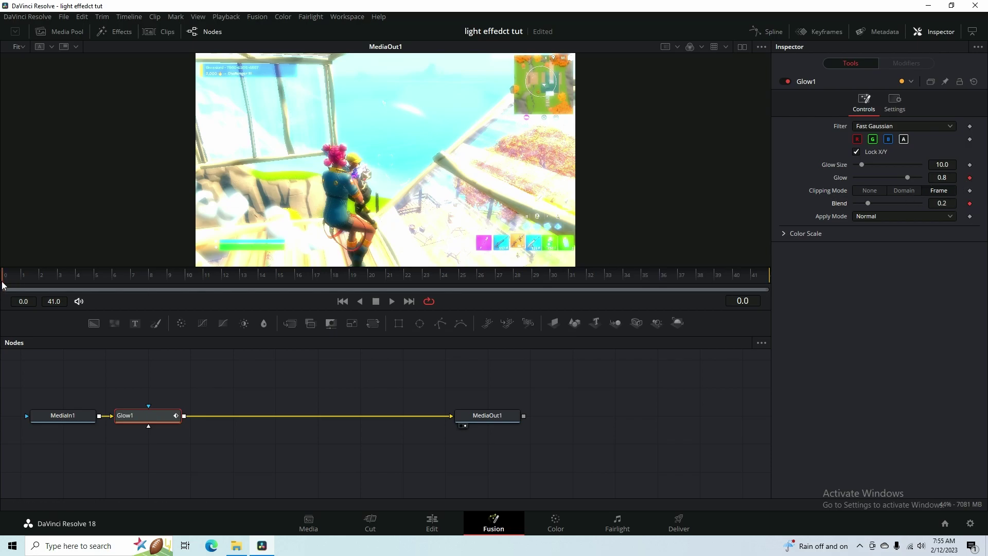
{"action": "left_click_drag", "start_coordinate": [906, 178], "coordinate": [916, 177]}
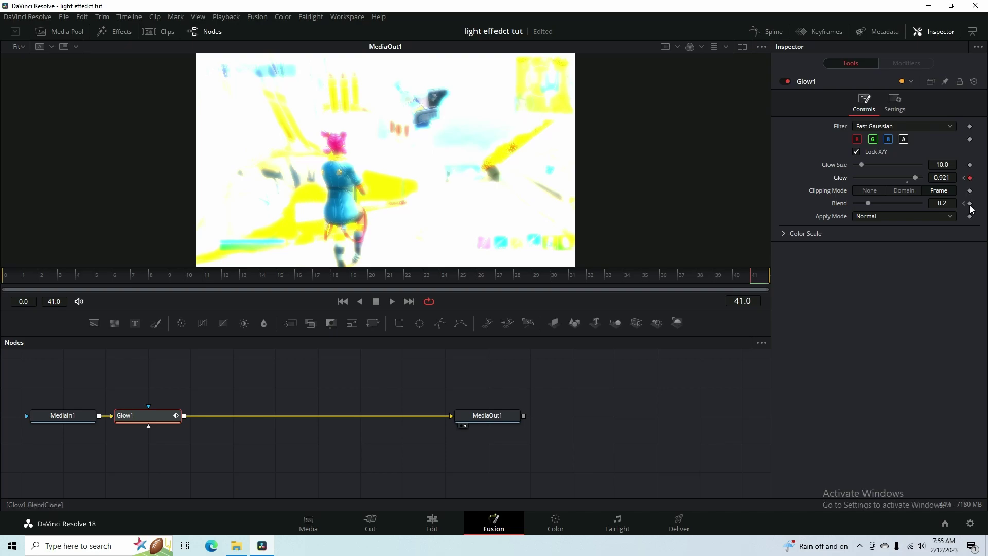
- Keyframe Glow1's Blend to 0.0 at frame 41 and lower its Glow slightly at frame 20
{"action": "left_click_drag", "start_coordinate": [870, 205], "coordinate": [852, 205]}
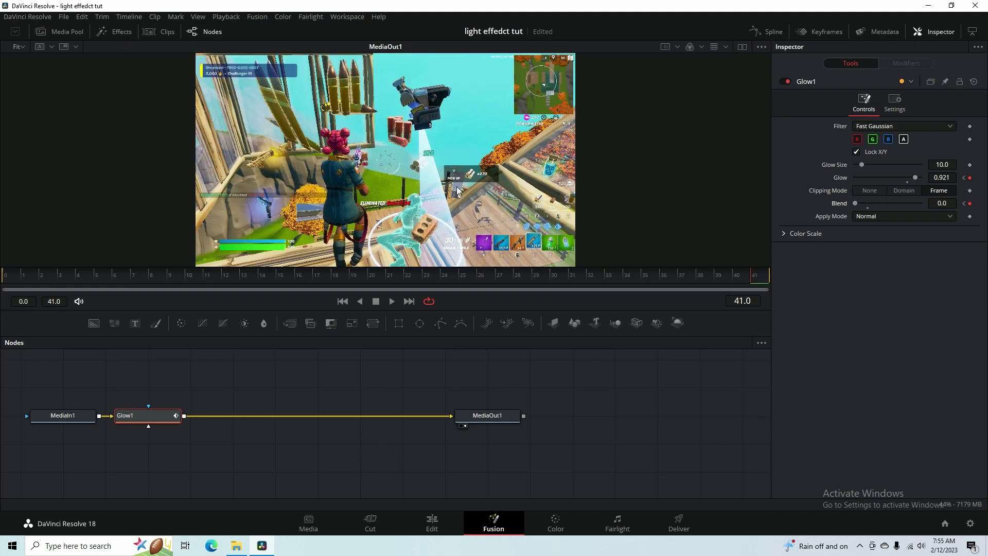
{"action": "left_click_drag", "start_coordinate": [607, 280], "coordinate": [376, 301]}
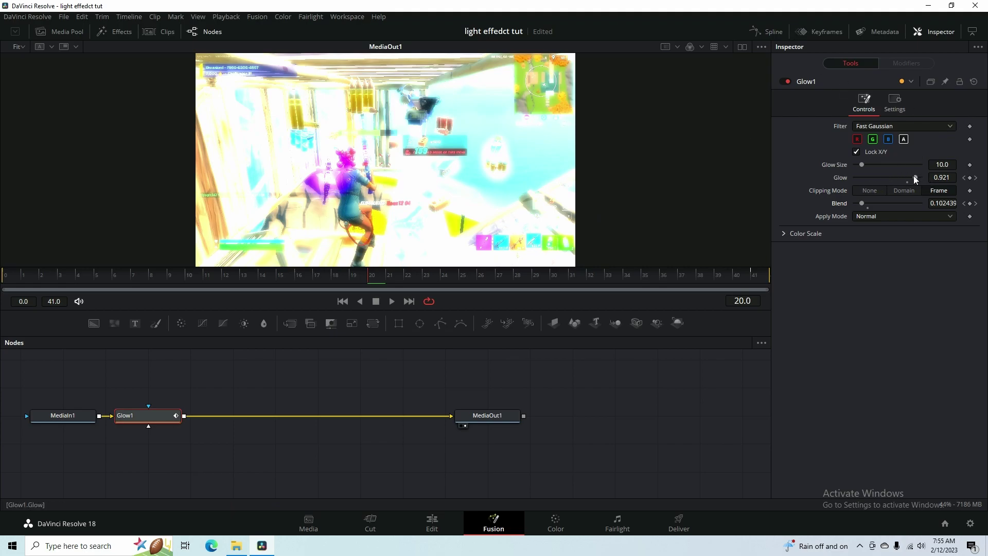
{"action": "left_click_drag", "start_coordinate": [913, 177], "coordinate": [908, 178]}
- Preview the glow fade on the Edit page from the start of the second adjustment clip
{"action": "left_click_drag", "start_coordinate": [375, 281], "coordinate": [447, 286]}
{"action": "left_click", "coordinate": [432, 523]}
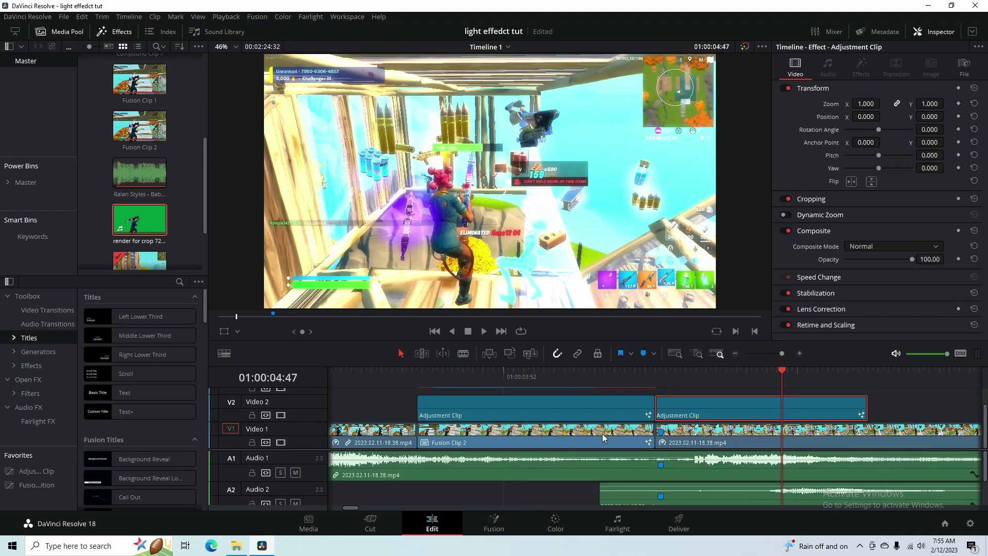
{"action": "left_click_drag", "start_coordinate": [775, 372], "coordinate": [660, 401]}
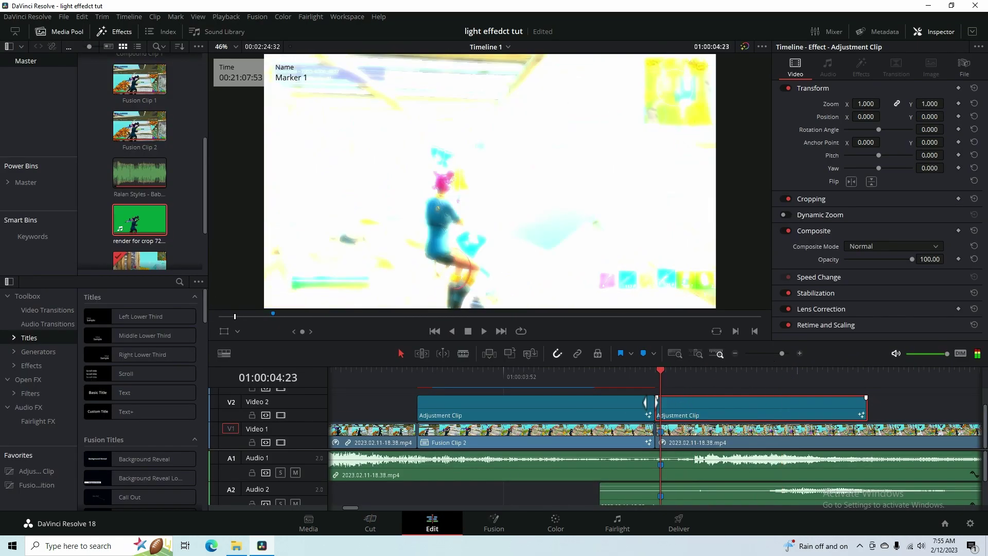
{"action": "left_click", "coordinate": [482, 332]}
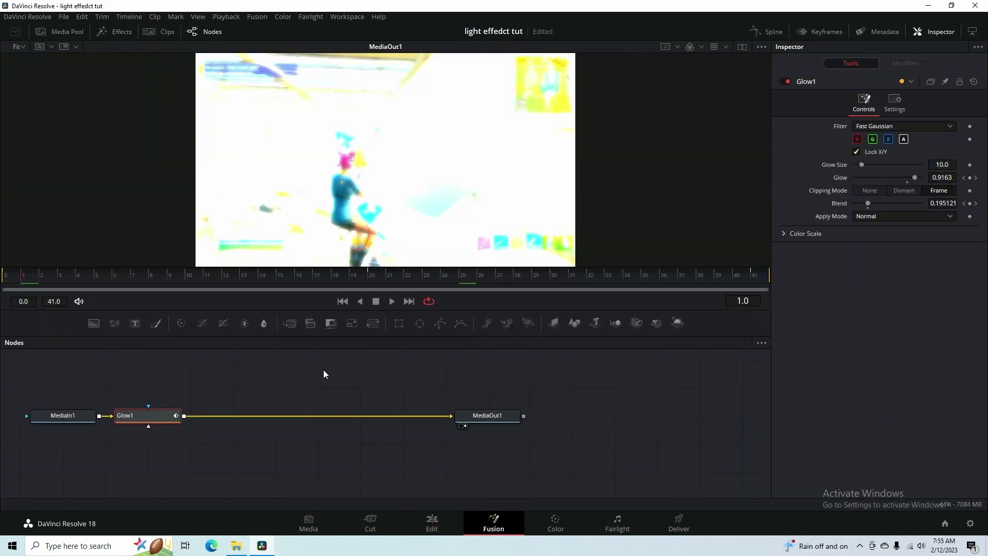
- Insert a Camera Shake node after Glow1 in the second adjustment clip's Fusion composition
{"action": "key", "text": "shift+space"}
{"action": "type", "text": "glow"}
{"action": "type", "text": "camera s"}
{"action": "key", "text": "Return"}
{"action": "key", "text": "shift+space"}
{"action": "type", "text": "camera s"}
{"action": "key", "text": "Return"}
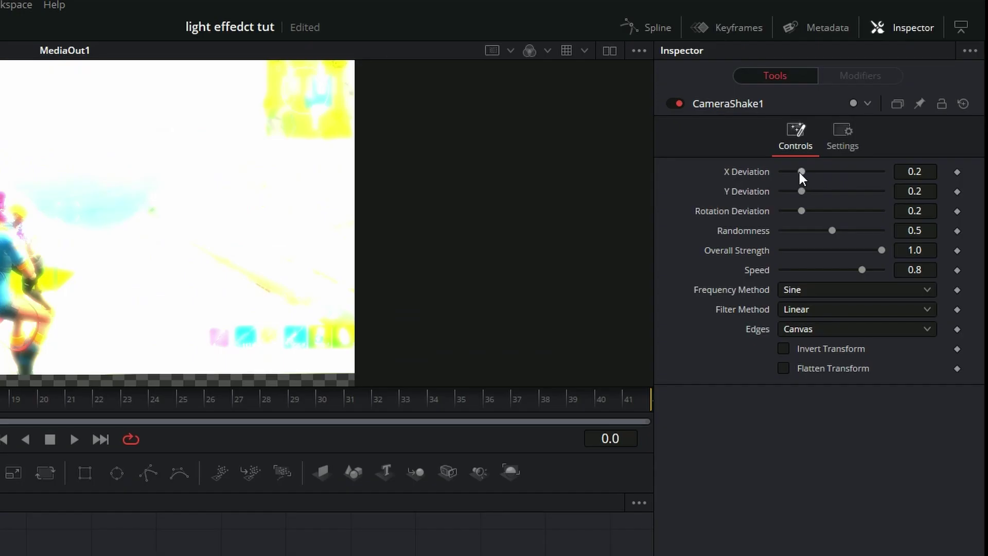
- Set CameraShake1's X Deviation to 0.0 and keyframe Overall Strength from 1.0 at frame 0 to 0.0 at frame 41
{"action": "left_click_drag", "start_coordinate": [801, 172], "coordinate": [776, 173]}
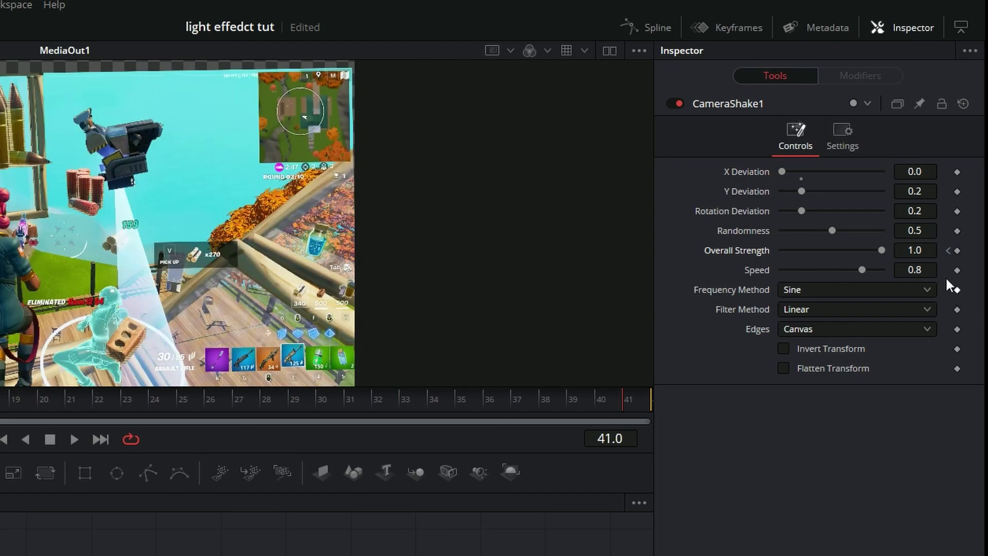
{"action": "left_click_drag", "start_coordinate": [883, 251], "coordinate": [740, 257]}
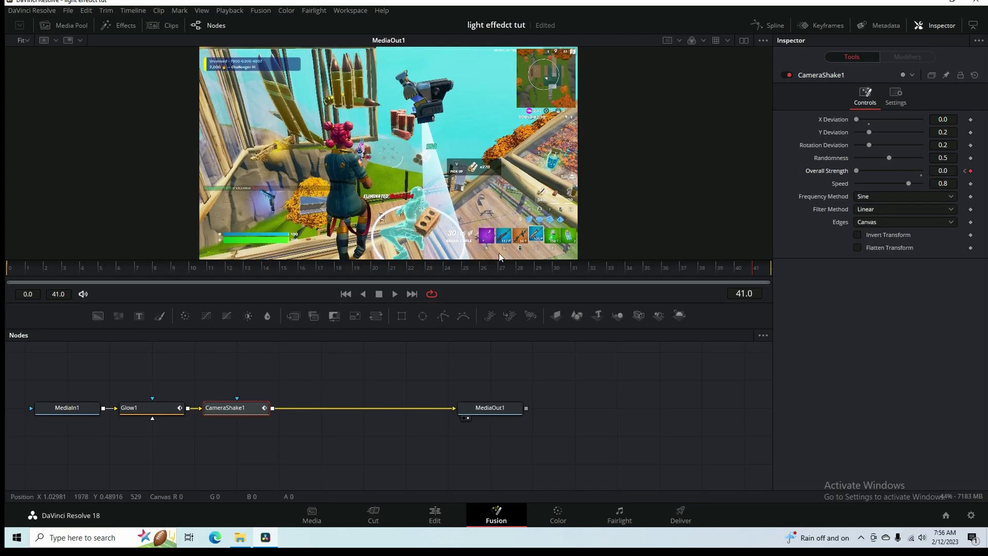
{"action": "left_click", "coordinate": [27, 399]}
- Scrub through the shake and set CameraShake1's Speed to 0.323, Y Deviation to 0.425 and Rotation Deviation to 0.402
{"action": "left_click", "coordinate": [451, 268]}
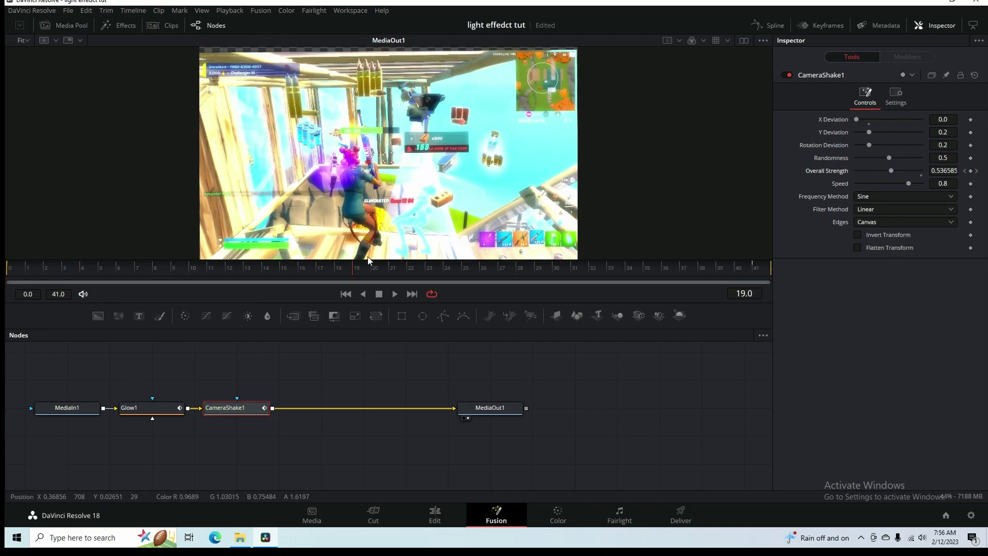
{"action": "left_click_drag", "start_coordinate": [454, 268], "coordinate": [246, 268]}
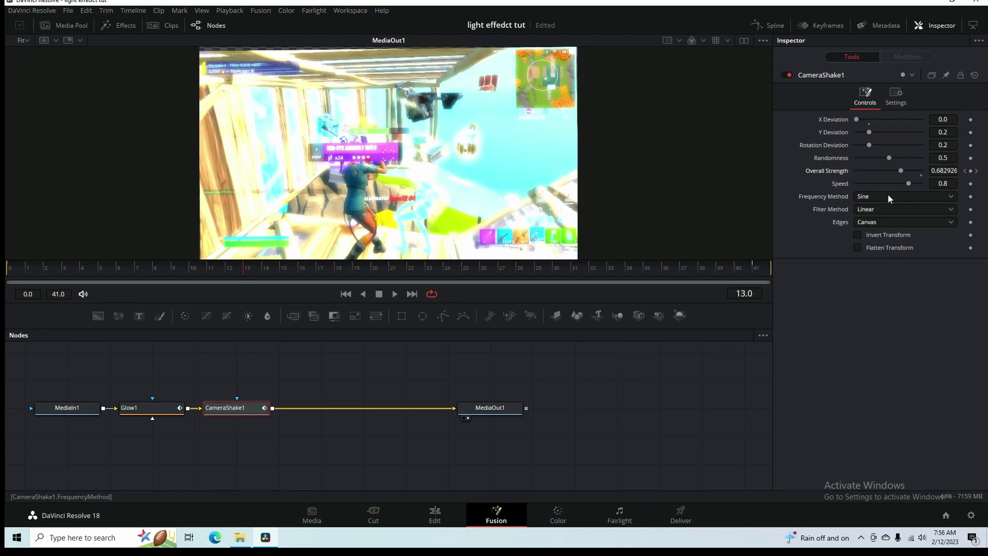
{"action": "left_click_drag", "start_coordinate": [909, 184], "coordinate": [877, 183]}
{"action": "mouse_move", "coordinate": [869, 131]}
{"action": "left_mouse_down"}
{"action": "mouse_move", "coordinate": [884, 132]}
{"action": "mouse_move", "coordinate": [882, 146]}
{"action": "left_mouse_up"}
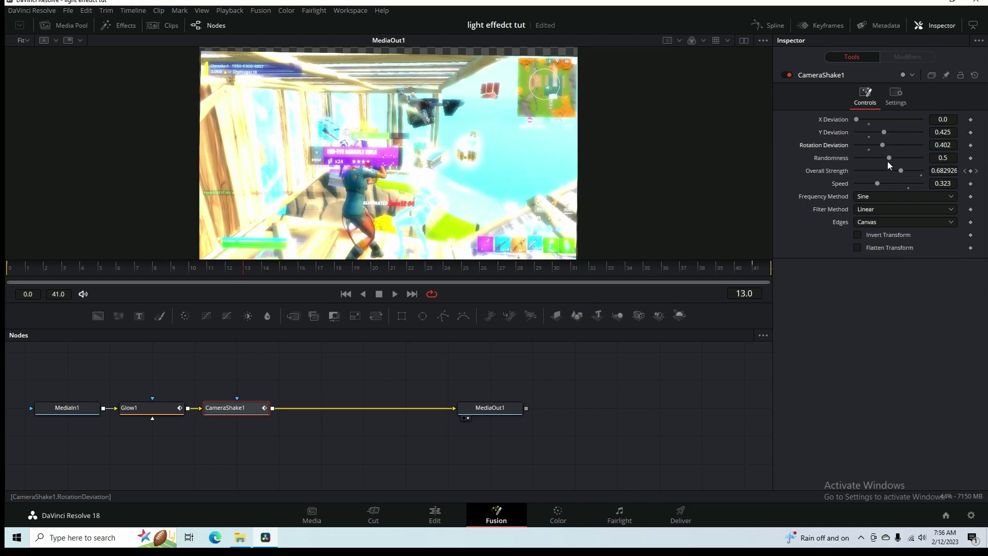
- Replay the shake from frame 0, then set CameraShake1's Edges to Mirror and enable its Motion Blur
{"action": "left_click_drag", "start_coordinate": [227, 278], "coordinate": [9, 273]}
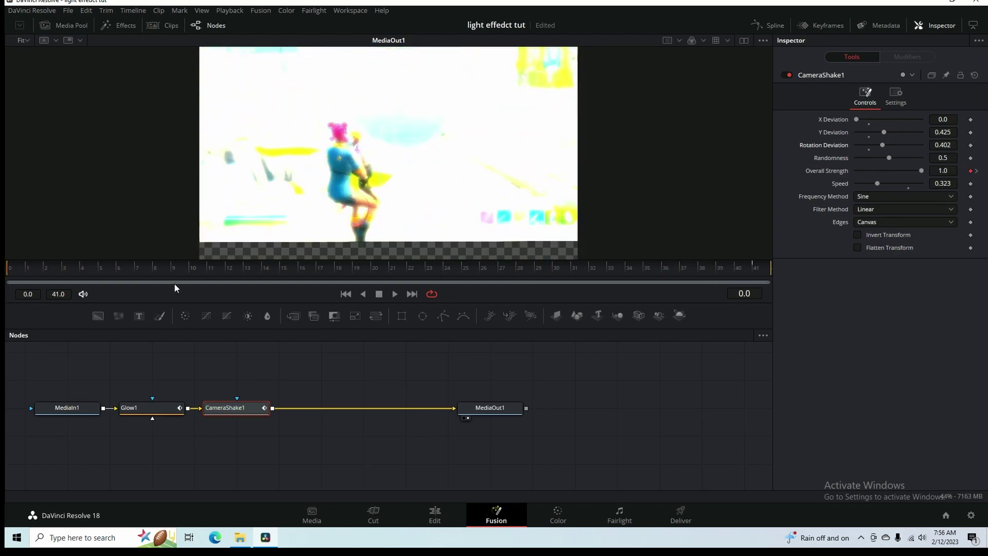
{"action": "left_click", "coordinate": [397, 299]}
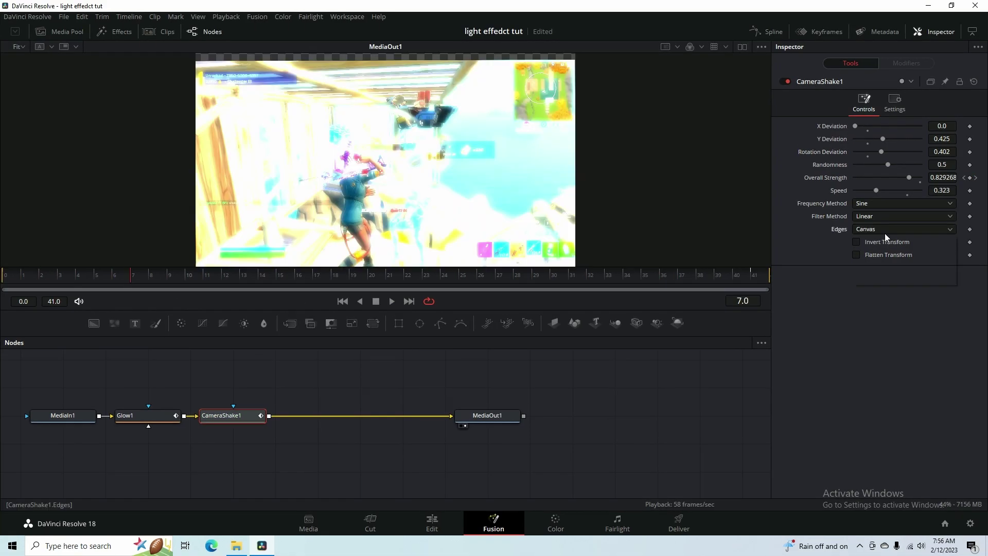
{"action": "left_click", "coordinate": [884, 232]}
{"action": "left_click", "coordinate": [859, 277]}
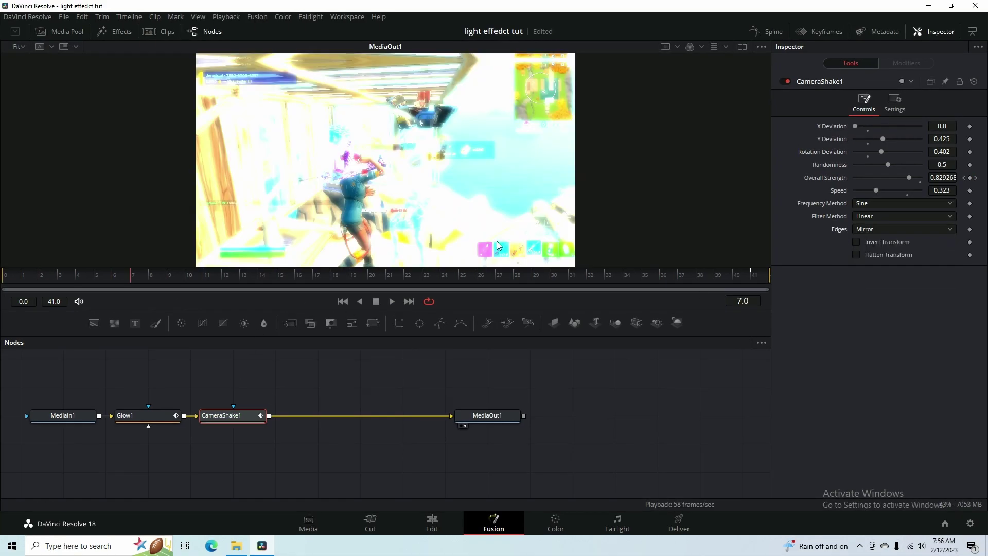
{"action": "left_click", "coordinate": [891, 119]}
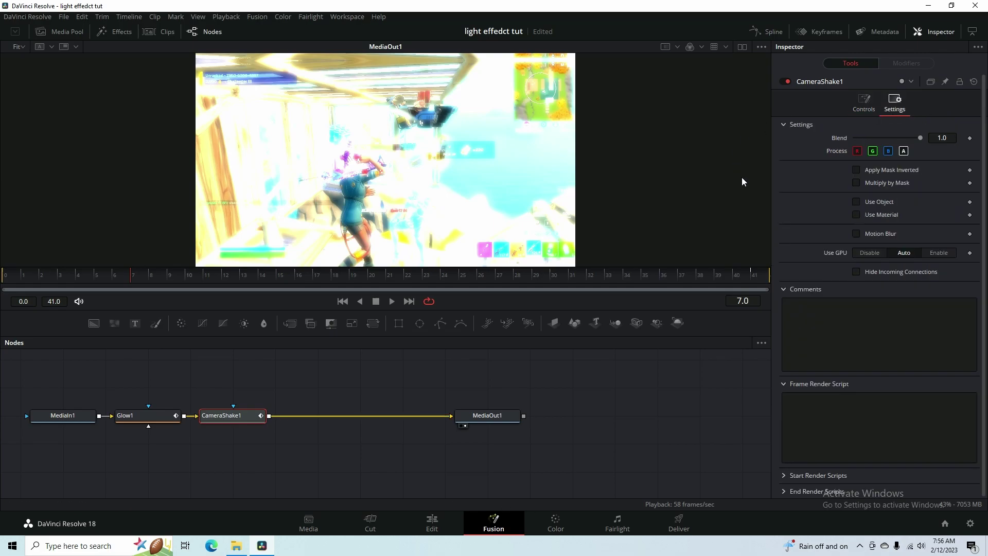
{"action": "left_click", "coordinate": [857, 234]}
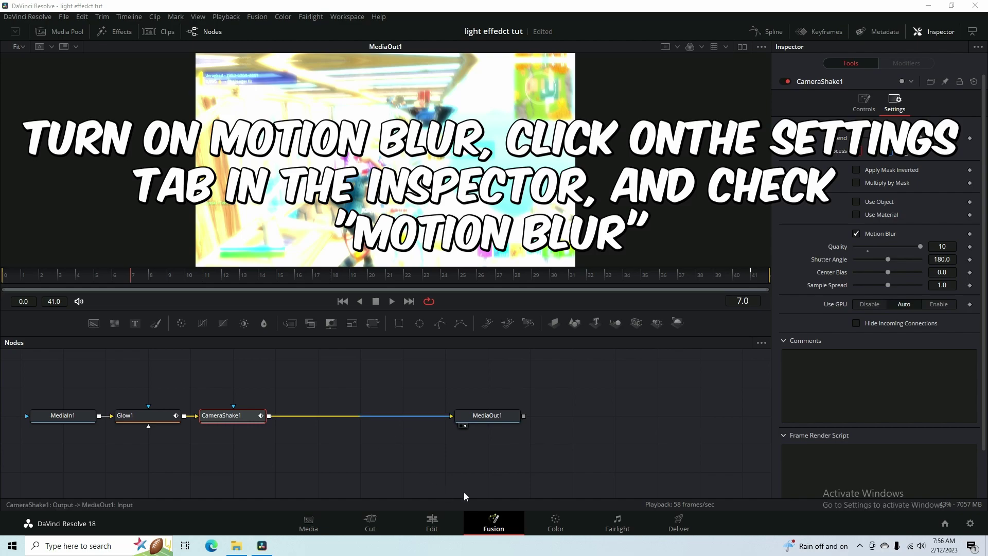
- Return to the Edit page and open Fusion Clip 2 on Video 1 in the Fusion page
{"action": "left_click", "coordinate": [432, 523]}
{"action": "mouse_move", "coordinate": [648, 381]}
{"action": "left_mouse_down"}
{"action": "mouse_move", "coordinate": [836, 379]}
{"action": "mouse_move", "coordinate": [371, 379]}
{"action": "mouse_move", "coordinate": [654, 373]}
{"action": "left_mouse_up"}
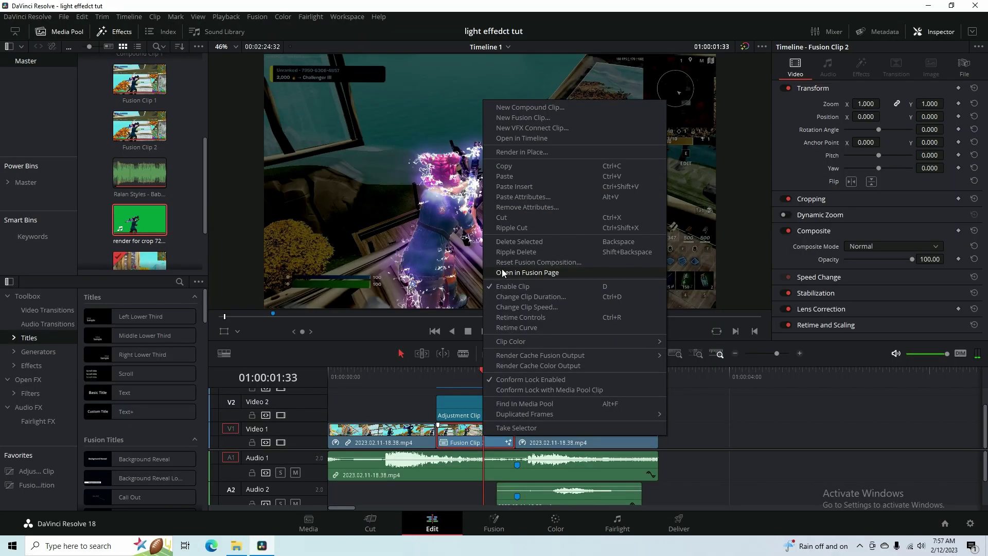
{"action": "left_click", "coordinate": [498, 270]}
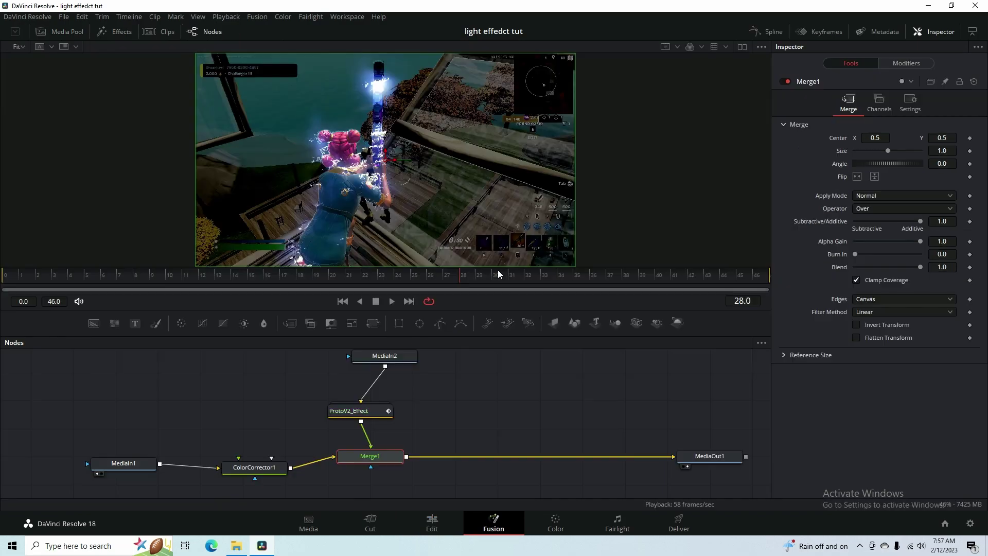
- Connect MediaIn2's output onto Merge1's output to add a second Merge node before MediaOut1
{"action": "left_click_drag", "start_coordinate": [474, 420], "coordinate": [515, 419]}
{"action": "scroll", "coordinate": [473, 417], "scroll_direction": "down", "scroll_amount": 3}
{"action": "scroll", "coordinate": [473, 417], "scroll_direction": "down", "scroll_amount": 2}
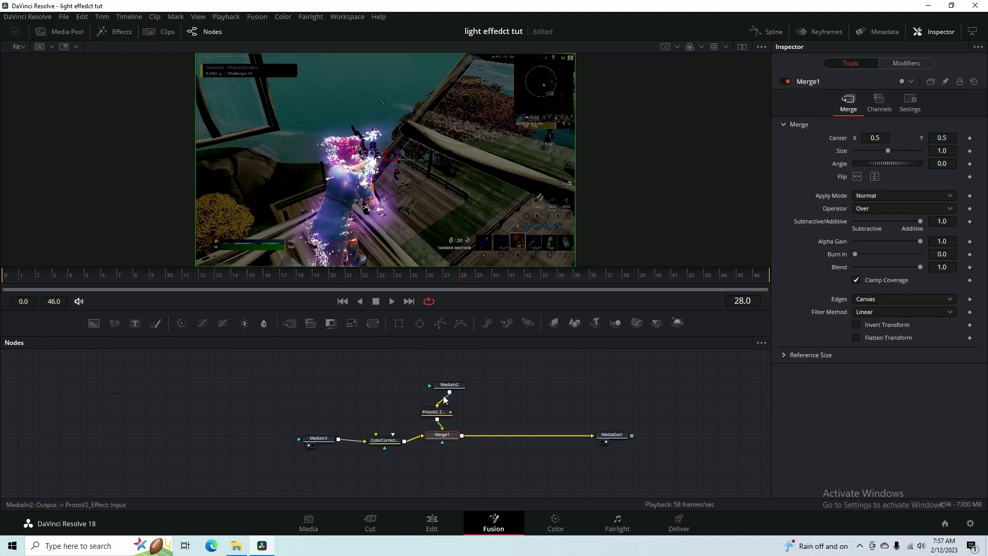
{"action": "left_click", "coordinate": [449, 385]}
{"action": "scroll", "coordinate": [471, 394], "scroll_direction": "up", "scroll_amount": 3}
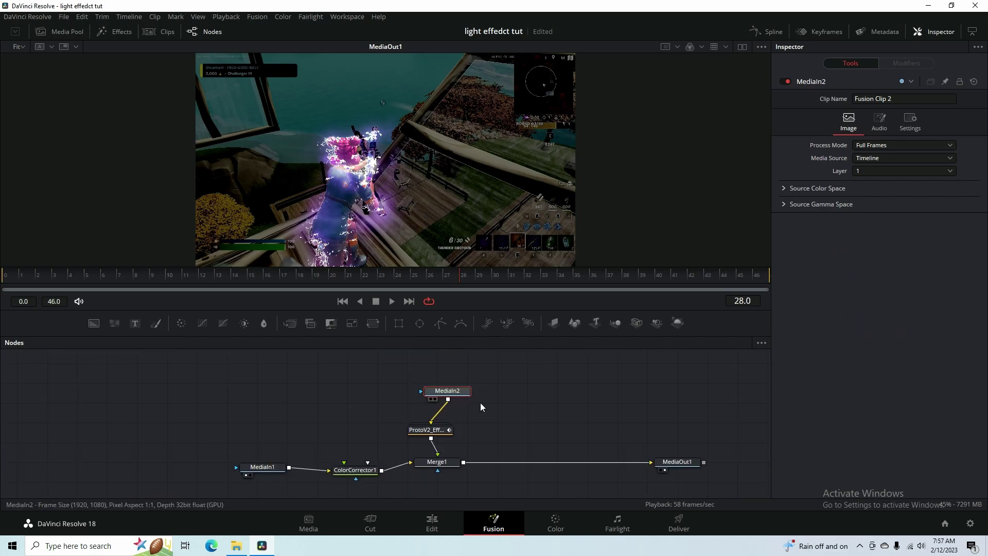
{"action": "left_click_drag", "start_coordinate": [430, 430], "coordinate": [463, 466]}
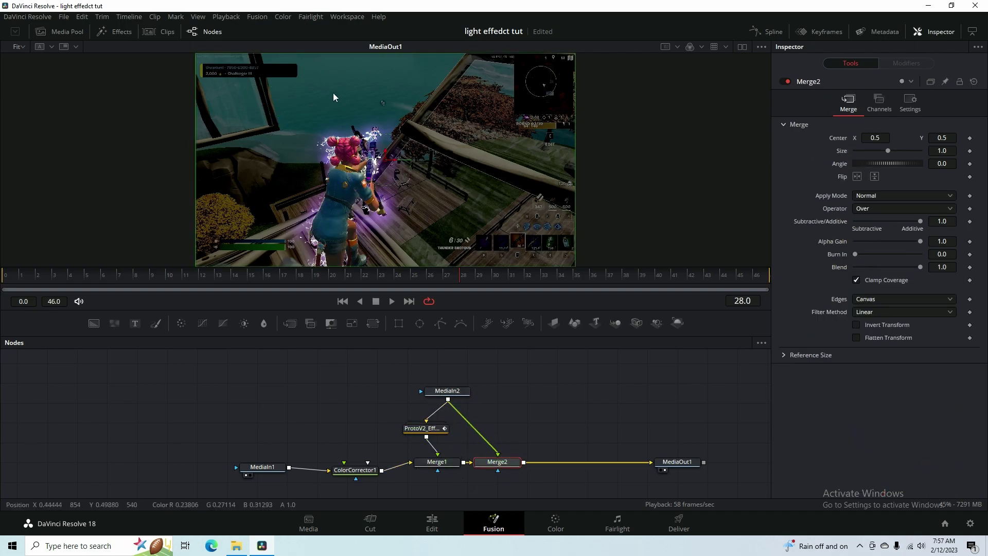
- Delete the Merge2 node between Merge1 and MediaOut1
{"action": "left_click", "coordinate": [438, 468]}
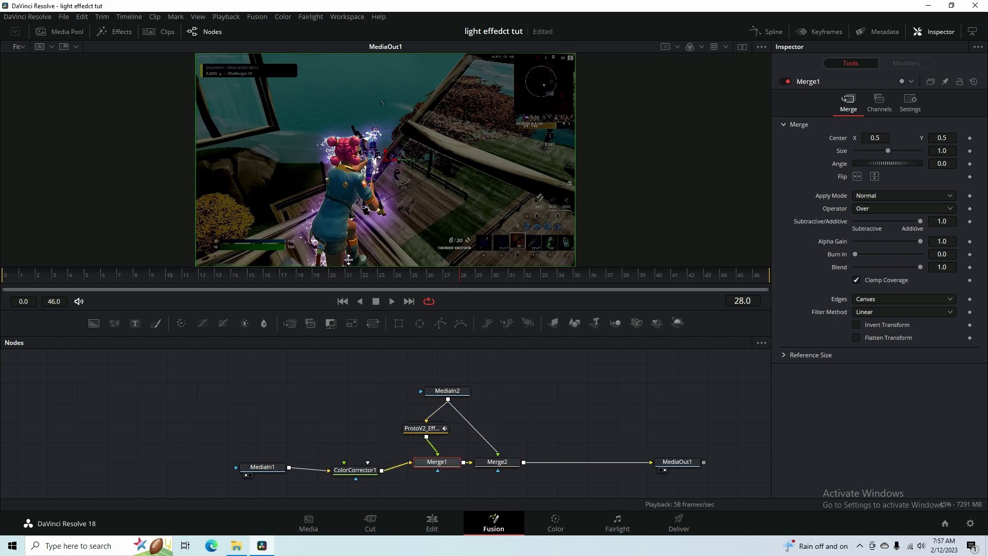
{"action": "left_click_drag", "start_coordinate": [502, 465], "coordinate": [539, 466]}
{"action": "key", "text": "Delete"}
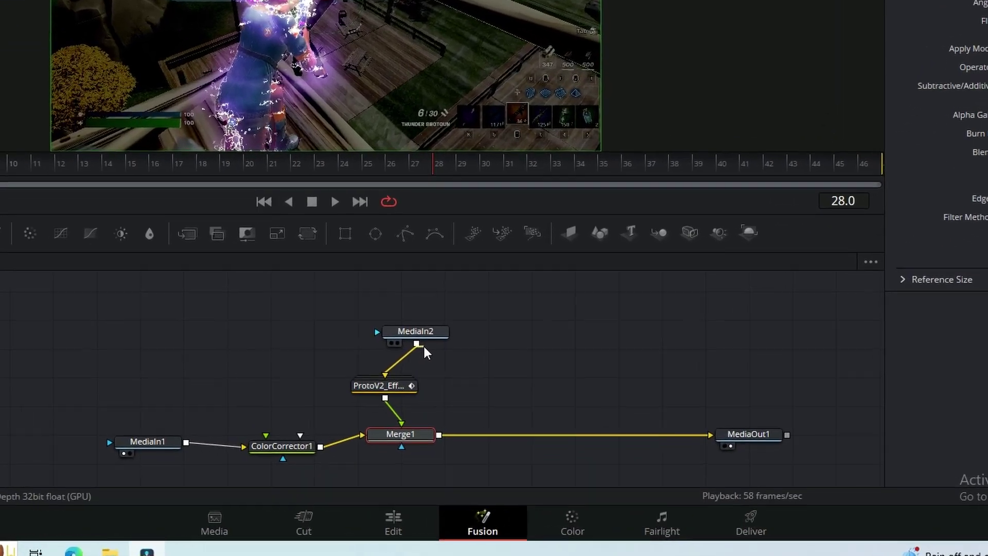
- Layer the original MediaIn2 character over the ProtoV2 effect again by merging MediaIn2 with Merge1's output
{"action": "left_click_drag", "start_coordinate": [448, 400], "coordinate": [542, 432]}
{"action": "left_click_drag", "start_coordinate": [570, 316], "coordinate": [442, 239]}
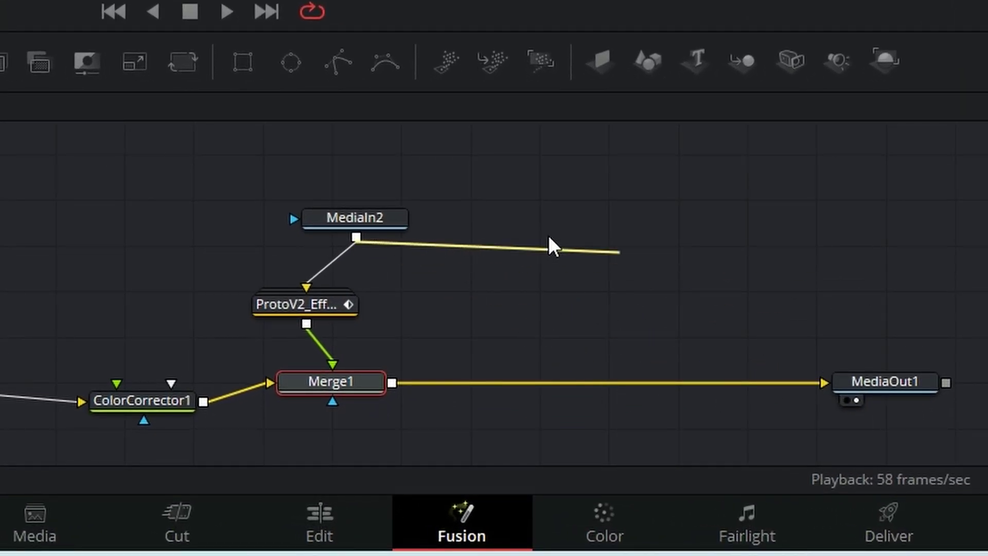
{"action": "left_click_drag", "start_coordinate": [392, 395], "coordinate": [390, 381]}
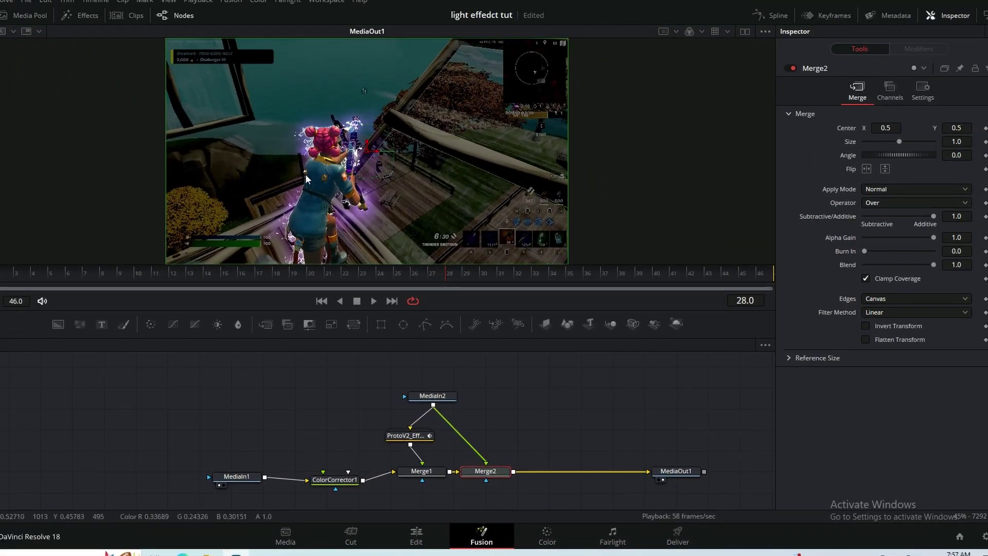
- Try the Patronus, Whisp, Wanda, Sun Spot and Simple presets on ProtoV2_Effect, finishing with Wanda
{"action": "left_click", "coordinate": [408, 436]}
{"action": "left_click", "coordinate": [891, 91]}
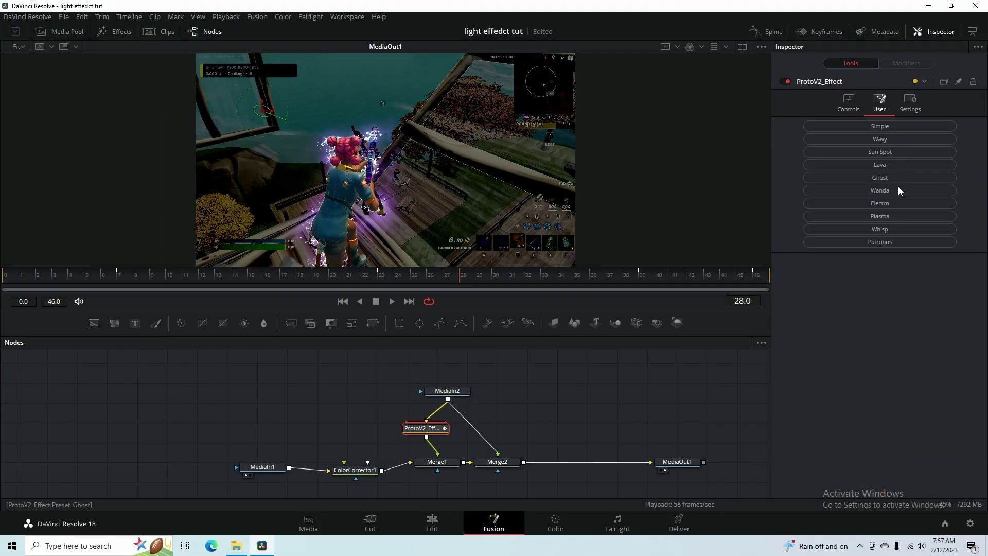
{"action": "left_click", "coordinate": [871, 245]}
{"action": "left_click", "coordinate": [874, 226]}
{"action": "left_click", "coordinate": [883, 190]}
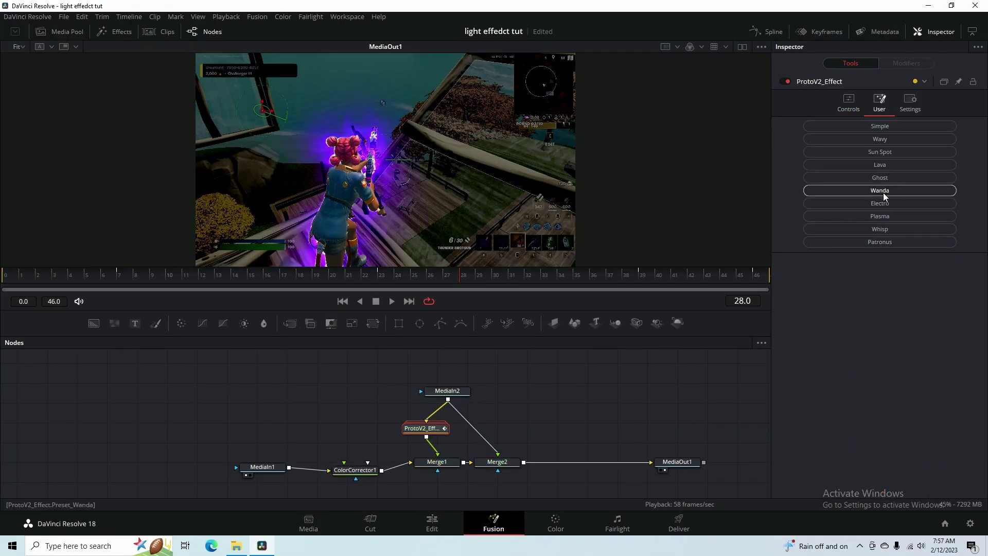
{"action": "left_click", "coordinate": [882, 152]}
{"action": "left_click", "coordinate": [882, 127]}
{"action": "left_click", "coordinate": [881, 190]}
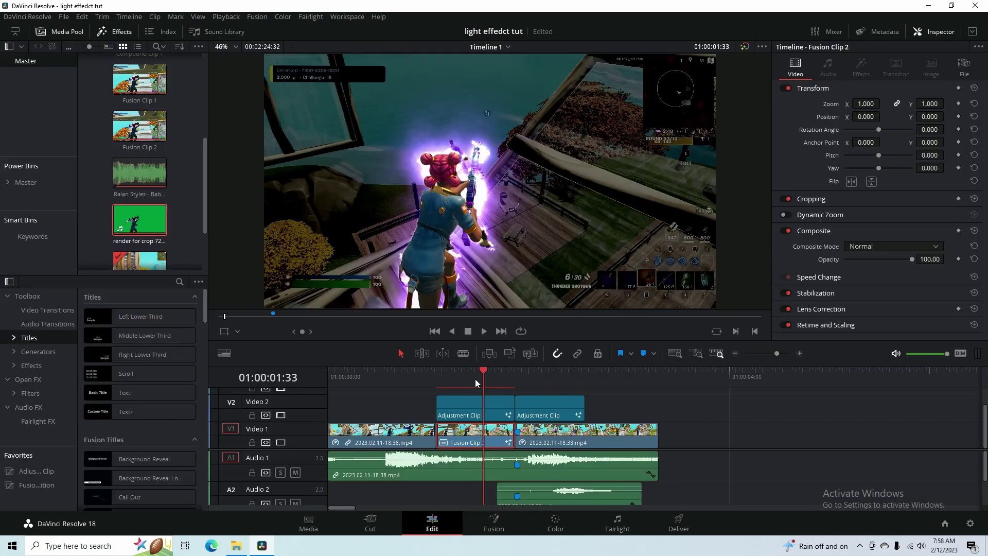
- Check the revised light effect in Fusion Clip 2 on the Edit page timeline at 01:00:01:18
{"action": "left_click_drag", "start_coordinate": [475, 380], "coordinate": [460, 429]}
{"action": "left_click", "coordinate": [467, 417]}
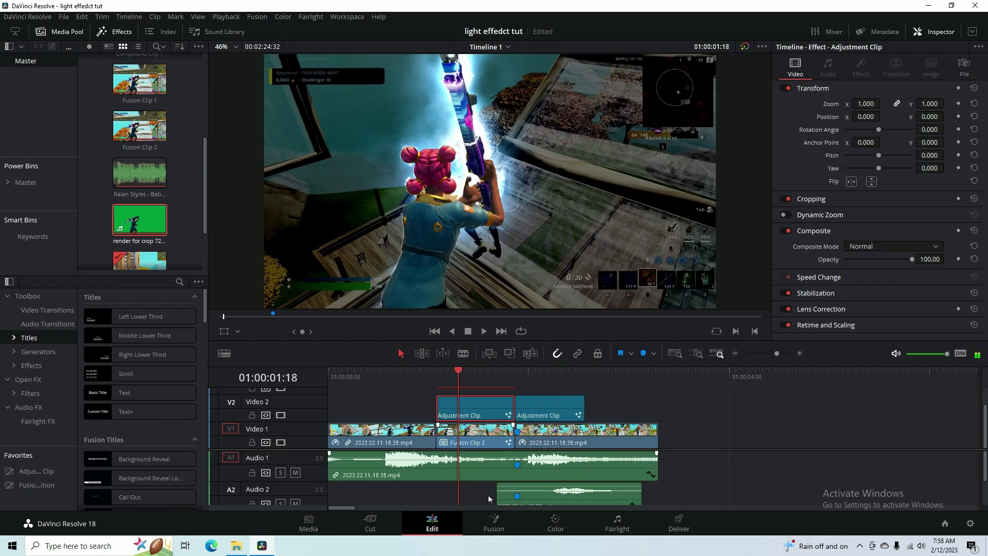
{"action": "right_click", "coordinate": [479, 435]}
{"action": "left_click", "coordinate": [375, 395]}
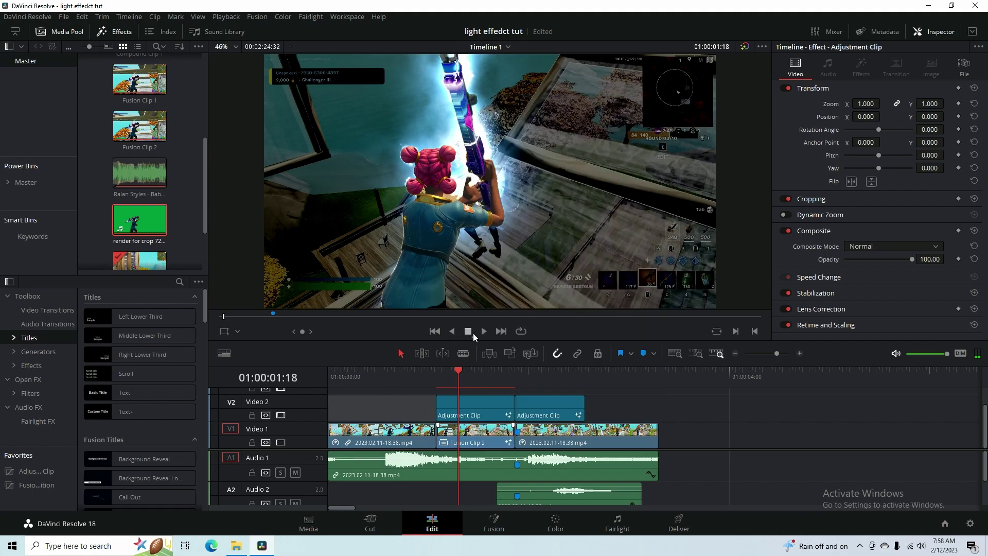